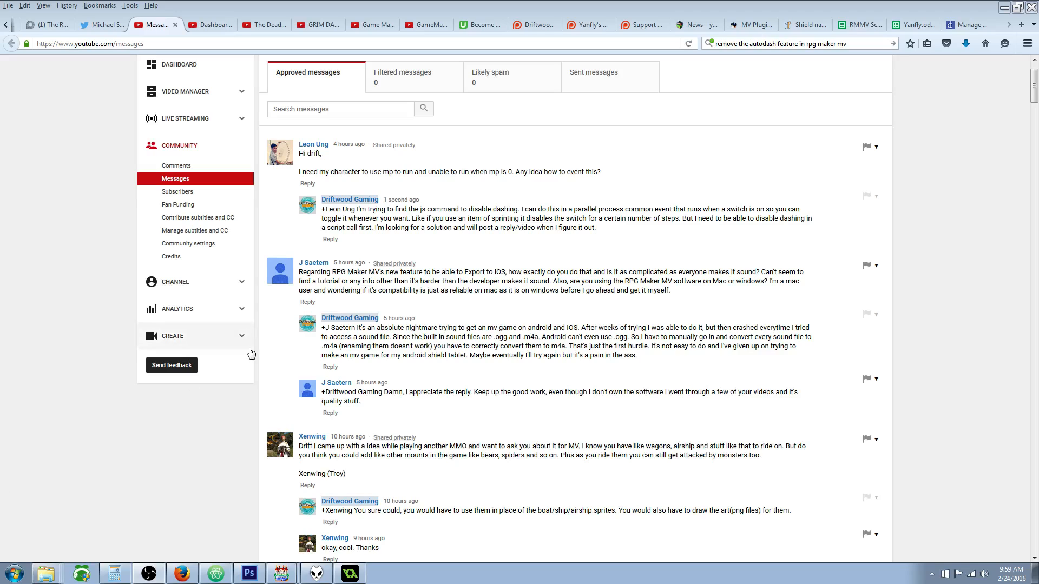
- Switch to RPG Maker MV and open the settings of the YEP_ButtonCommonEvents plugin
left_click(277, 532)
left_click(442, 37)
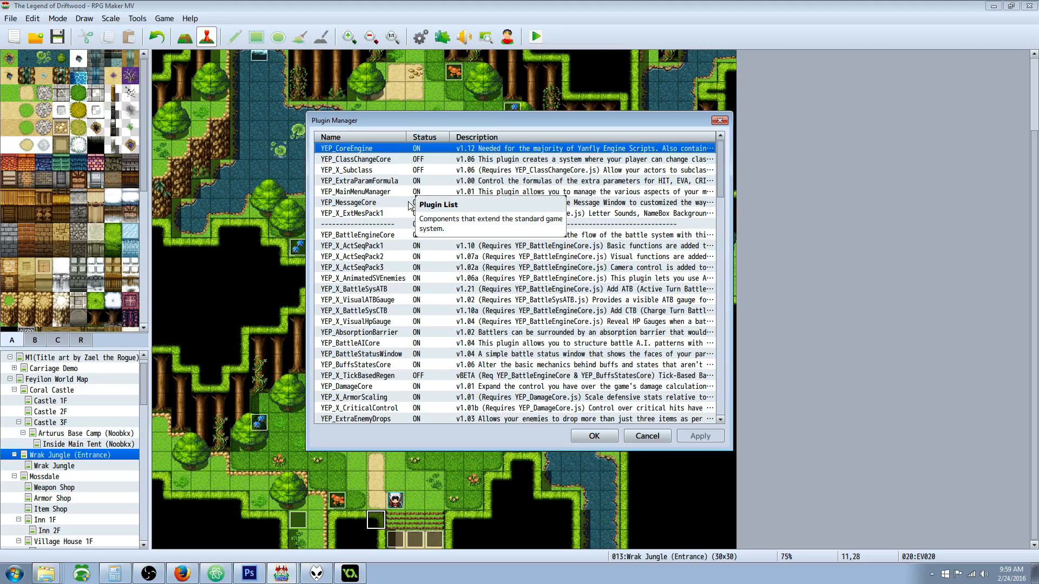
left_click(401, 161)
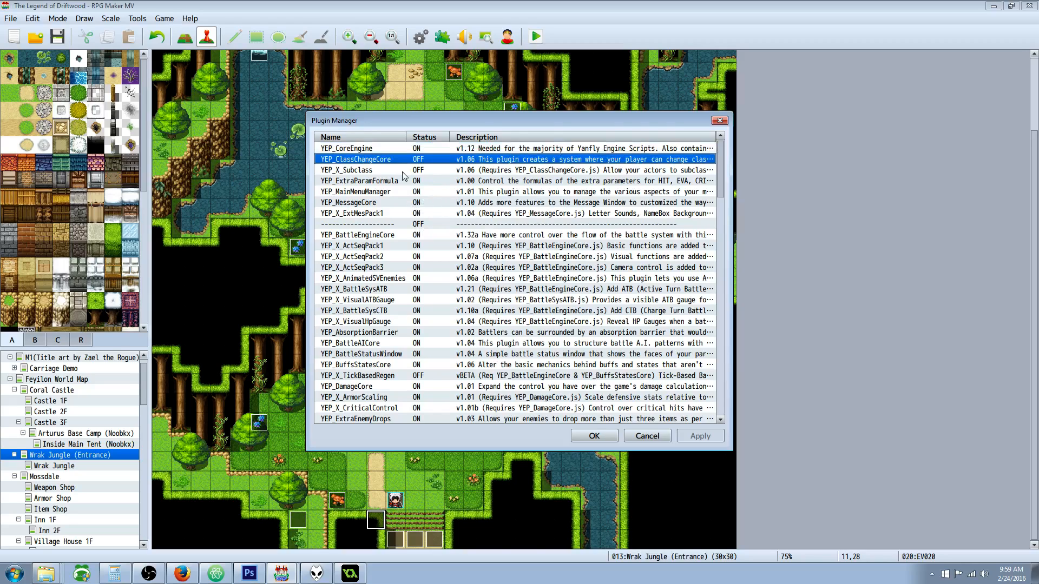
scroll(403, 206, "down", 5)
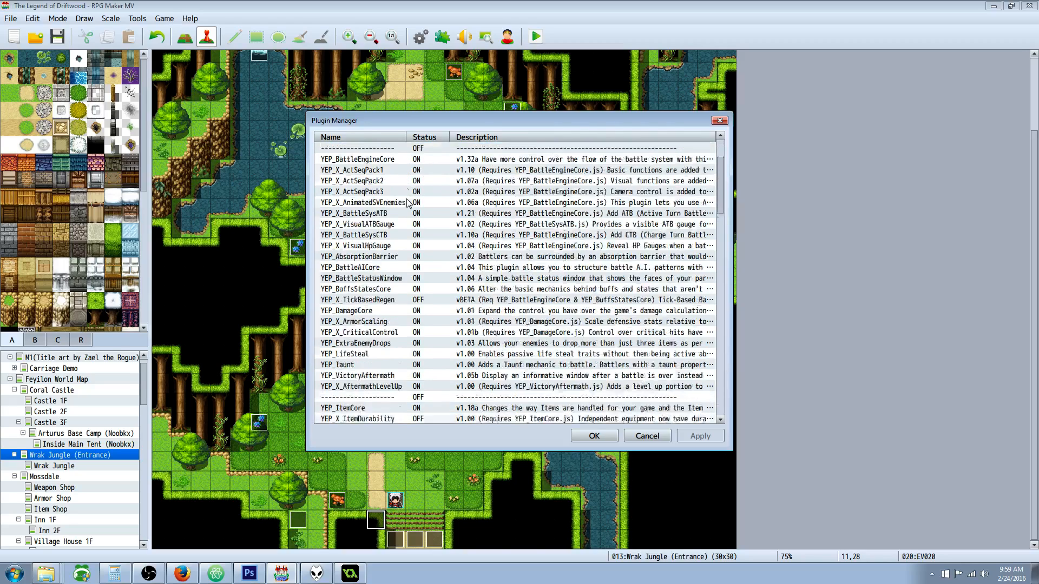
scroll(390, 254, "down", 7)
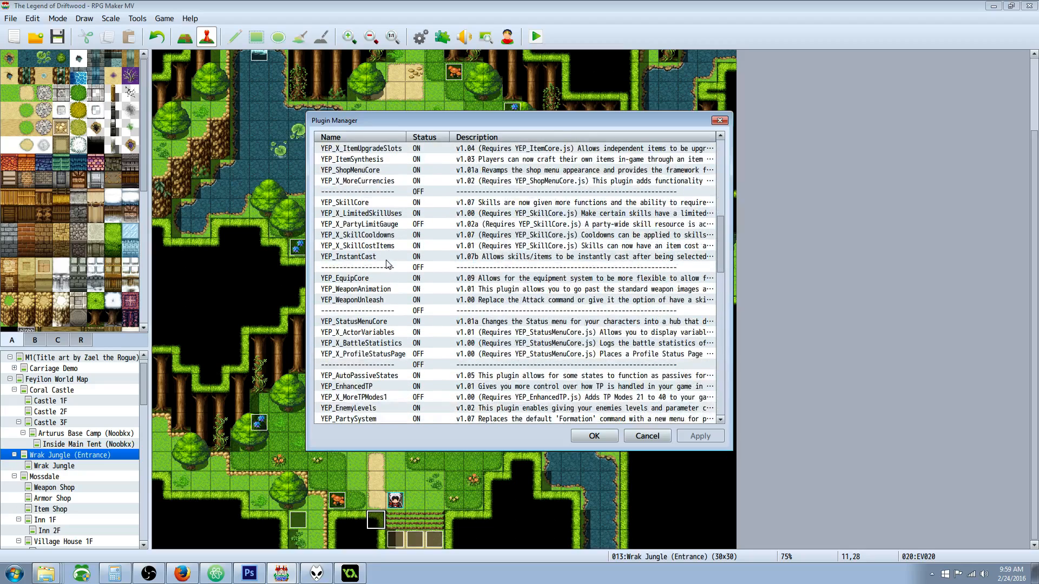
scroll(387, 294, "down", 3)
double_click(382, 354)
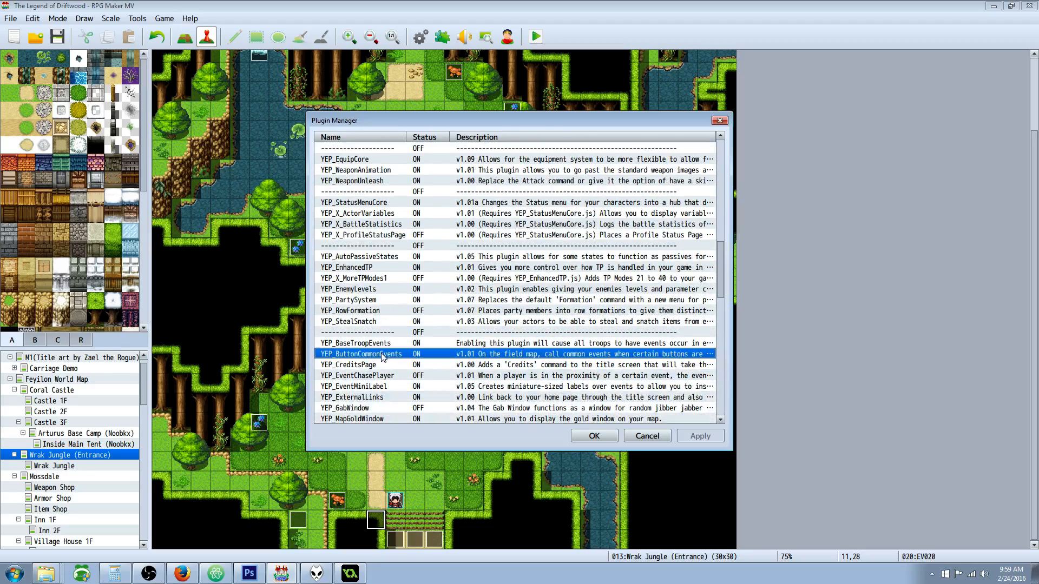
- Check the common event assigned to Key D in YEP_ButtonCommonEvents, then close the plugin's settings
mouse_move(629, 303)
left_mouse_down()
mouse_move(625, 344)
mouse_move(625, 323)
left_mouse_up()
left_click(505, 326)
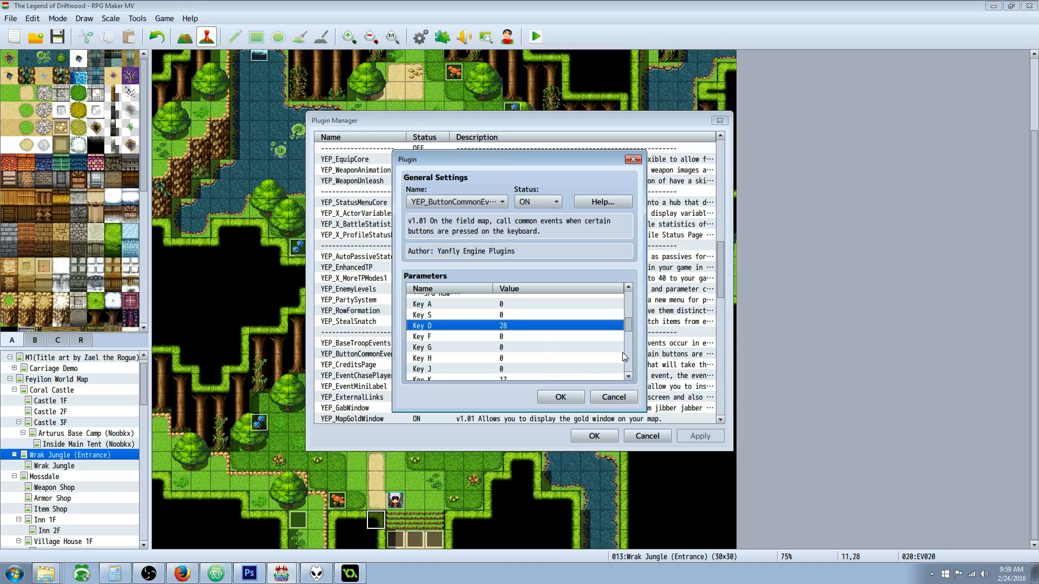
left_click(567, 399)
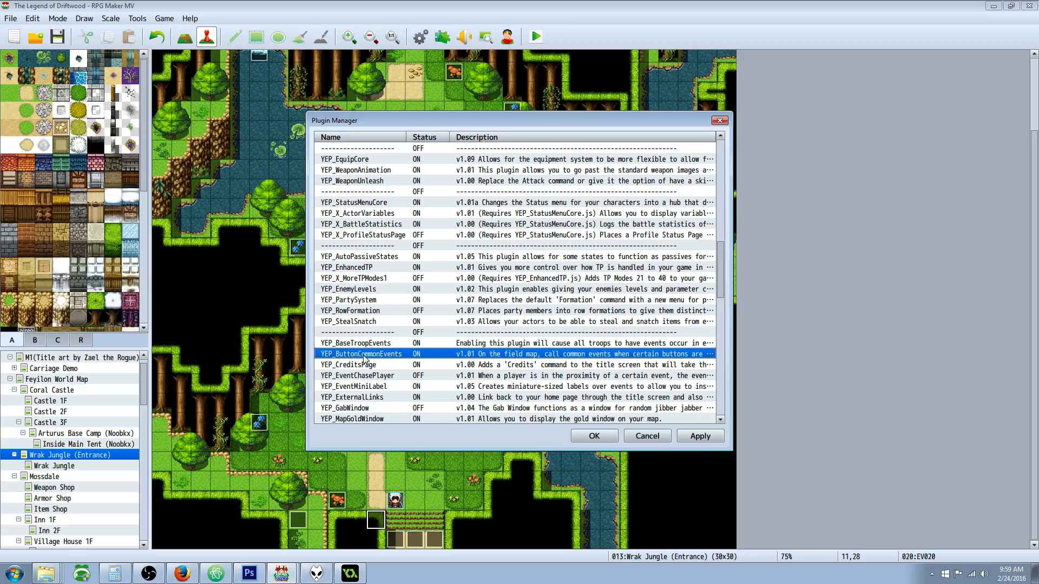
- Open the TDDP_ManageDashing plugin's settings and widen the parameter name column to show the full names
left_click_drag(721, 278, 719, 397)
left_click(349, 410)
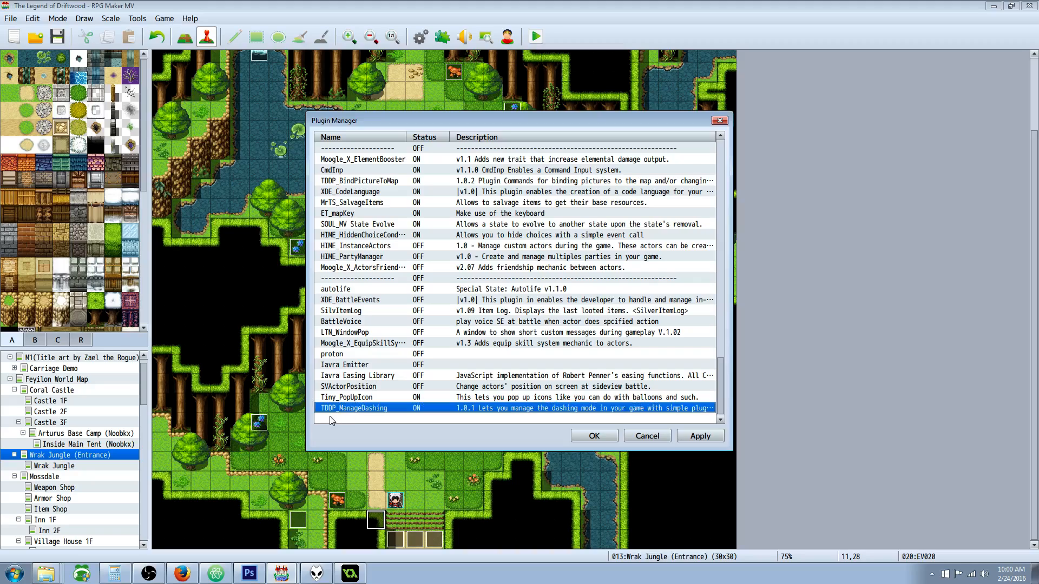
double_click(375, 409)
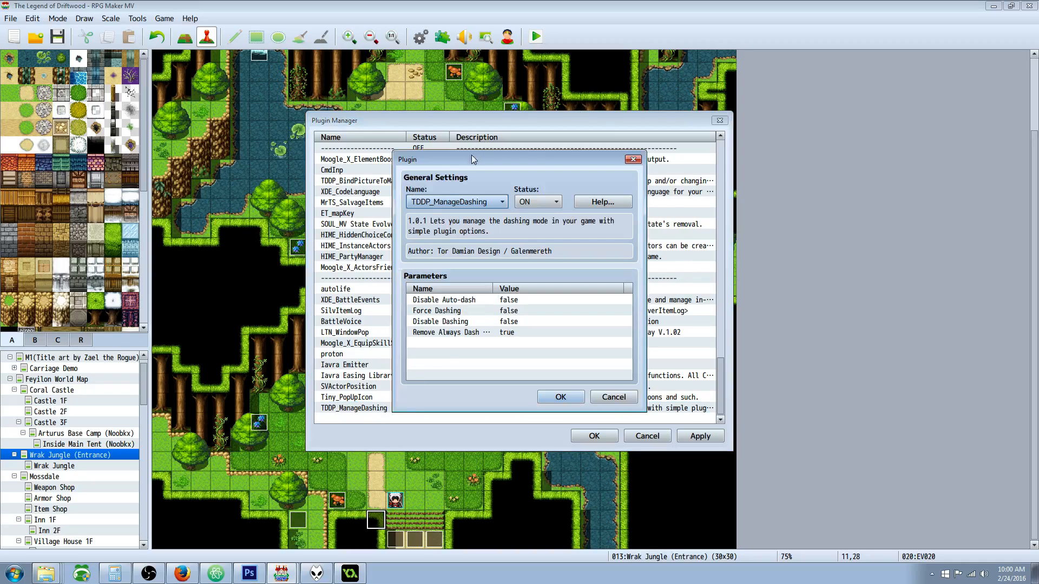
left_click(509, 335)
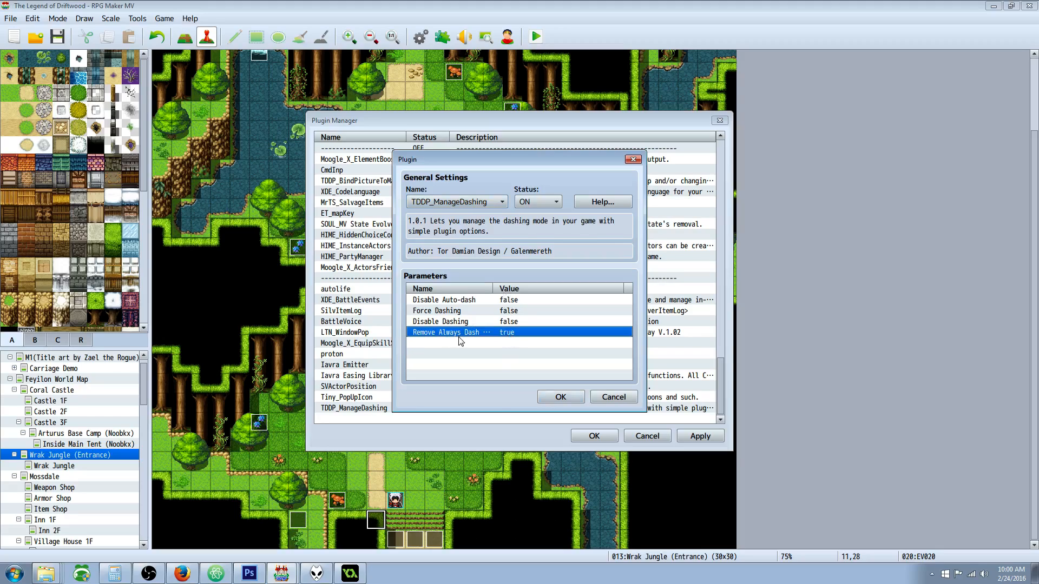
left_click_drag(492, 288, 512, 288)
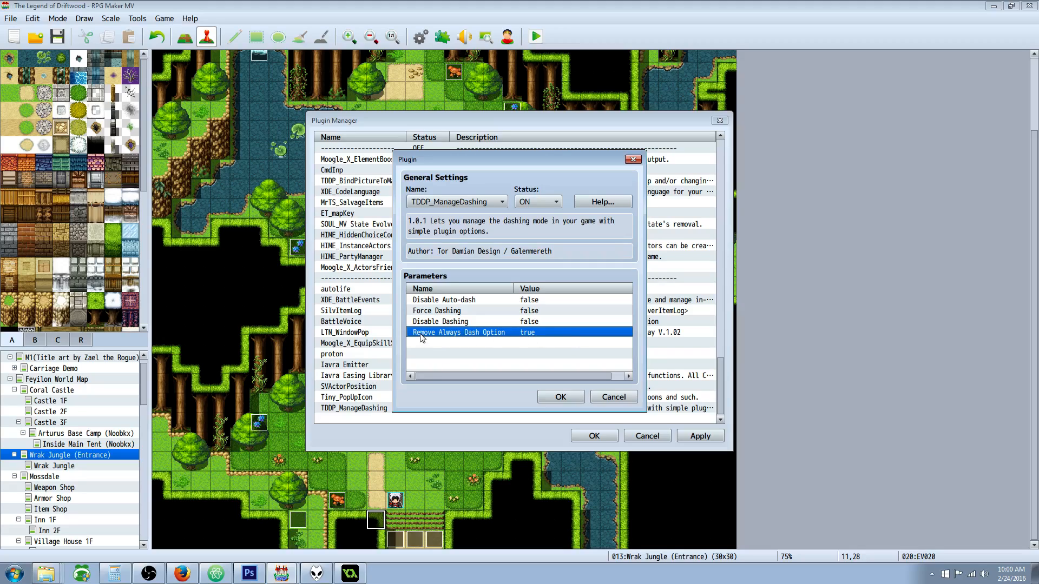
- Review the Remove Always Dash Option parameter of TDDP_ManageDashing, keep it at true, and accept the plugin's settings
double_click(534, 333)
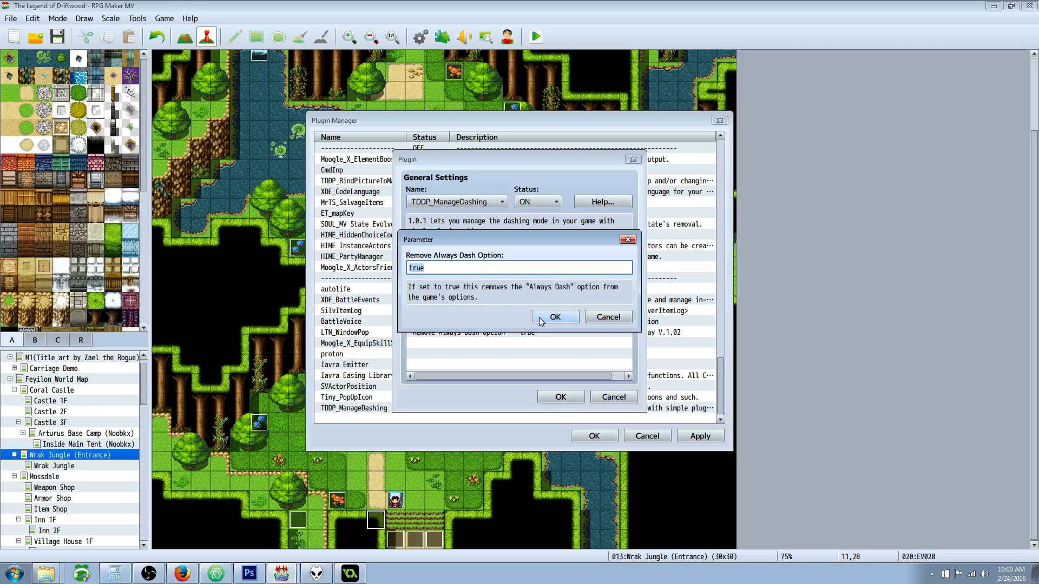
left_click(555, 316)
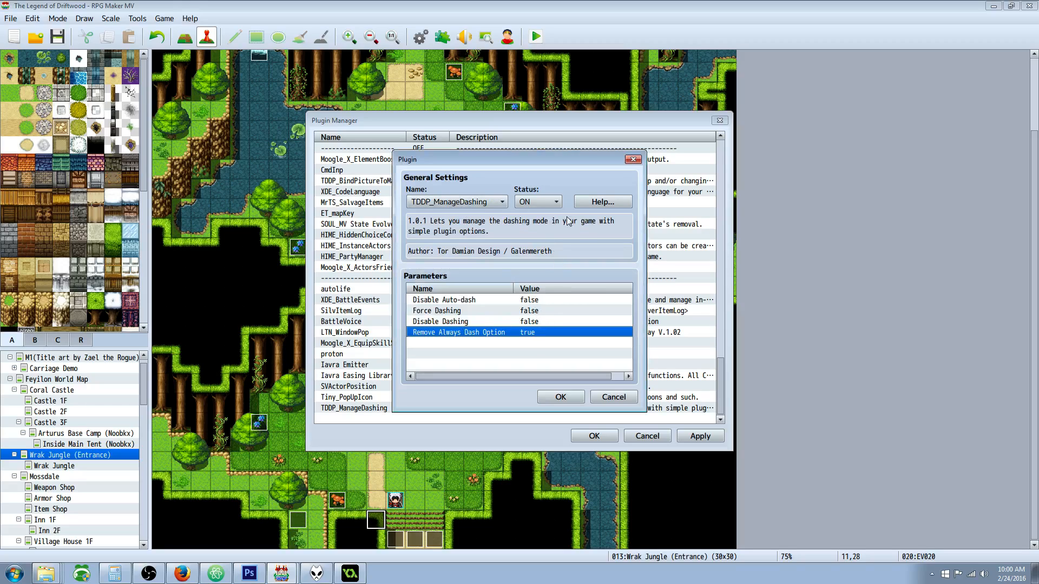
left_click(562, 398)
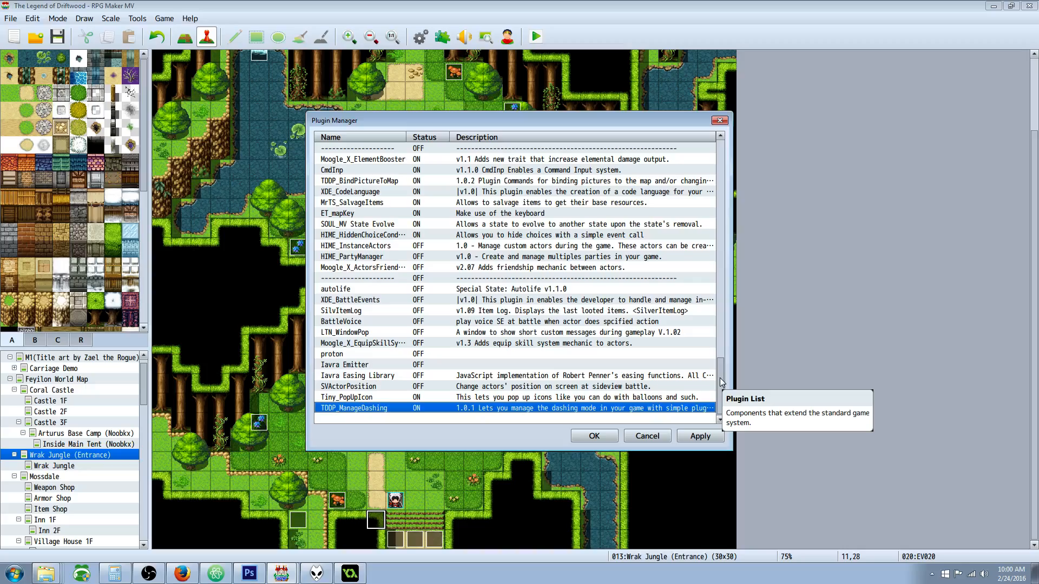
- Look through the installed plugins for YEP_DashToggle and read its description
left_click_drag(722, 382, 713, 269)
scroll(394, 282, "up", 6)
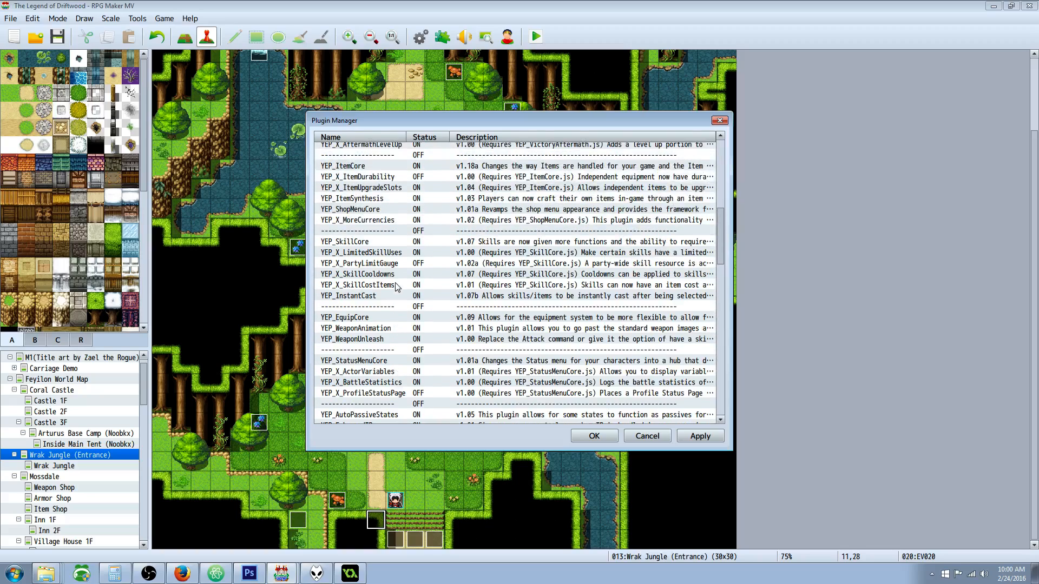
scroll(393, 304, "up", 5)
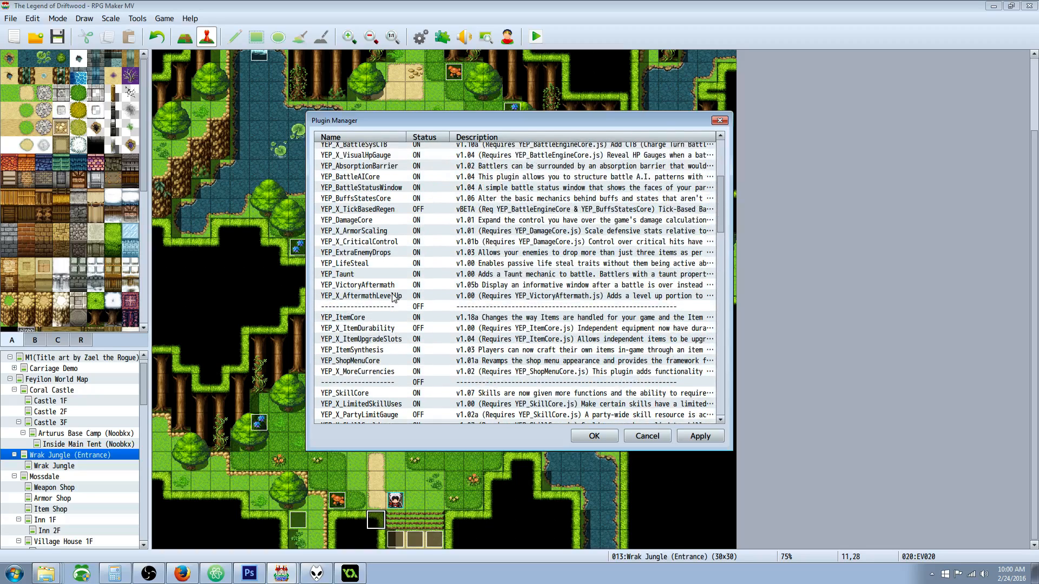
scroll(393, 298, "up", 5)
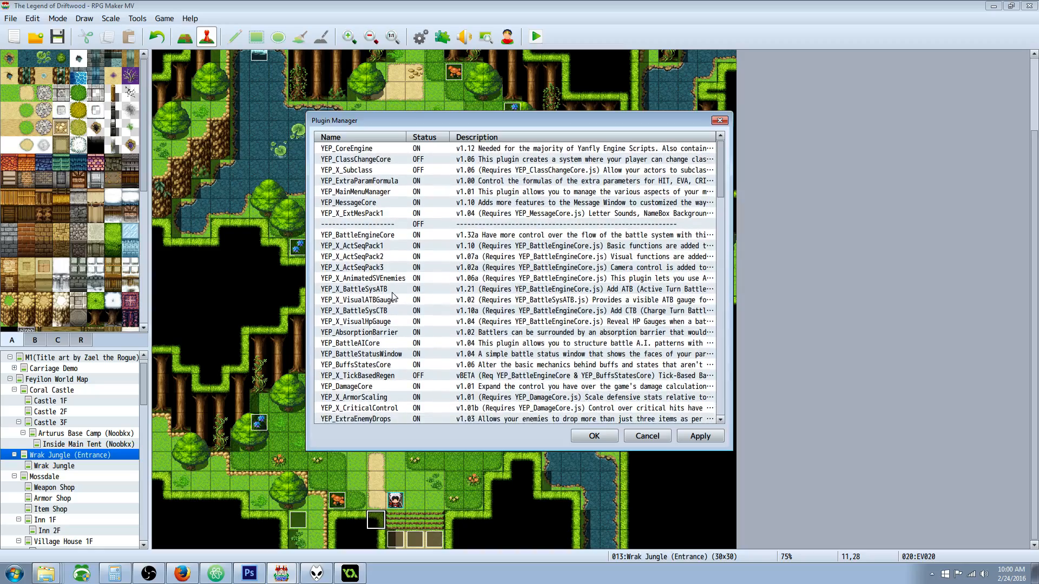
scroll(393, 297, "down", 10)
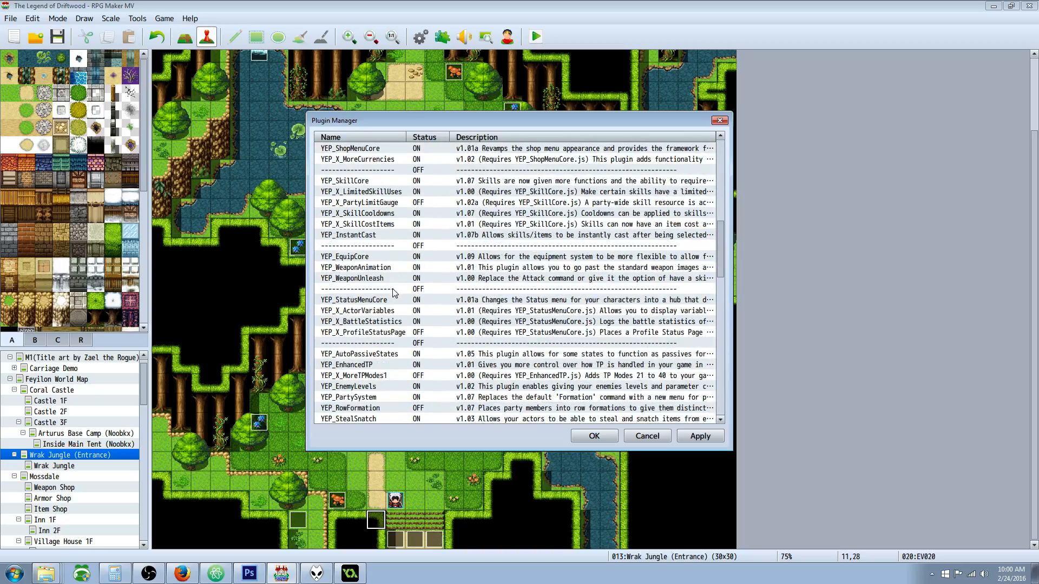
scroll(380, 306, "down", 1)
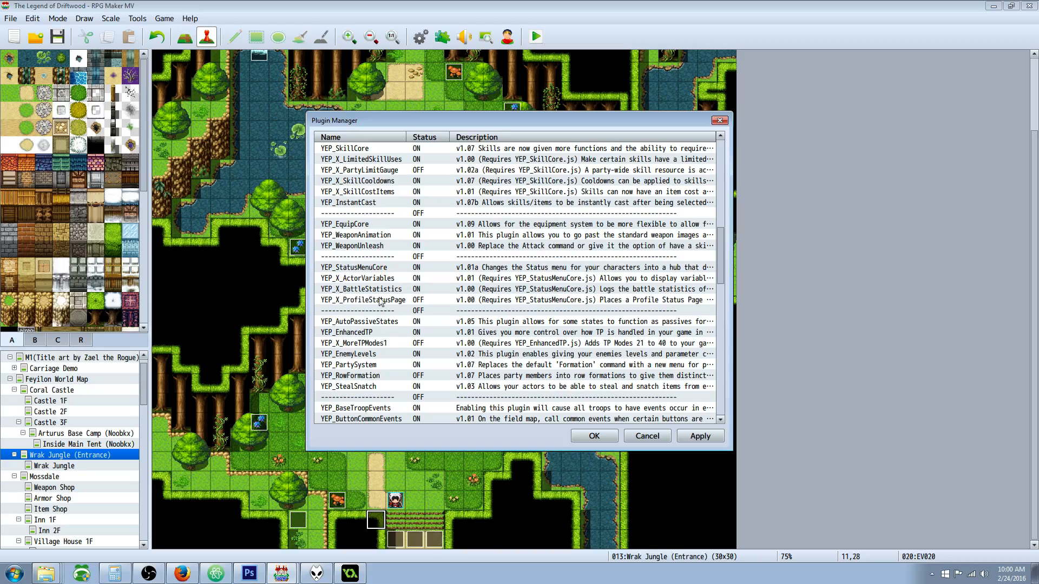
scroll(373, 257, "down", 5)
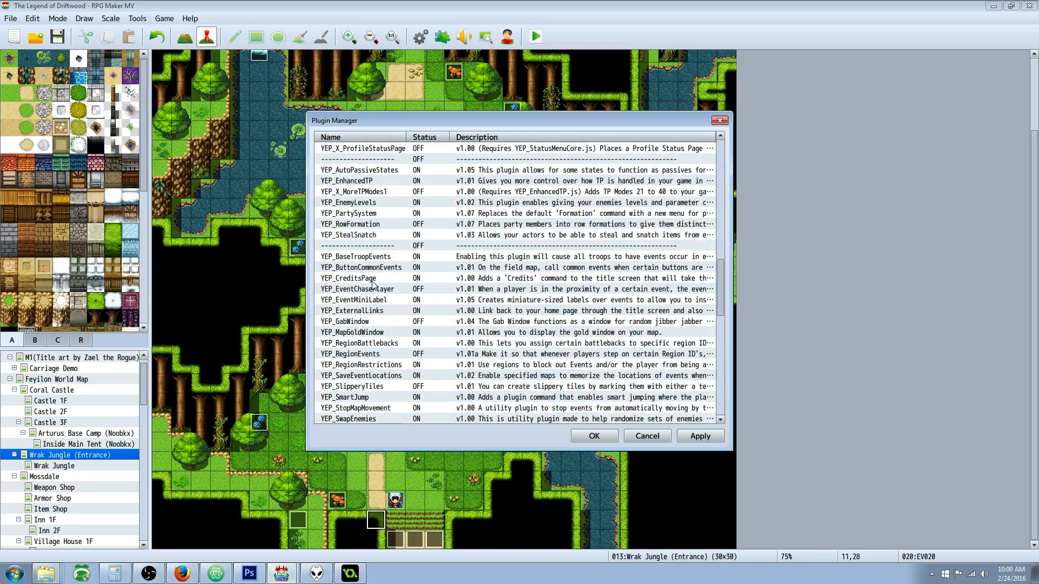
scroll(371, 249, "down", 3)
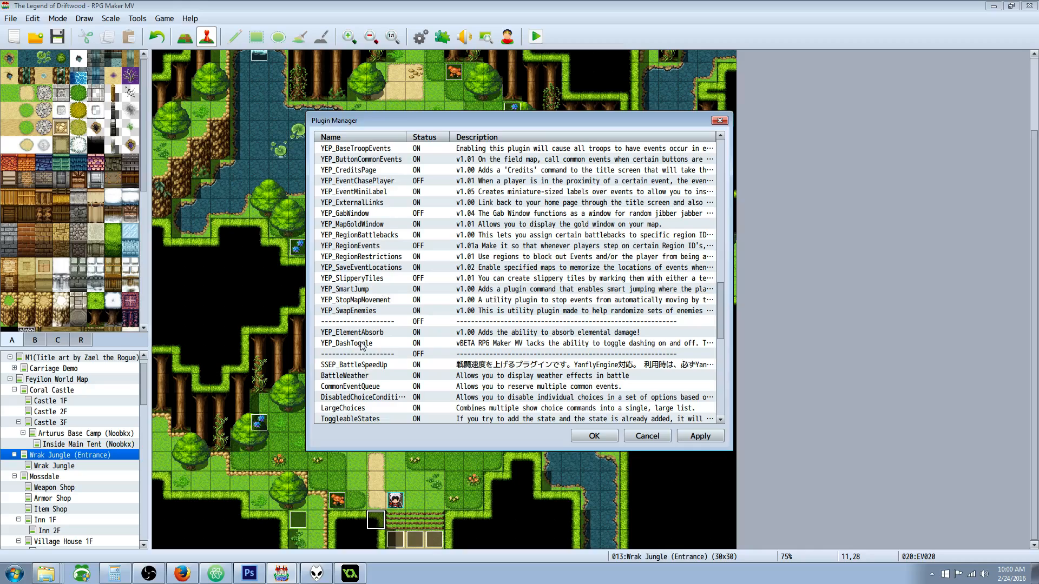
scroll(357, 341, "down", 1)
left_click(340, 300)
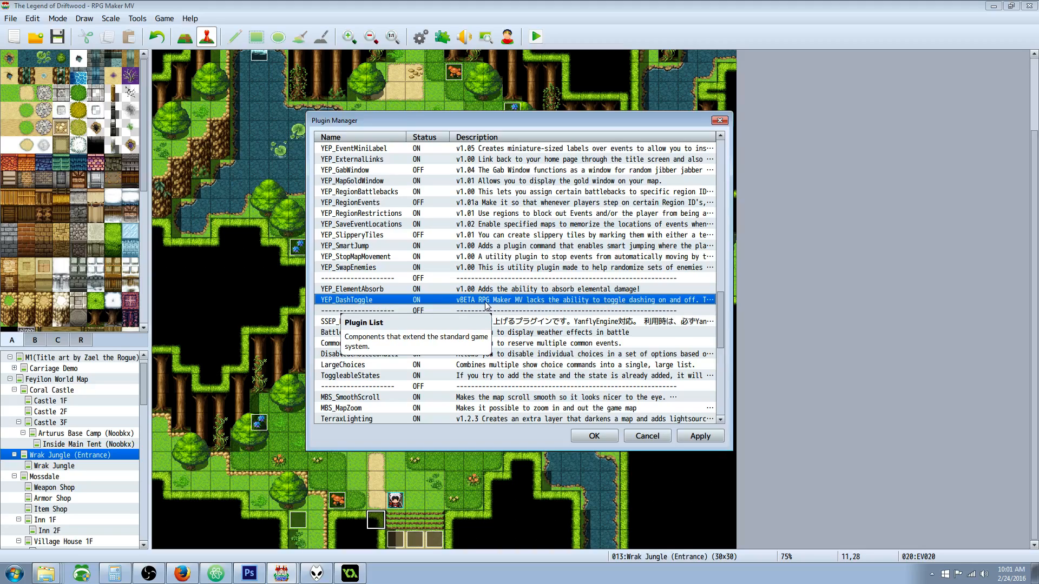
- Locate TDDP_ManageDashing at the end of the plugin list again and close the plugin manager, accepting its settings
scroll(416, 321, "down", 1)
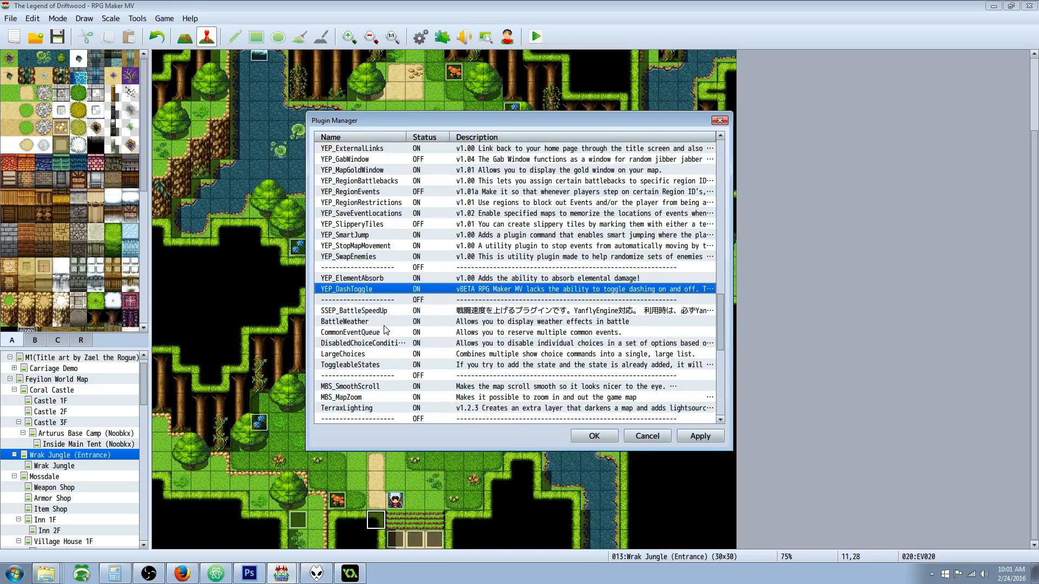
scroll(391, 353, "down", 4)
scroll(403, 355, "down", 3)
left_click(373, 409)
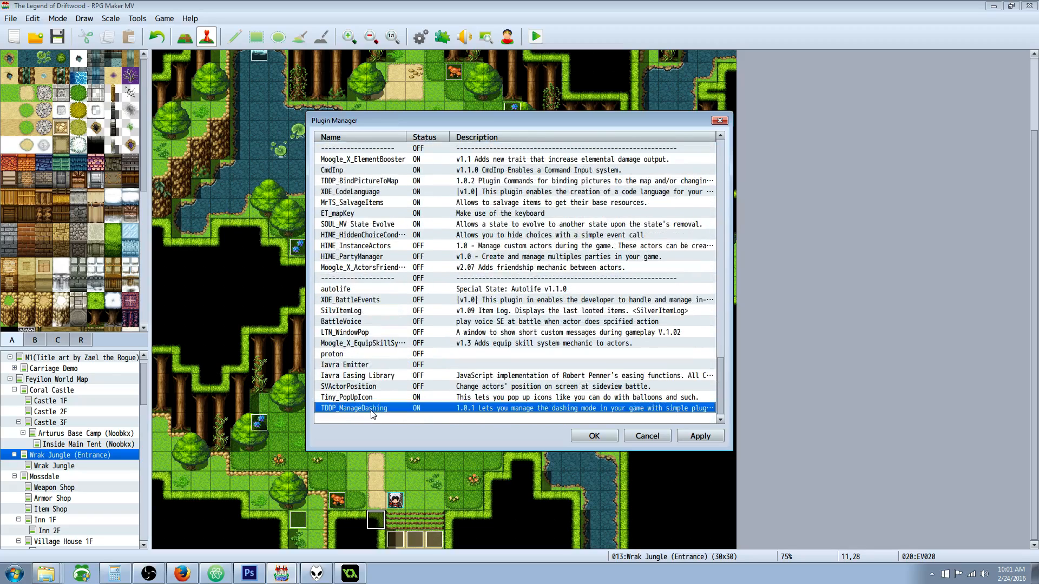
left_click(592, 436)
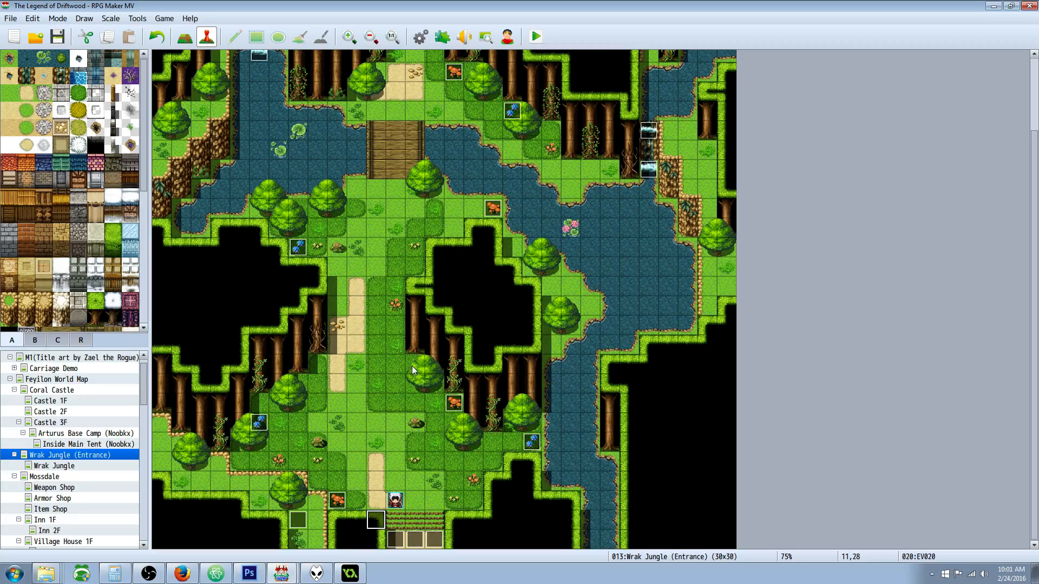
- Open the MP_Run_Tutorial common event in the database and review the branches of its MP Dashing condition
left_click(419, 36)
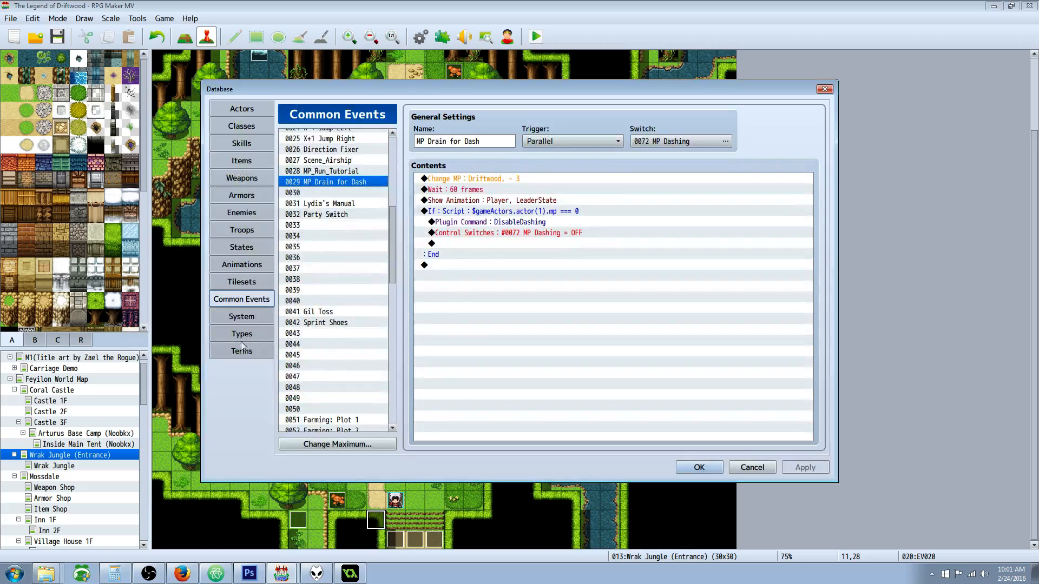
left_click(336, 171)
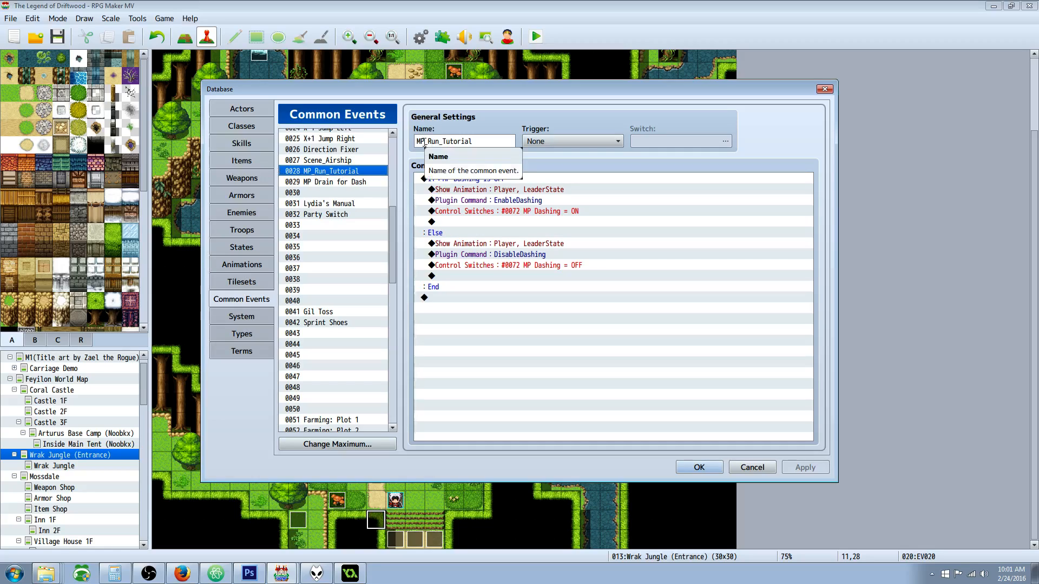
left_click(536, 192)
left_click(501, 182)
left_click(522, 232)
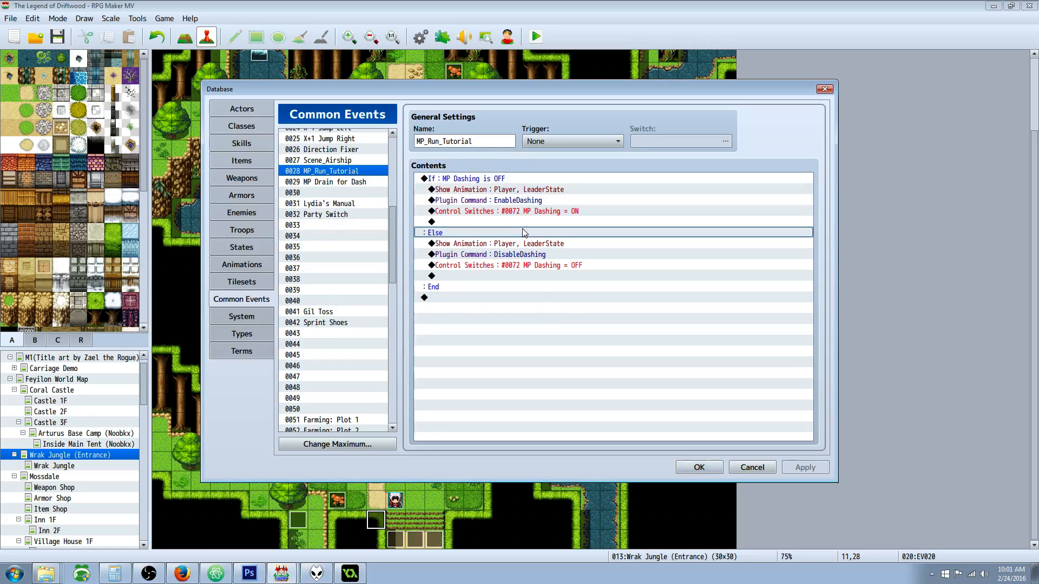
- Inspect the conditional branch of MP_Run_Tutorial, keeping switch 0072 MP Dashing is OFF with an else branch
left_click(505, 180)
right_click(505, 181)
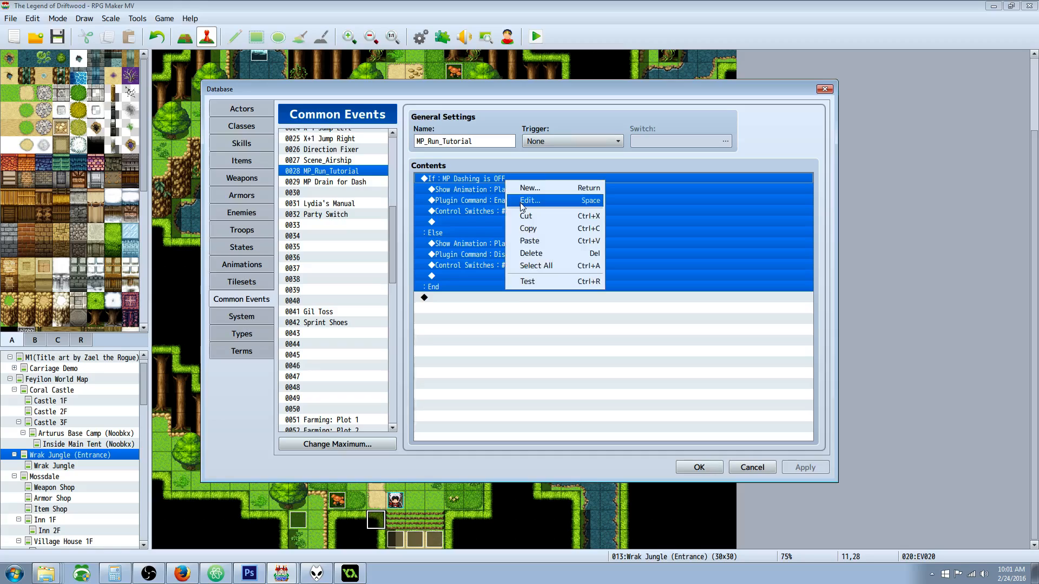
left_click(524, 201)
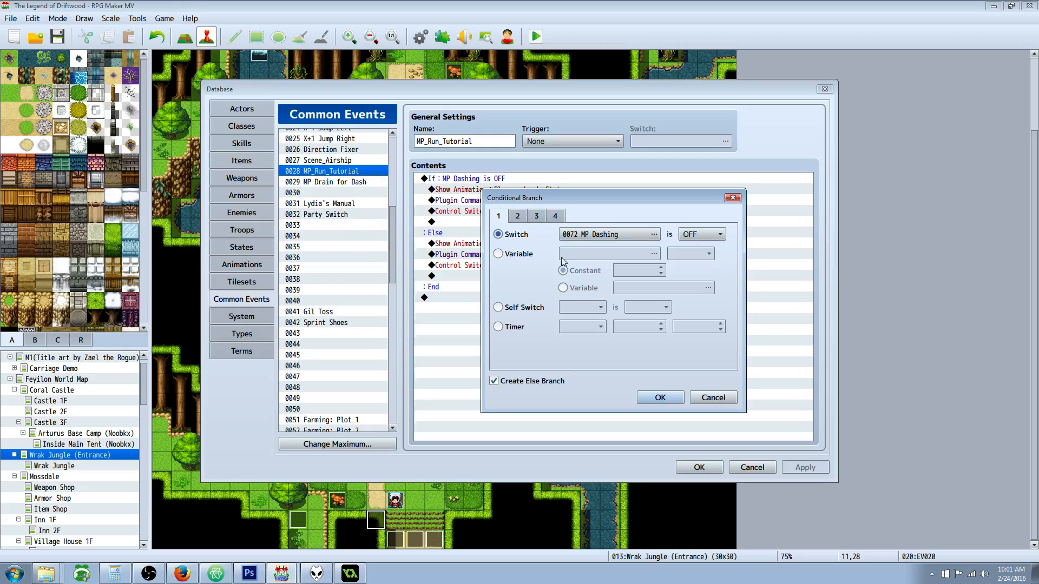
left_click(653, 236)
left_click(652, 302)
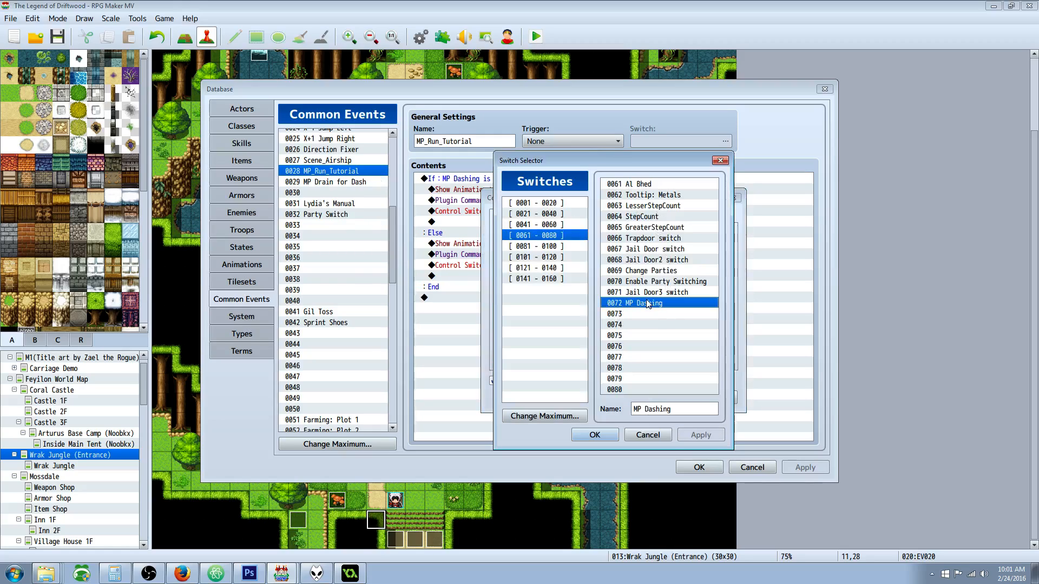
left_click(595, 435)
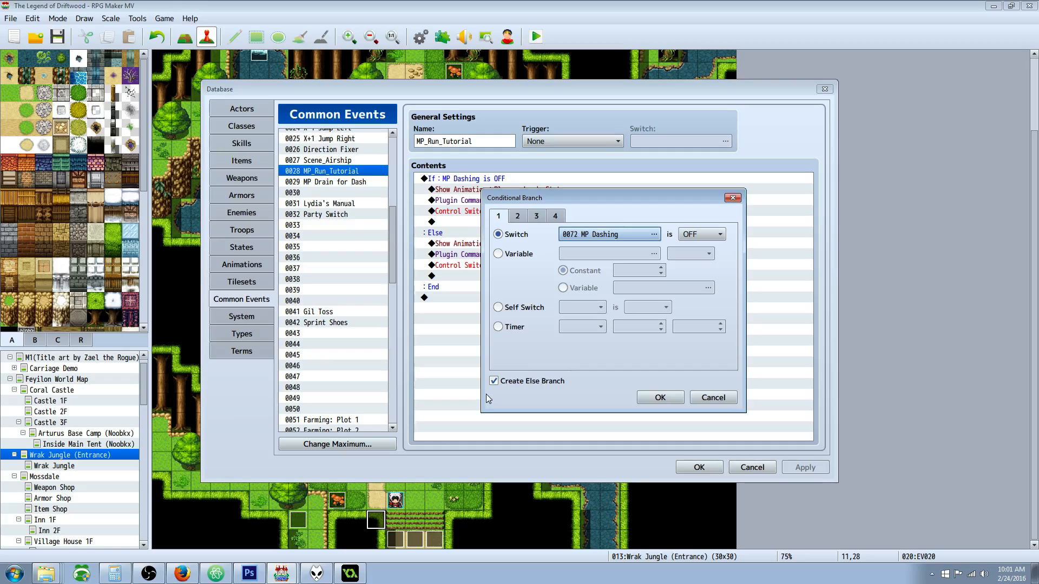
left_click(649, 399)
- Review the Show Animation command in the first branch and preview the LeaderState animation in the database
left_click(494, 212)
left_click(498, 190)
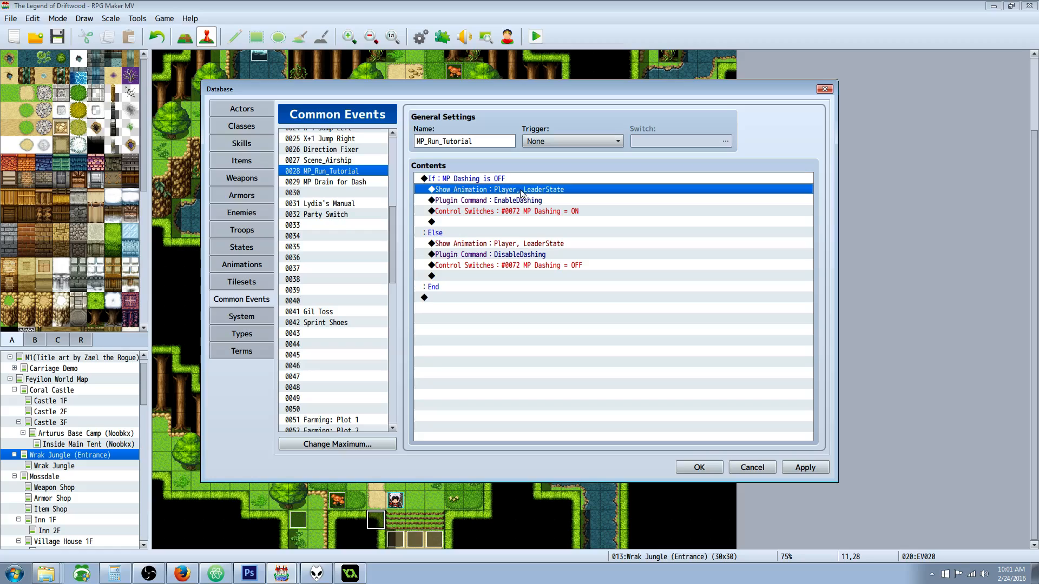
left_click(254, 264)
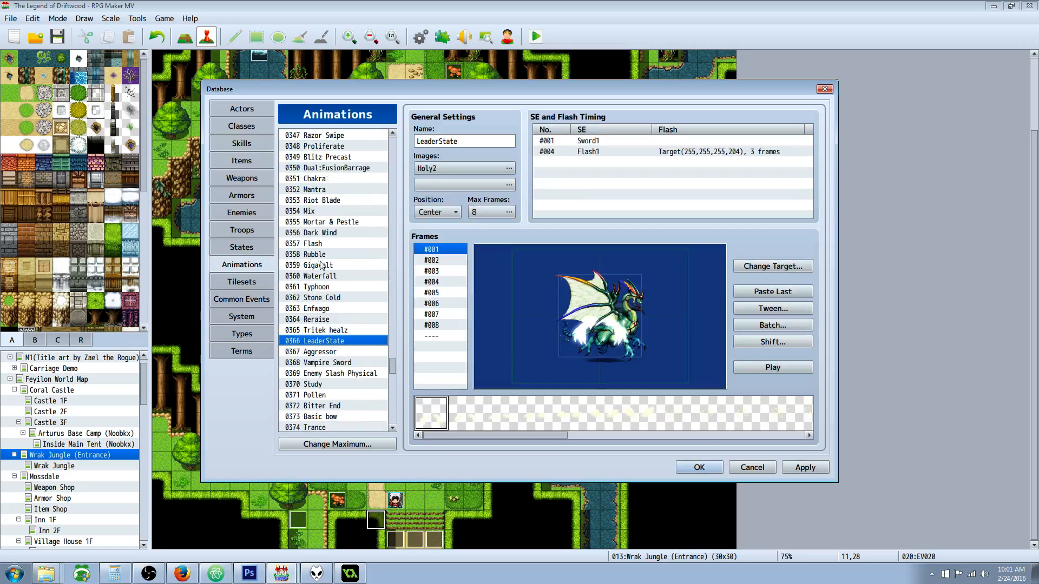
left_click(771, 369)
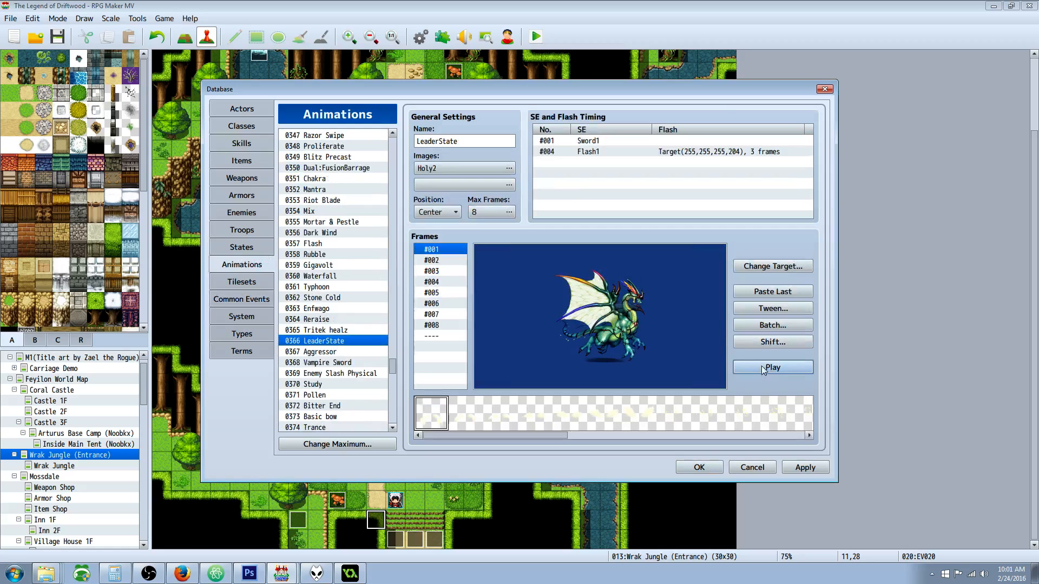
- Play the LeaderState animation preview several times and check its last frame, #008
left_click(762, 365)
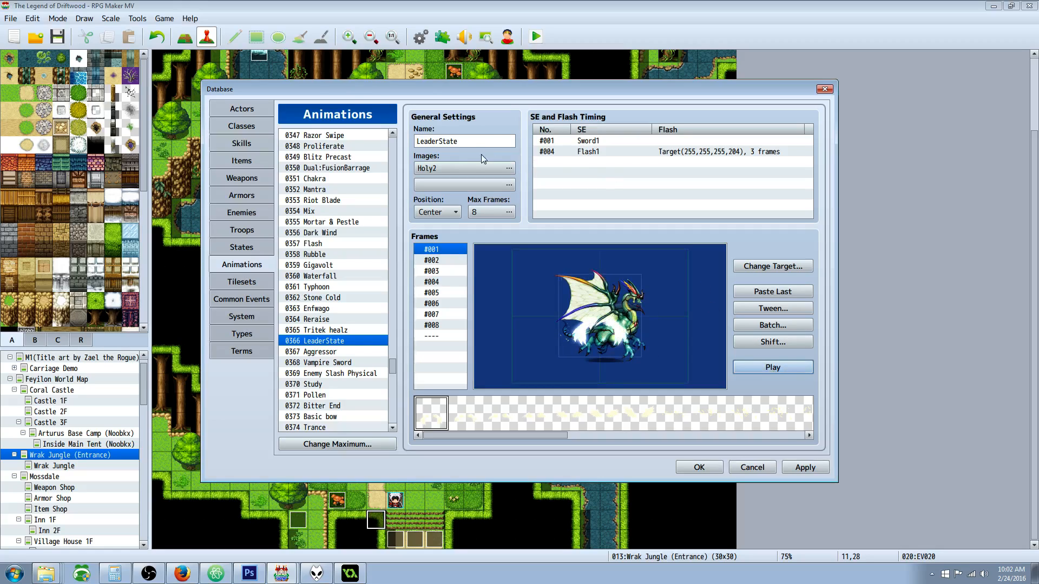
left_click(765, 362)
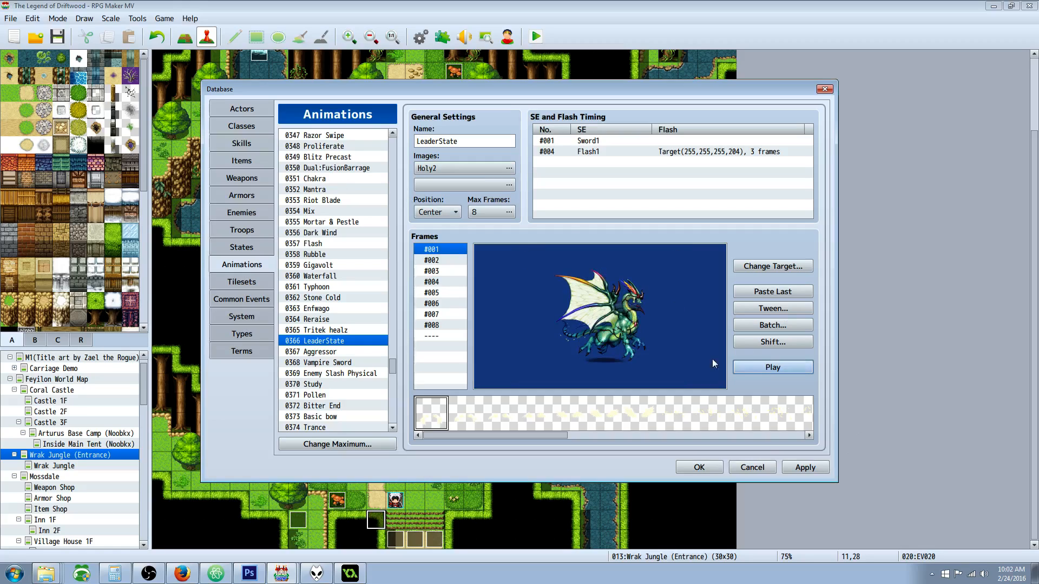
left_click(747, 365)
left_click(762, 371)
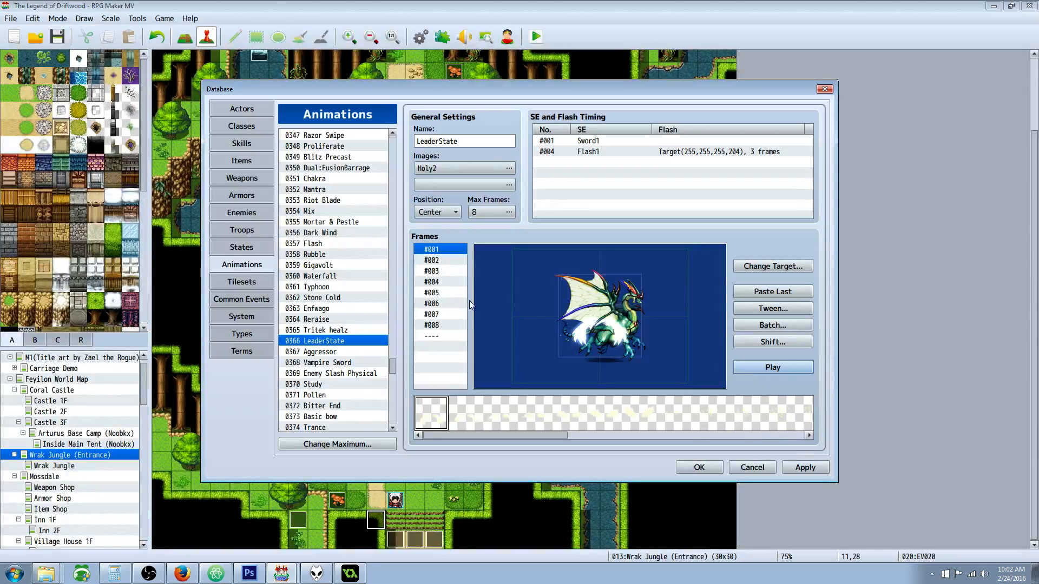
left_click(745, 366)
left_click(439, 324)
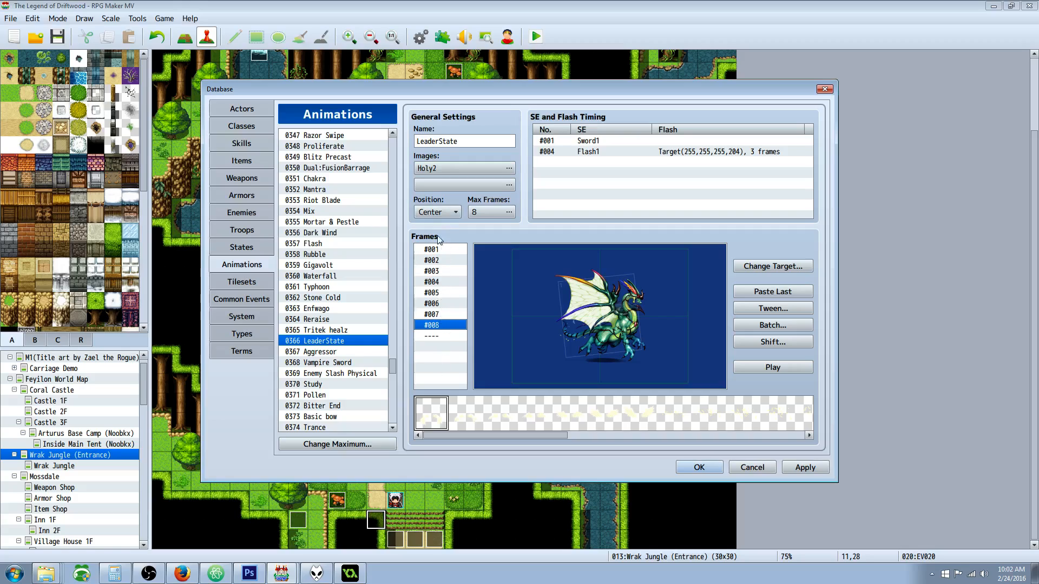
left_click(759, 369)
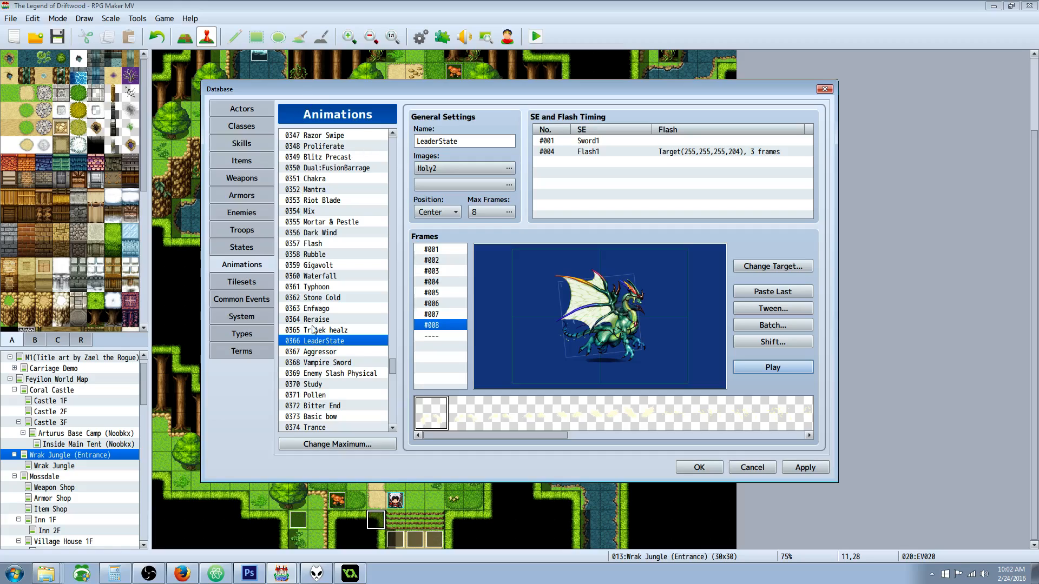
left_click(779, 367)
left_click(780, 368)
left_click(765, 367)
left_click(748, 366)
left_click(778, 370)
- Return to the MP_Run_Tutorial common event and inspect the first branch's Show Animation command, keeping Player, LeaderState and no waiting for completion
left_click(245, 298)
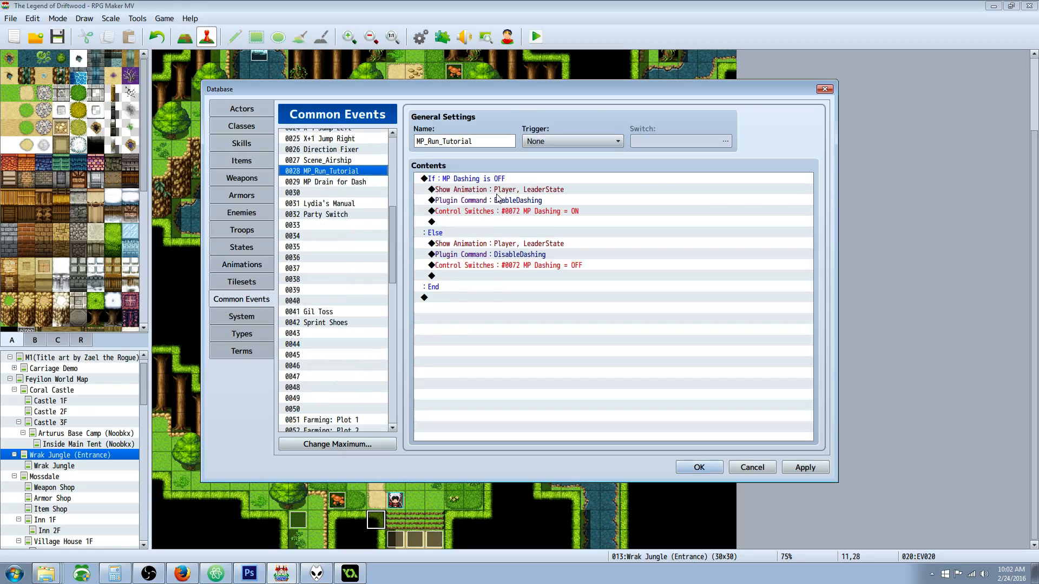
left_click(496, 192)
right_click(506, 191)
left_click(531, 212)
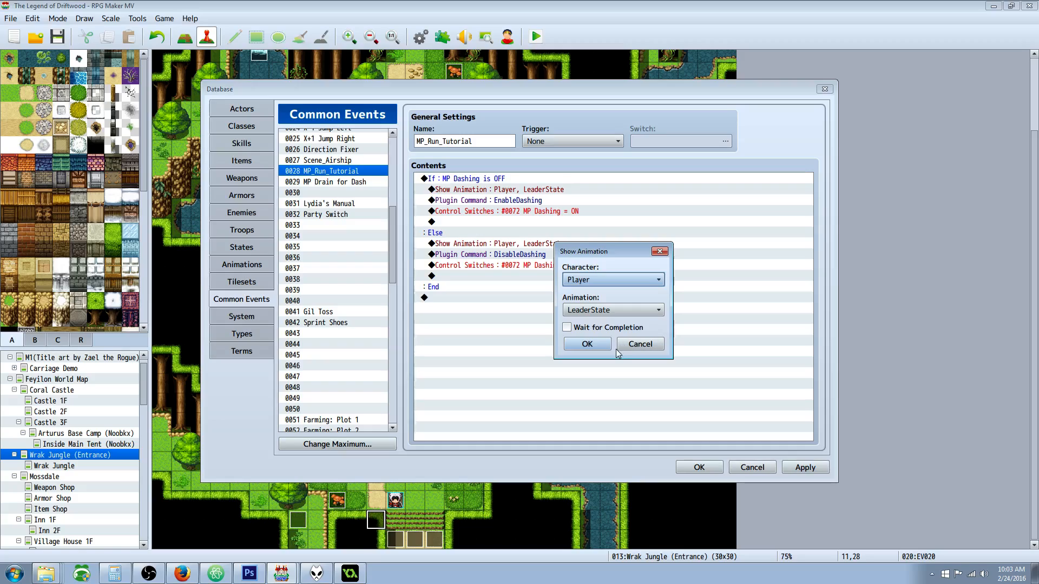
left_click(592, 345)
- Inspect the first branch's Plugin Command in MP_Run_Tutorial and accept EnableDashing as its text
left_click(486, 204)
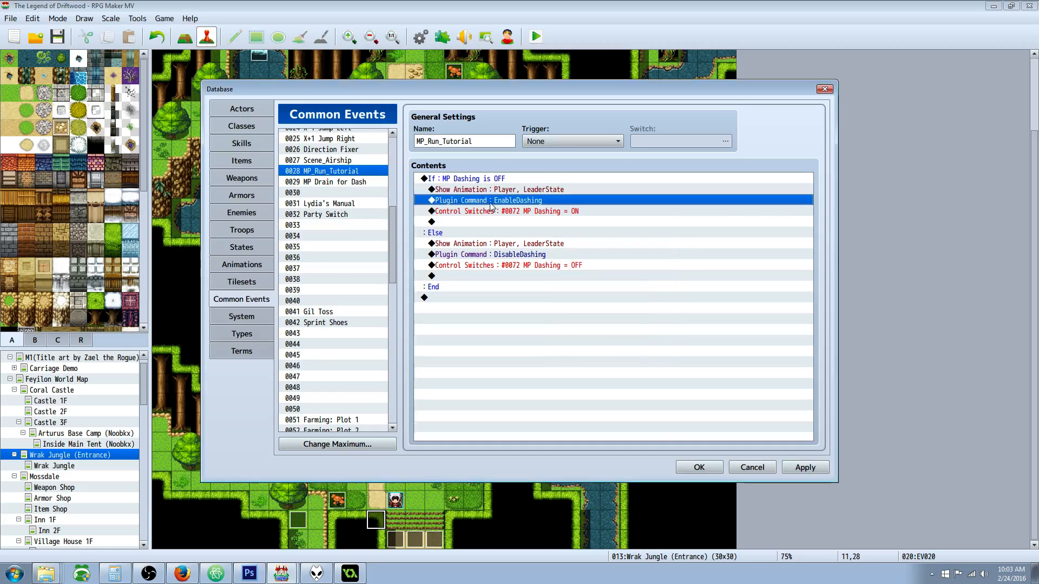
right_click(503, 206)
left_click(523, 223)
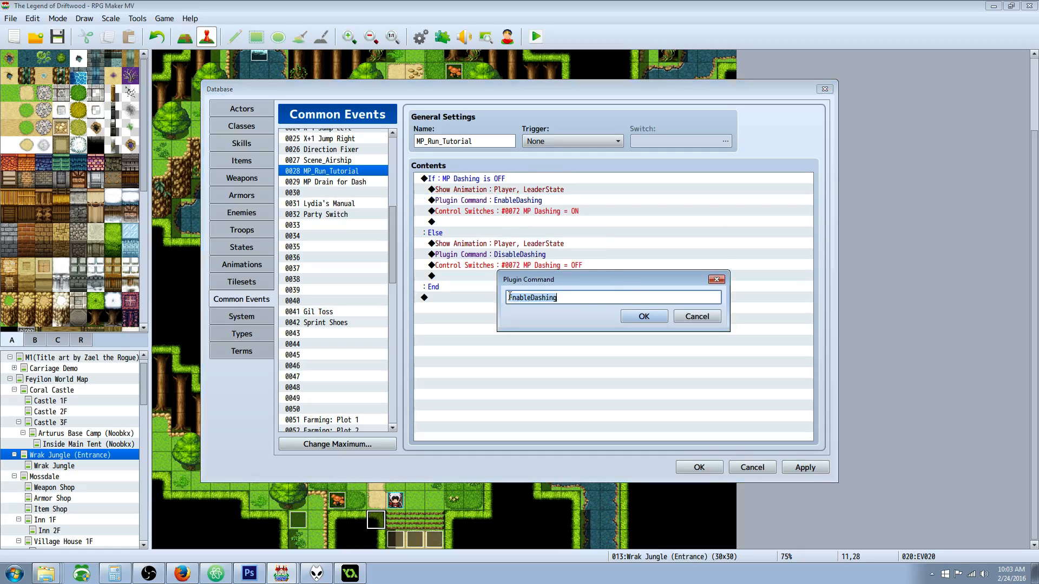
left_click_drag(533, 298, 559, 298)
left_click(644, 317)
- Review how the MP Dashing condition, the EnableDashing command and the switch 0072 command work together in MP_Run_Tutorial's first branch
left_click(487, 212)
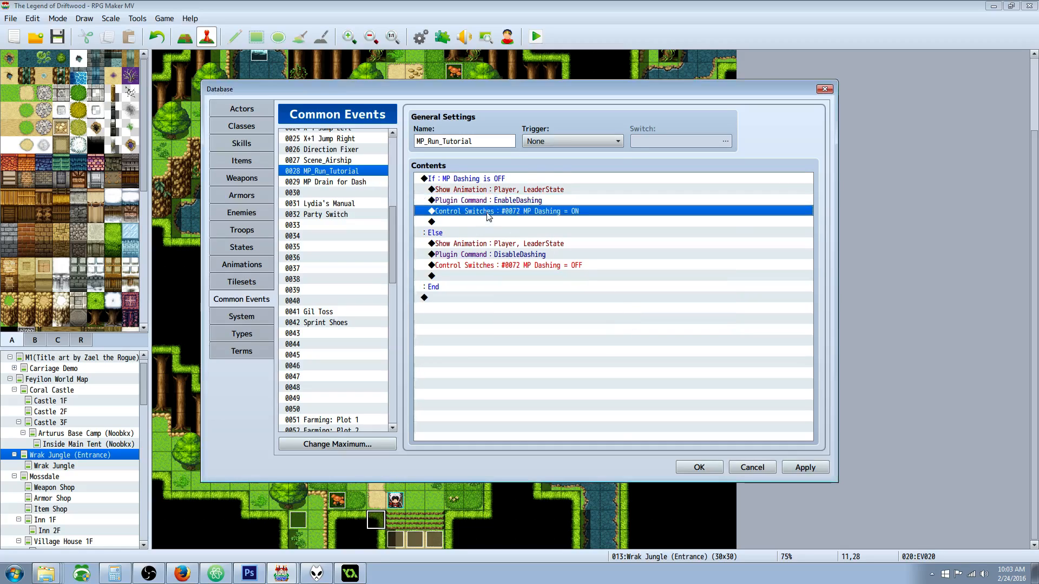
left_click(481, 182)
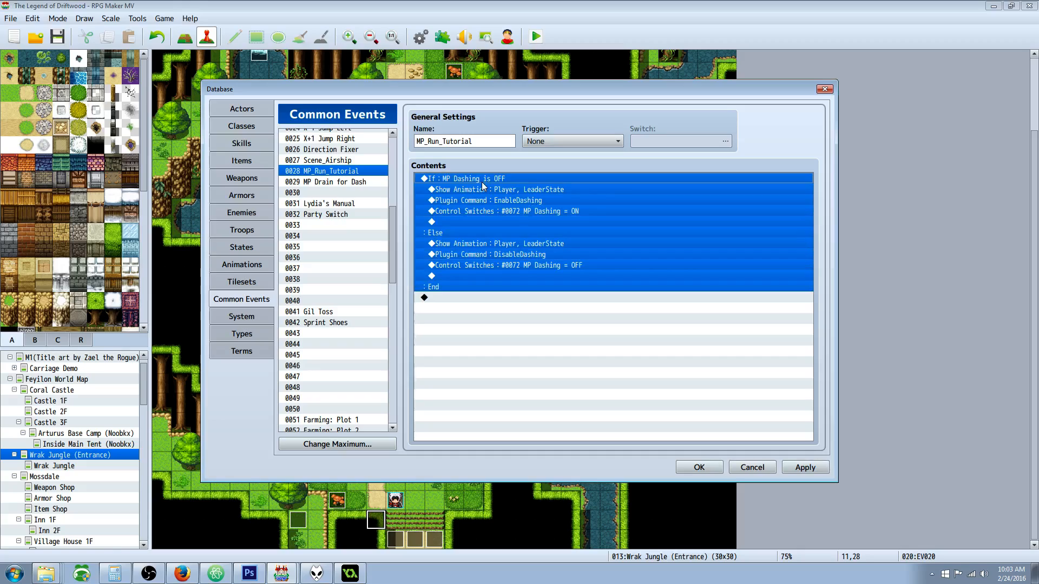
left_click(541, 211)
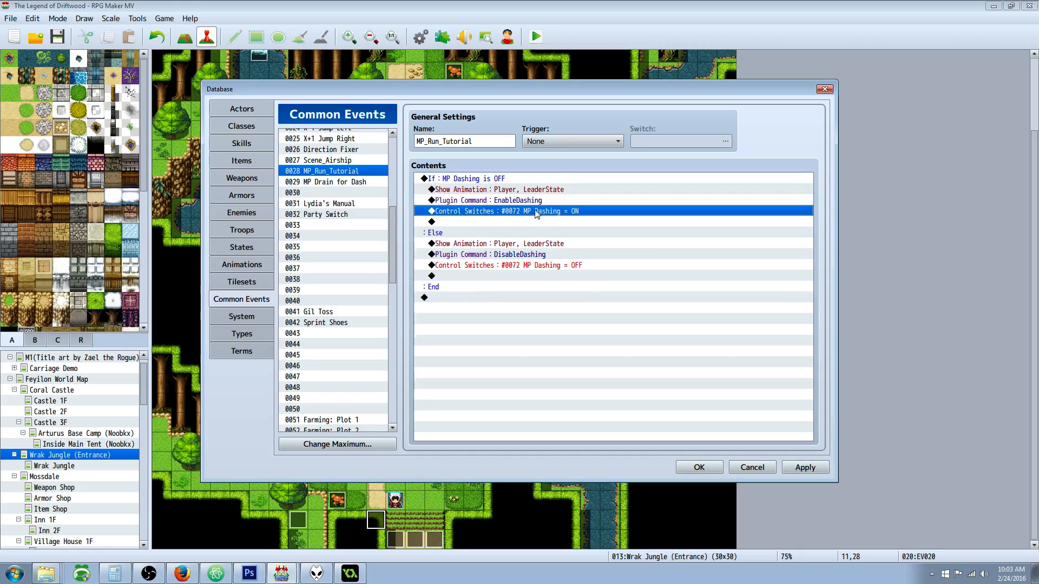
key("Up")
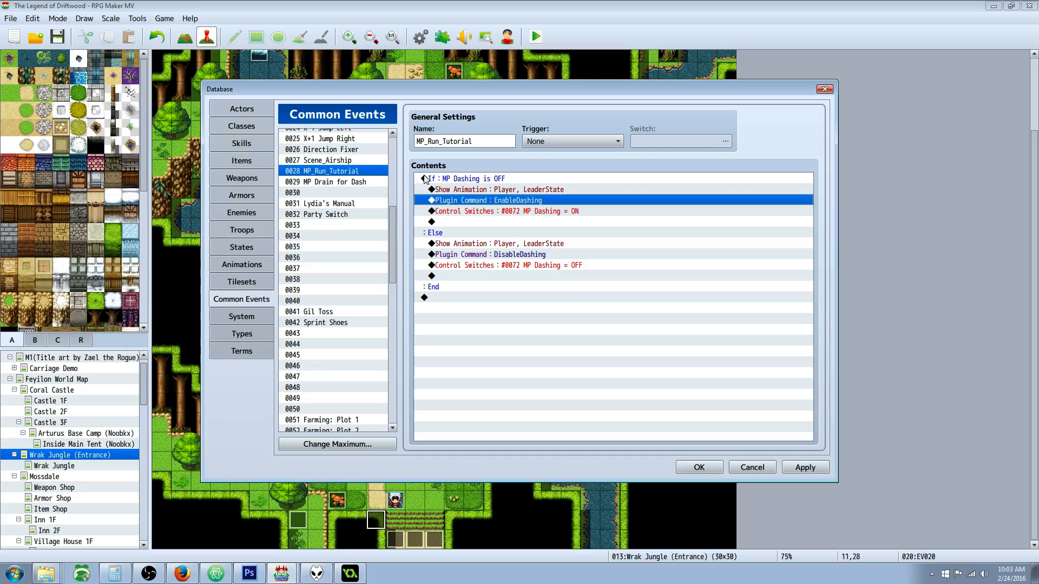
left_click(491, 213)
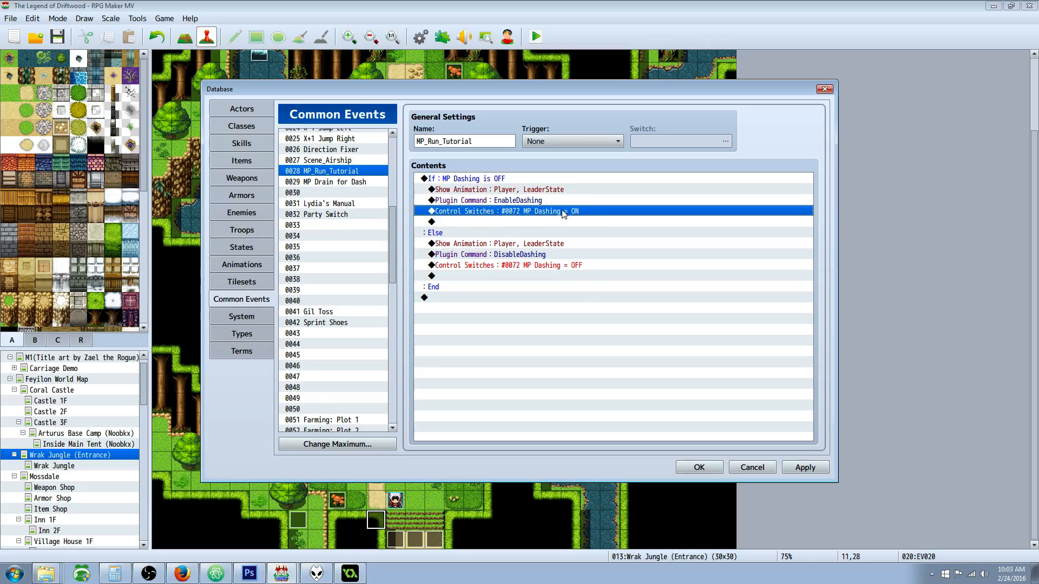
- Open the MP Drain for Dash common event and inspect its Change MP command, keeping Driftwood as the fixed actor with a decrease of 3
left_click(350, 183)
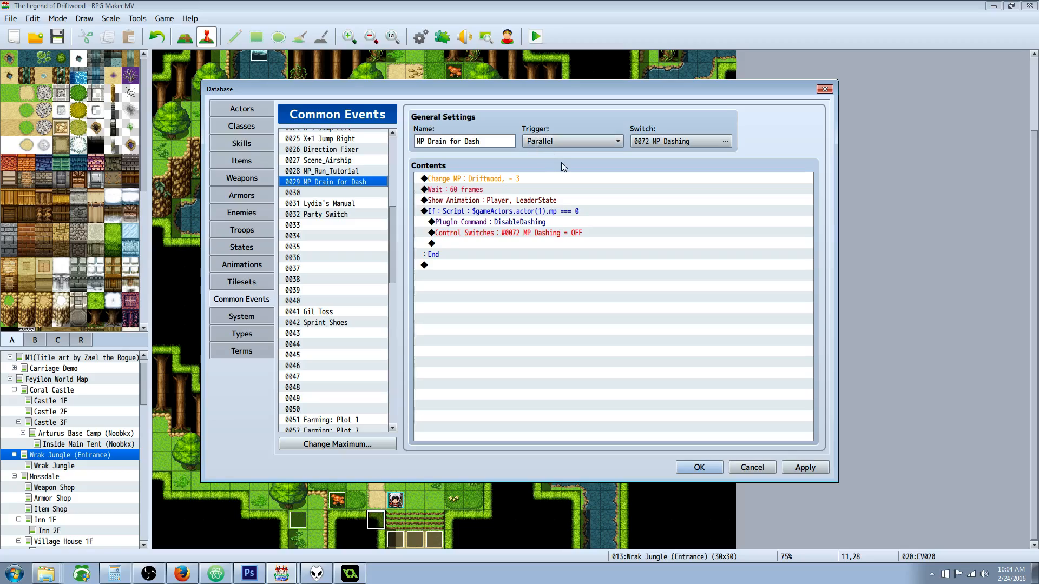
left_click(548, 191)
left_click(538, 179)
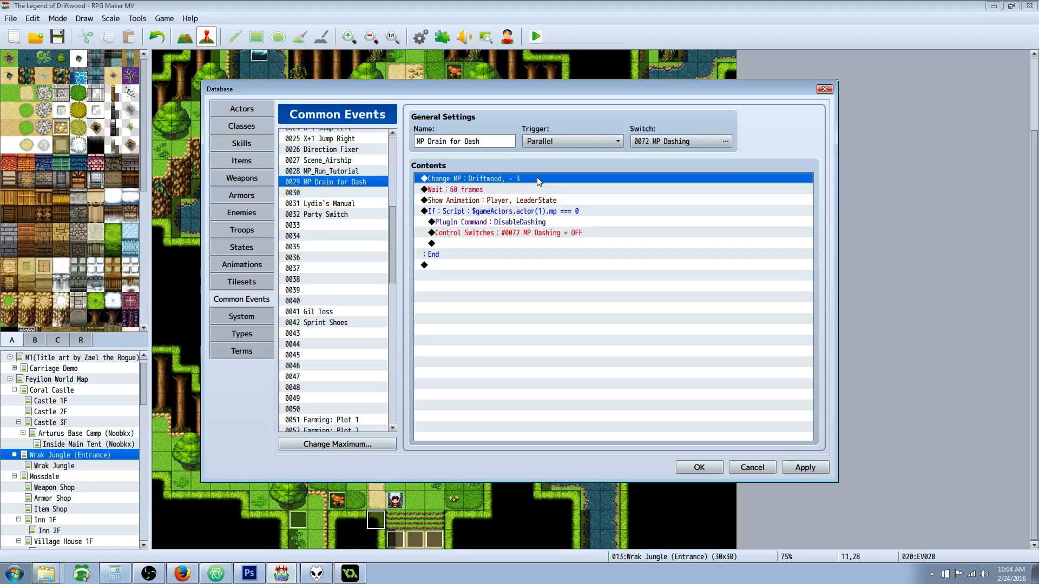
right_click(484, 184)
left_click(504, 199)
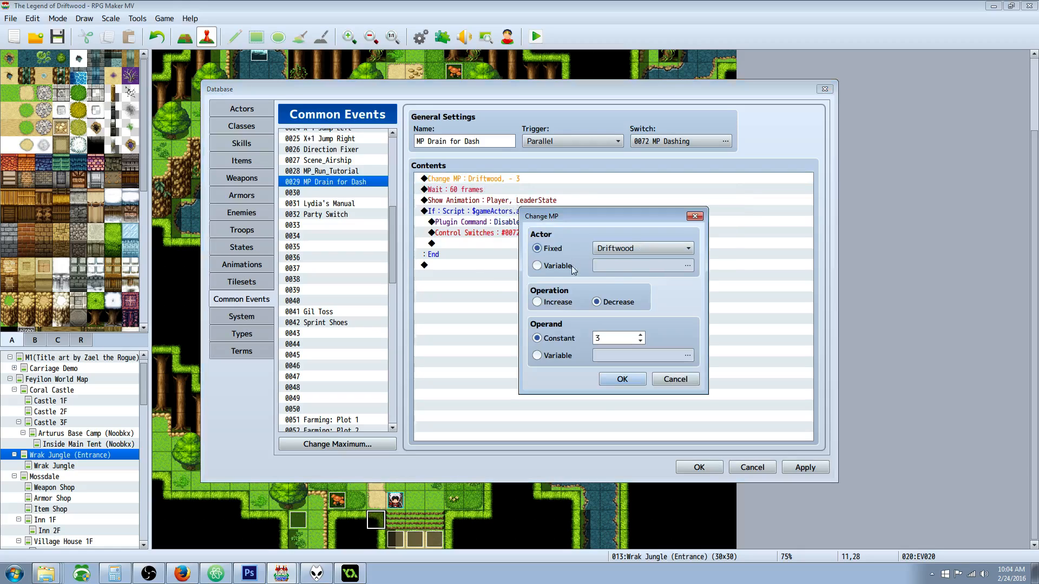
left_click(634, 248)
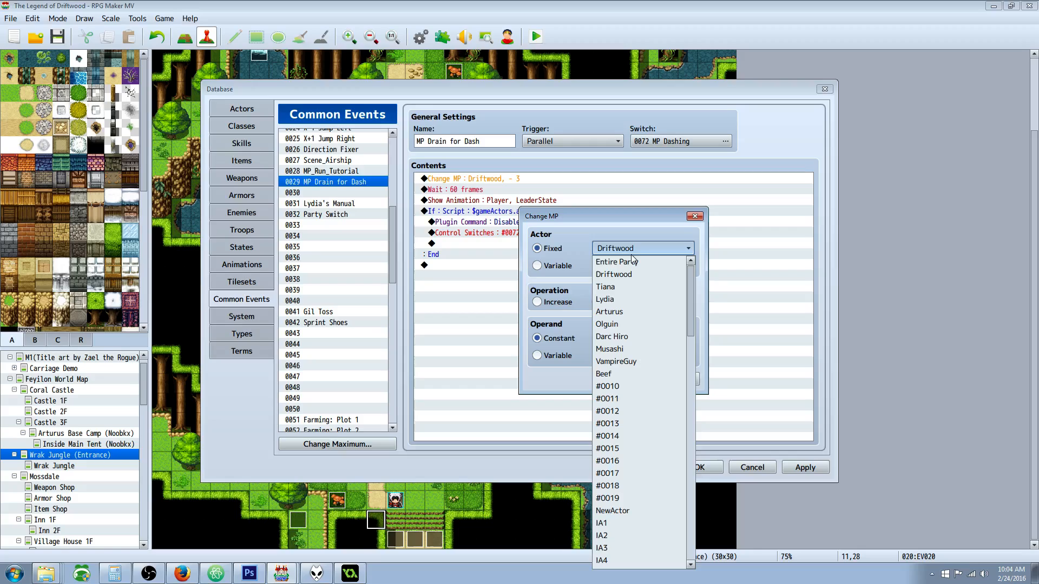
left_click(628, 274)
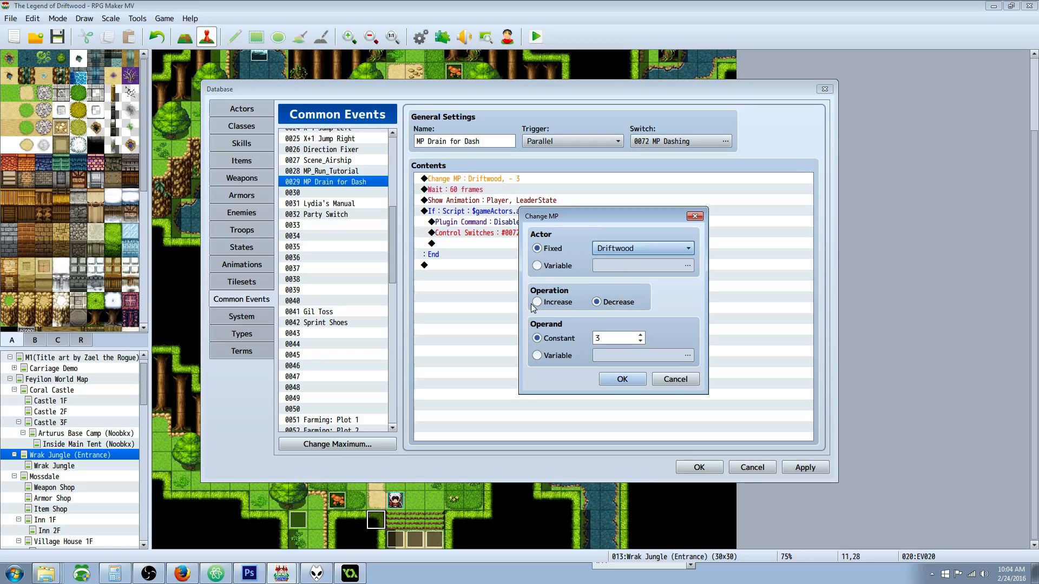
left_click(622, 378)
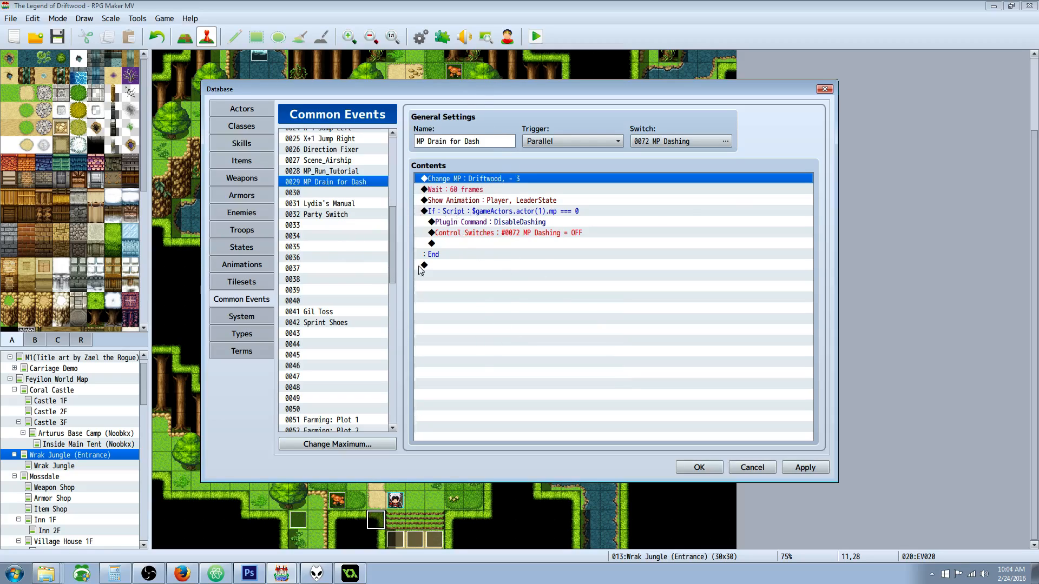
- Inspect the Wait command that follows the MP change in MP Drain for Dash, accepting its duration of 60 frames
left_click(485, 189)
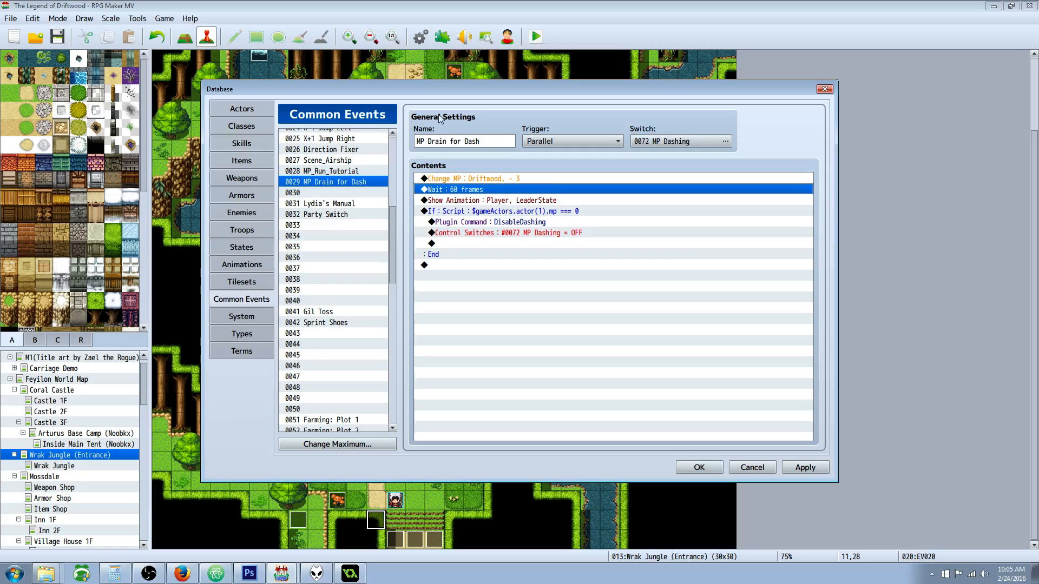
left_click(486, 178)
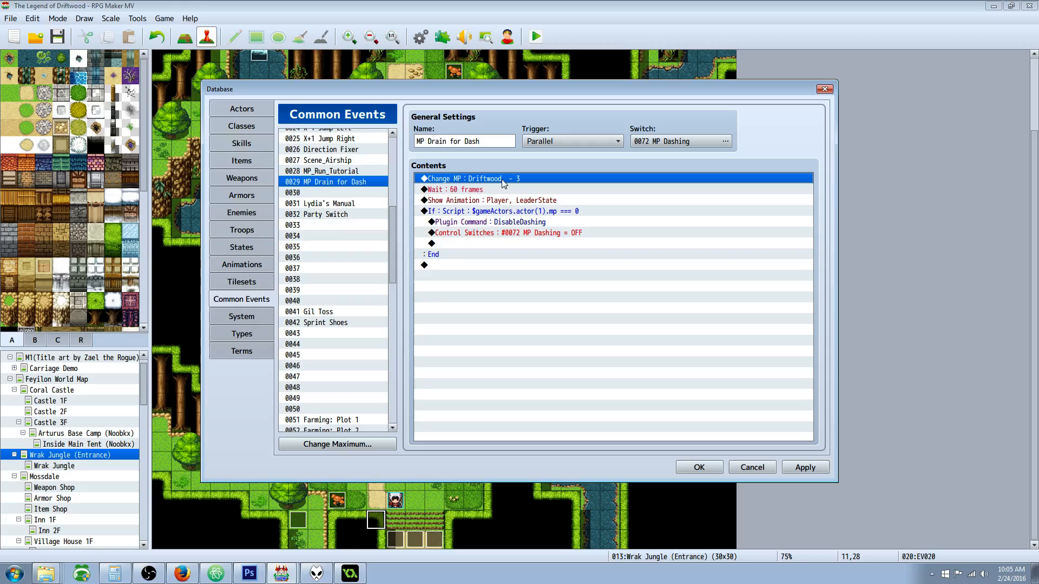
left_click(476, 191)
right_click(476, 191)
left_click(495, 209)
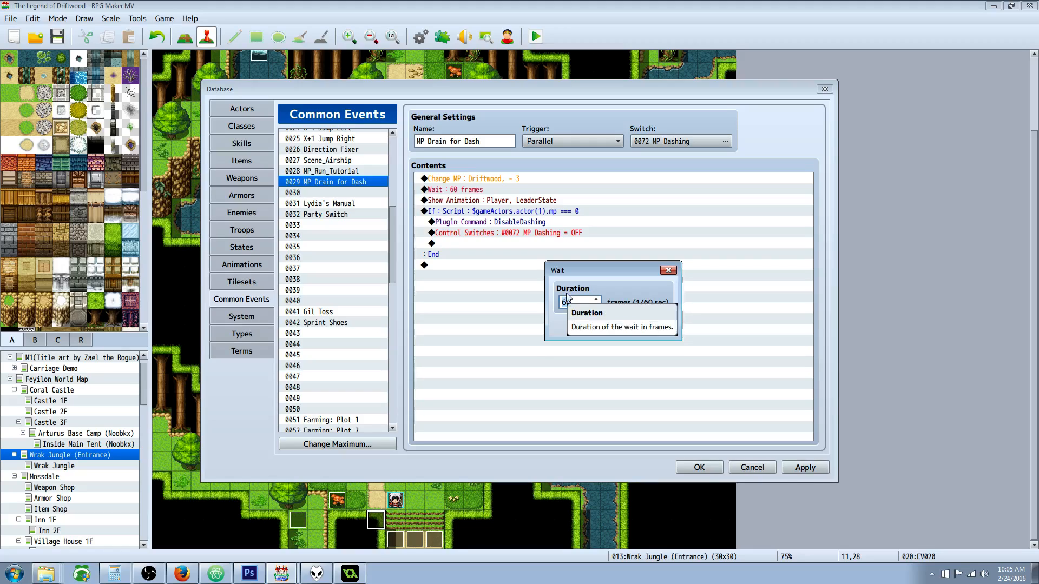
left_click(593, 327)
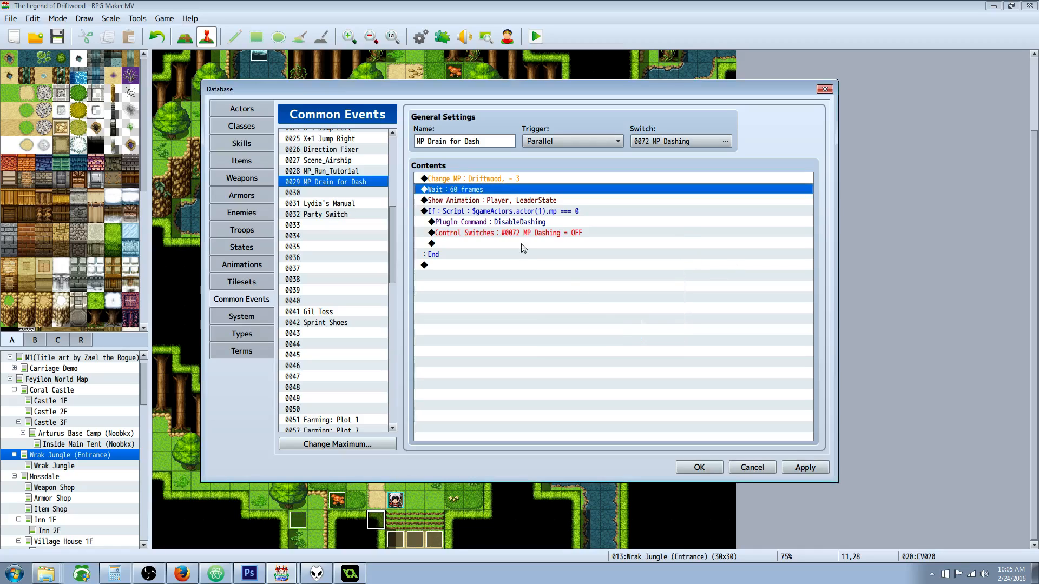
- Review the Change MP command together with the Wait command and check the wait duration again, accepting 60 frames
left_click(512, 181)
right_click(506, 184)
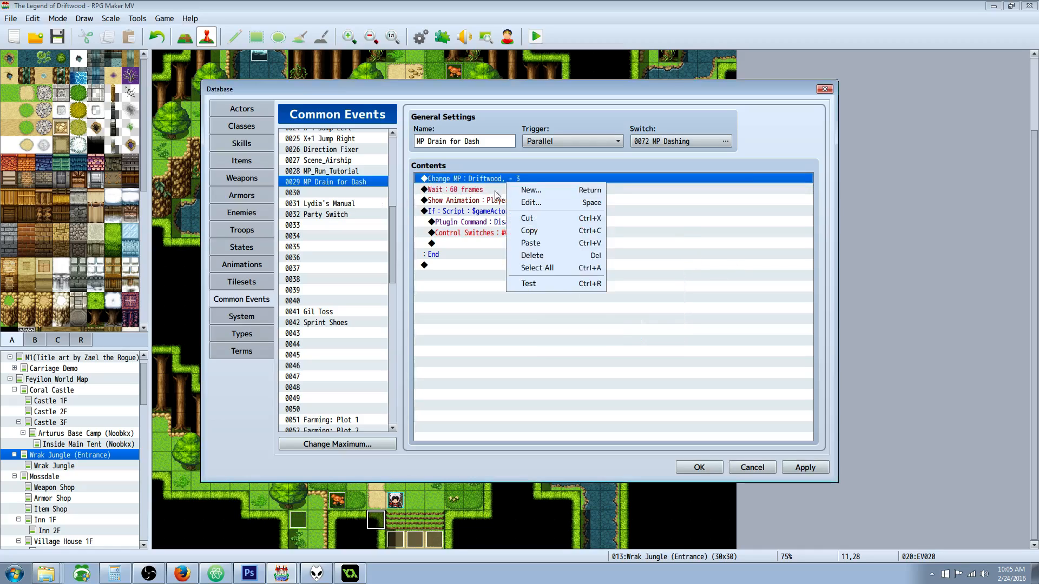
left_click(485, 180)
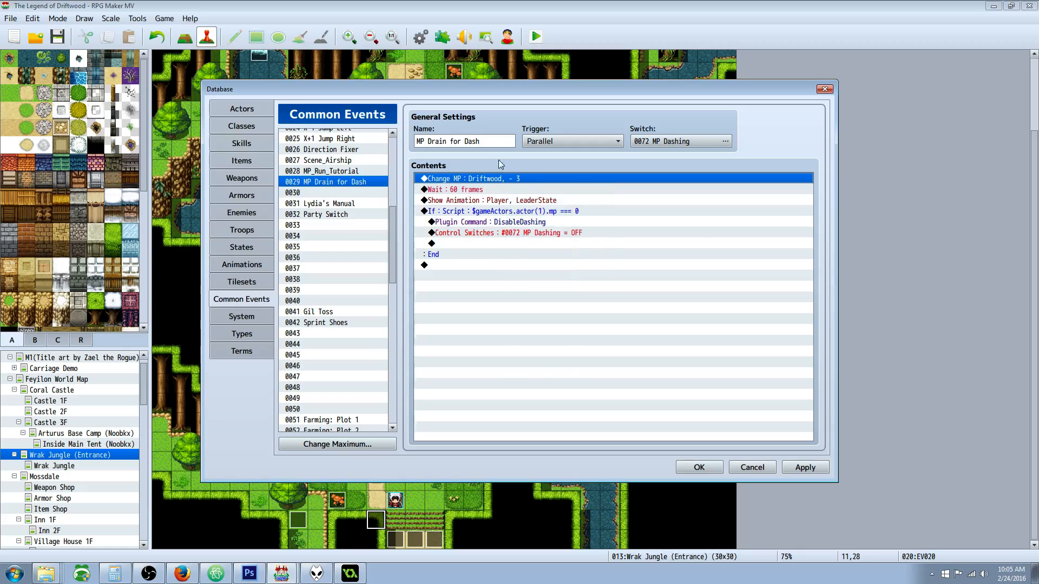
left_click(457, 191)
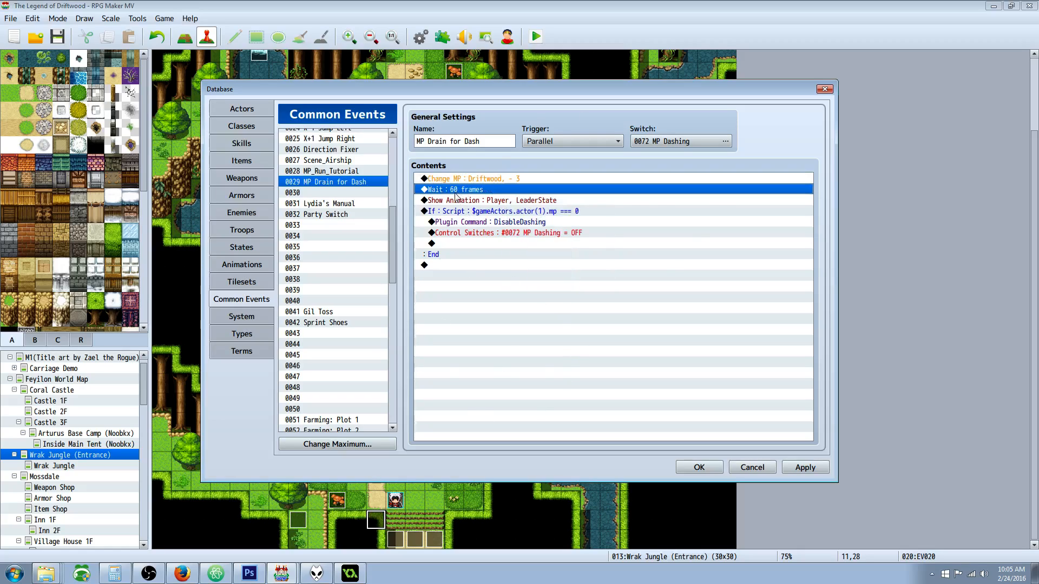
right_click(456, 191)
left_click(477, 216)
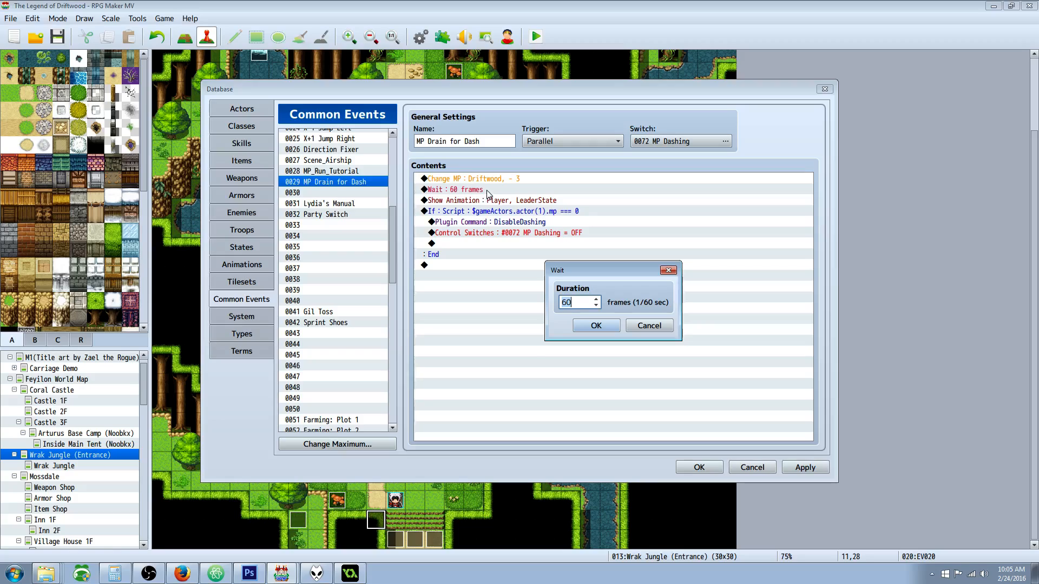
left_click(595, 326)
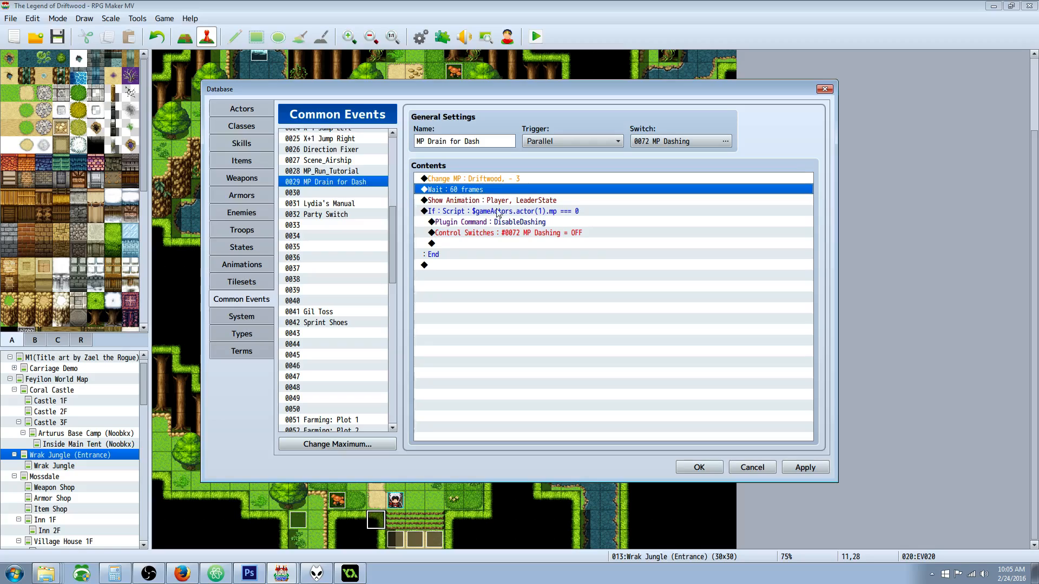
- Inspect the Show Animation command in MP Drain for Dash, keeping LeaderState on the Player without waiting for completion
left_click(483, 201)
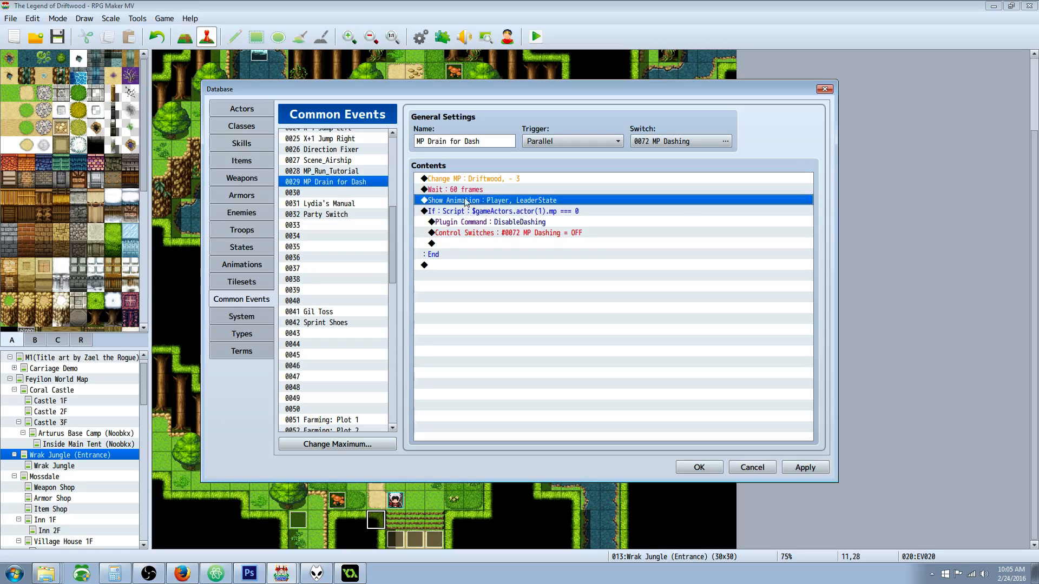
left_click(459, 191)
left_click(461, 201)
right_click(503, 202)
left_click(522, 227)
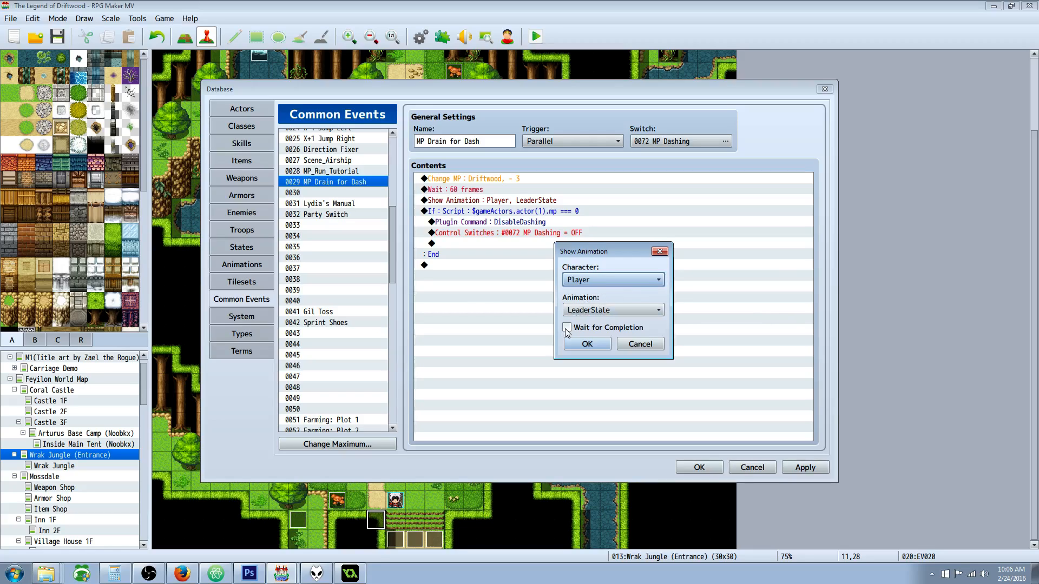
left_click(589, 345)
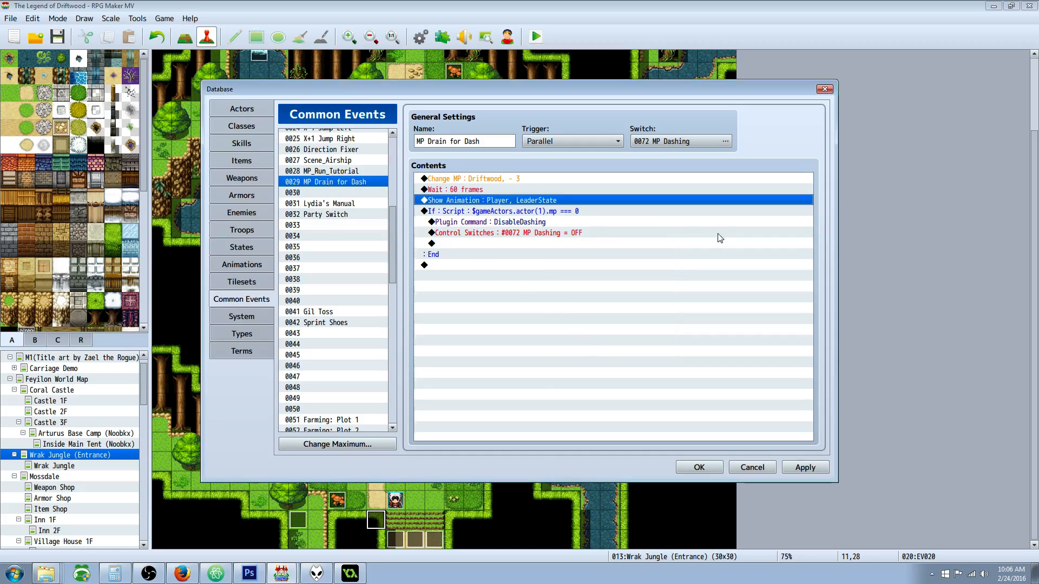
- Inspect the Conditional Branch in MP Drain for Dash, keeping the script condition $gameActors.actor(1).mp === 0, and apply the database settings
left_click(646, 211)
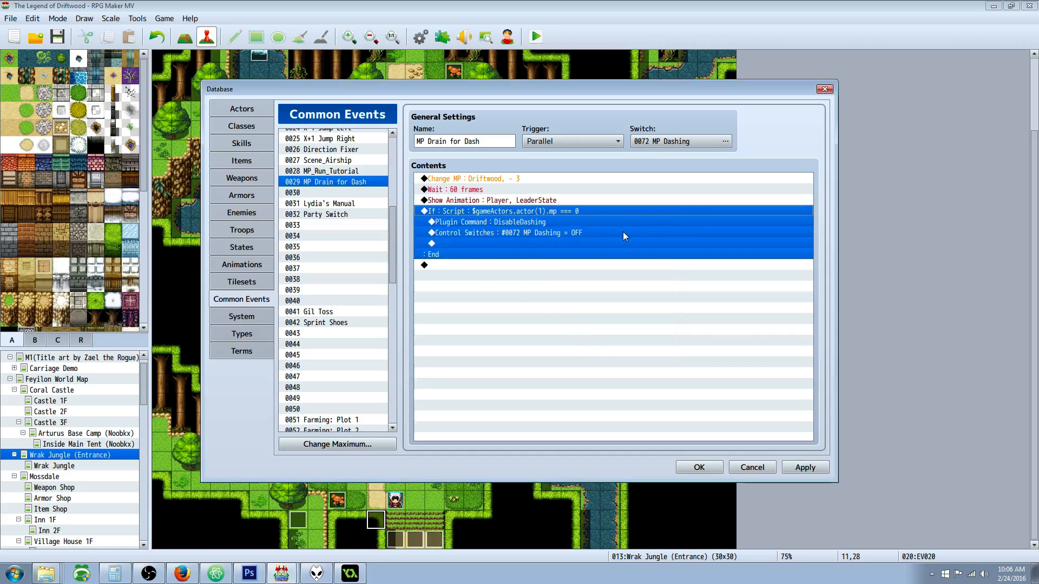
right_click(547, 212)
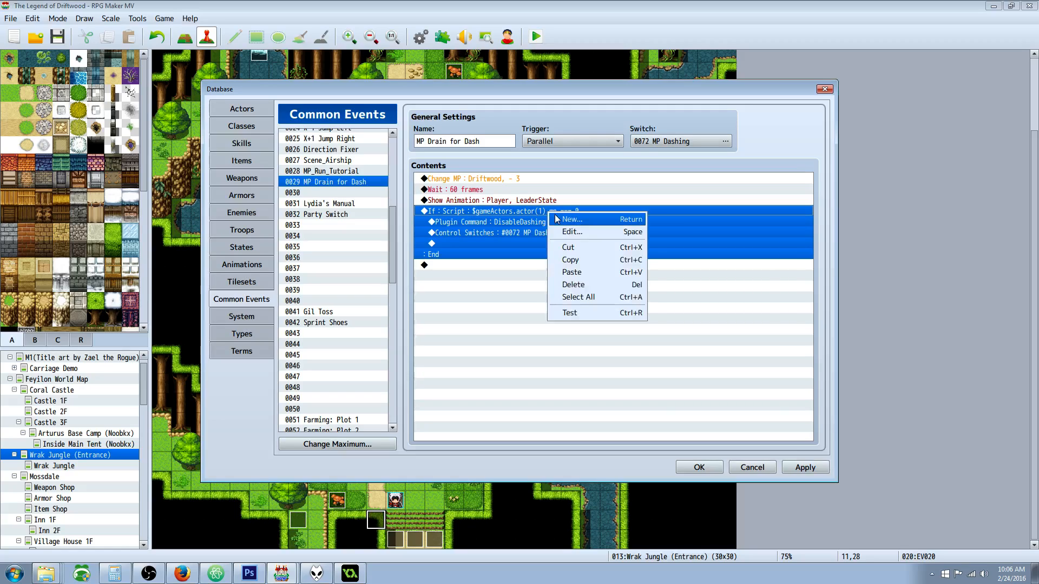
left_click(575, 235)
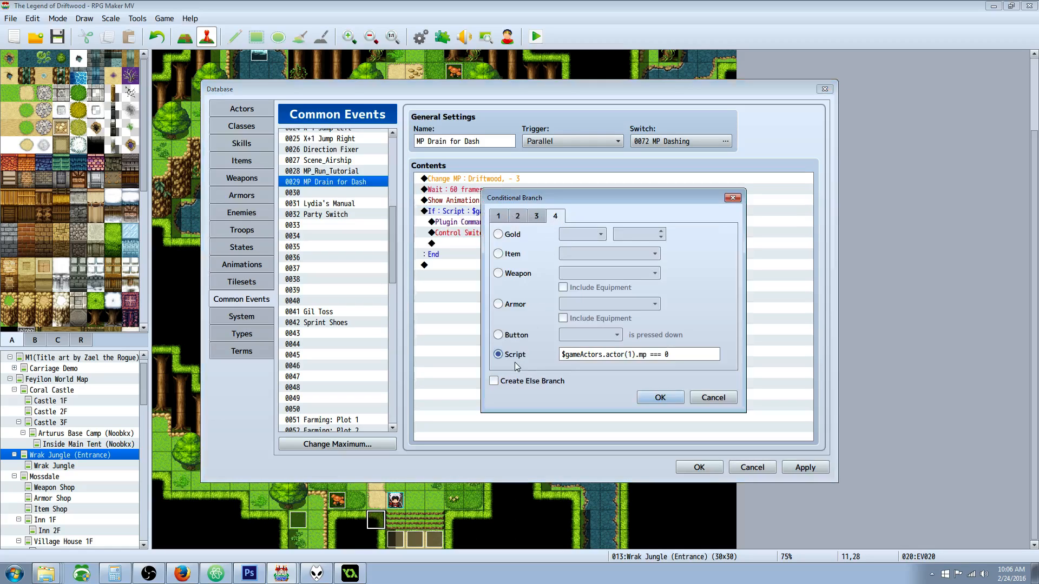
double_click(581, 355)
left_click_drag(606, 354, 632, 354)
left_click(628, 354)
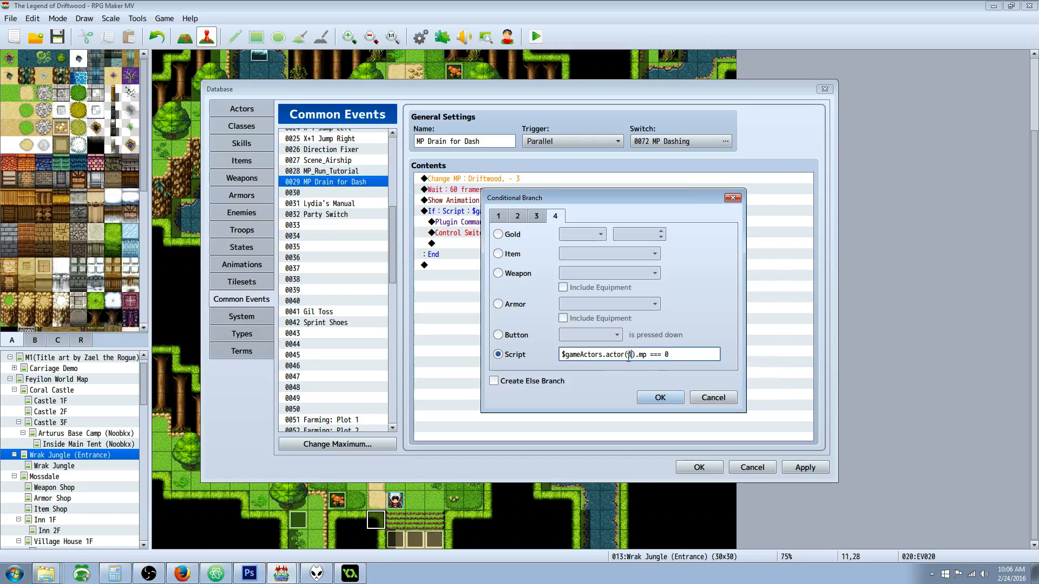
left_click(660, 399)
left_click(799, 469)
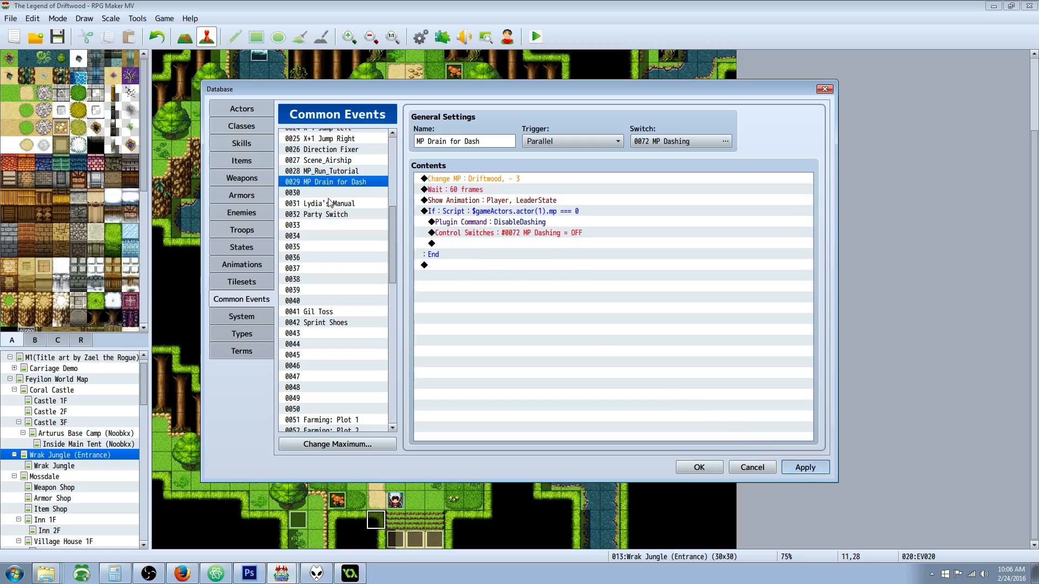
- Check Driftwood's ID in the Actors database and return to the common events
left_click(245, 111)
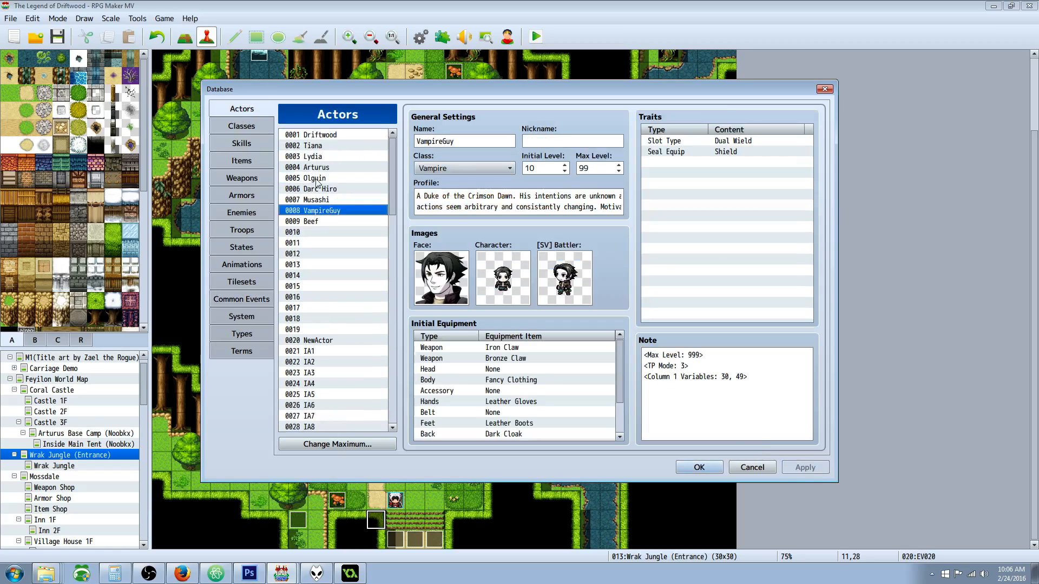
left_click(340, 138)
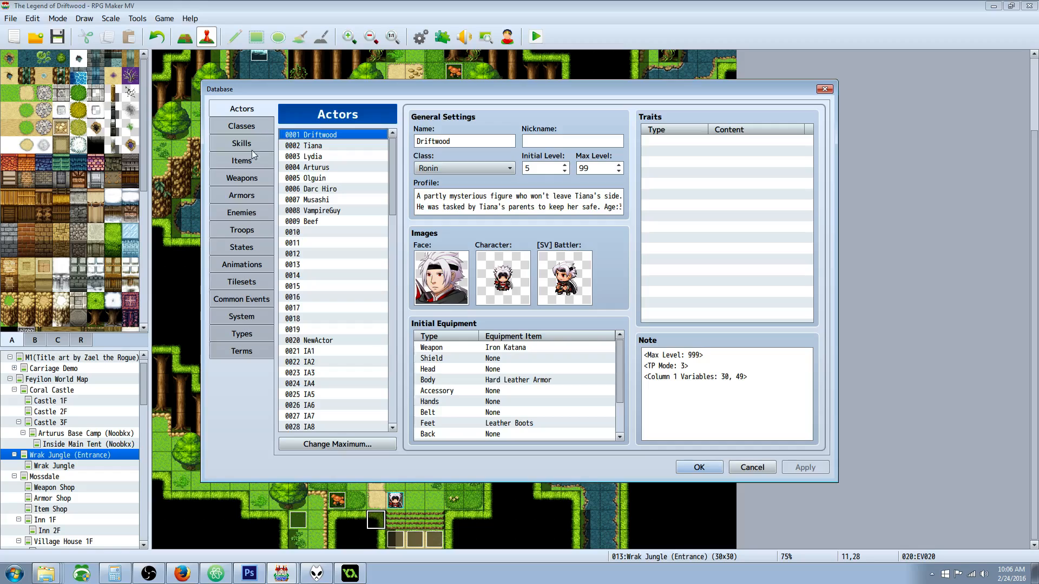
left_click(256, 301)
- Re-examine the actor number and the mp === 0 comparison in the Conditional Branch script, accepting it as is
left_click(532, 212)
right_click(535, 213)
left_click(554, 232)
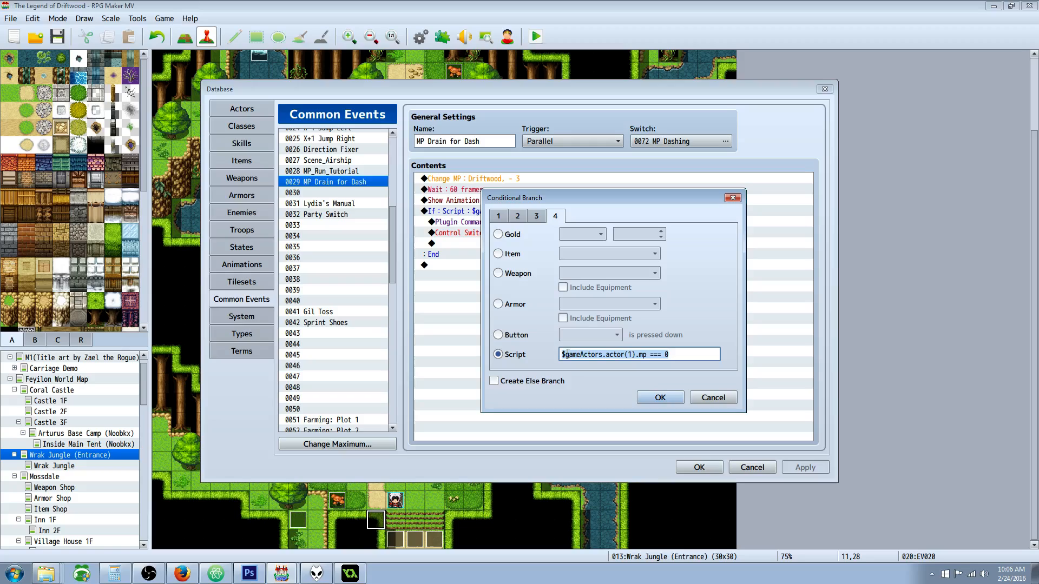
left_click(628, 355)
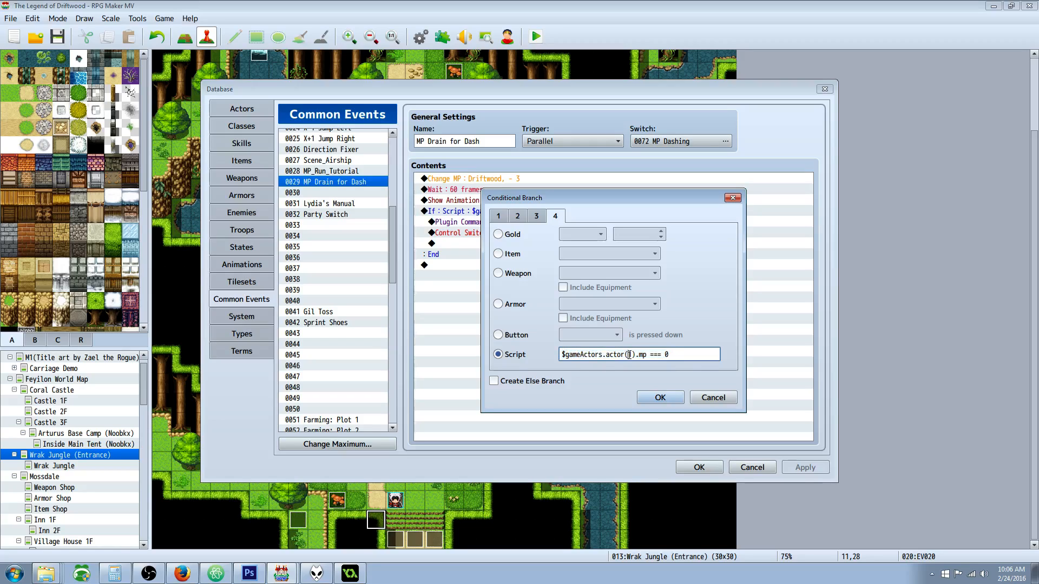
double_click(642, 355)
left_click_drag(649, 355, 661, 355)
left_click(658, 354)
left_click_drag(639, 354, 677, 359)
left_click(660, 398)
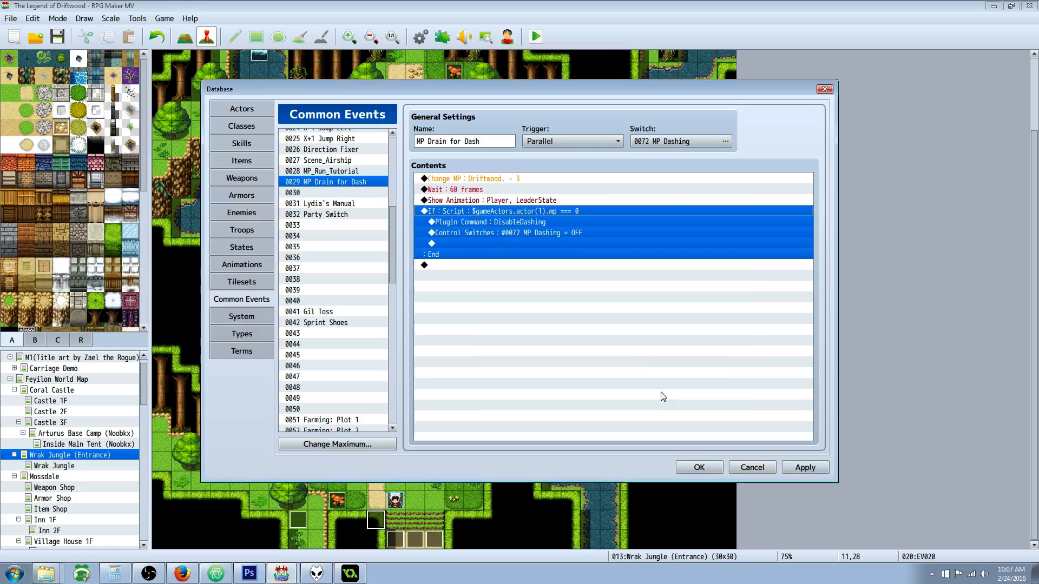
- Review the commands inside the MP check and look up Plugin Command among the available event commands without adding one
left_click(521, 232)
left_click(567, 211)
left_click(528, 223)
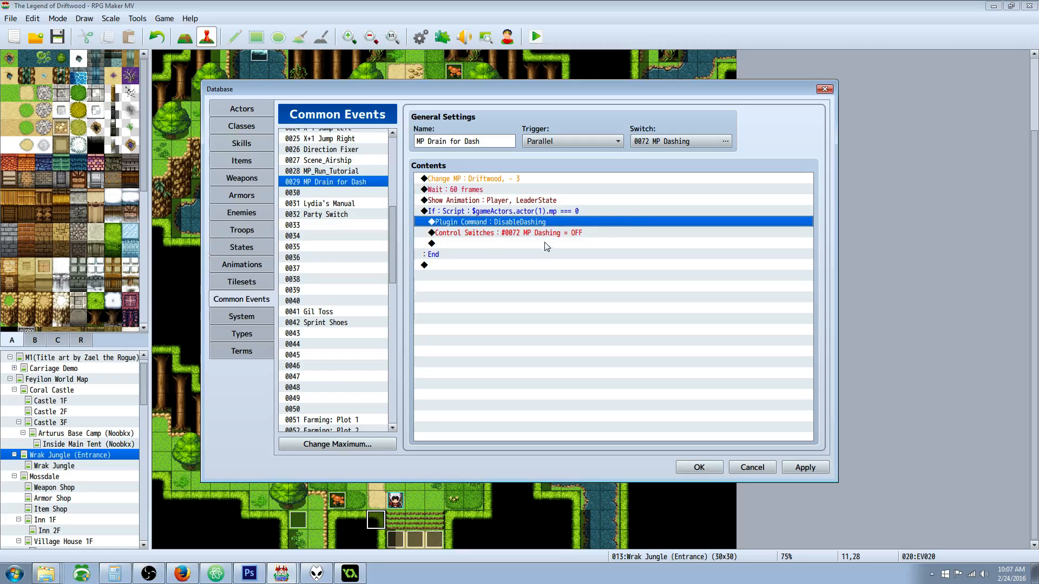
right_click(480, 243)
left_click(492, 250)
left_click(523, 142)
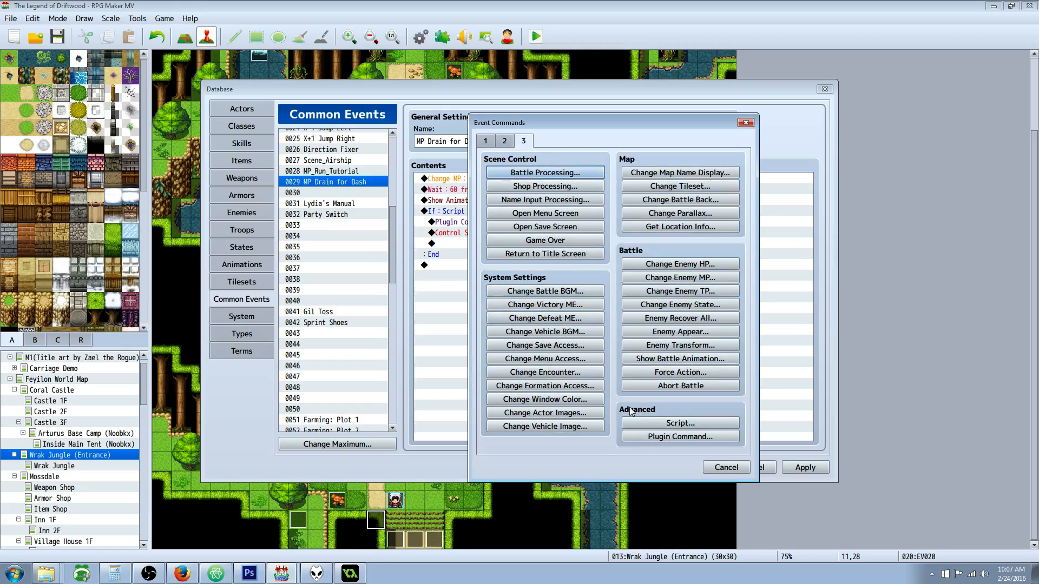
left_click(683, 437)
left_click(690, 314)
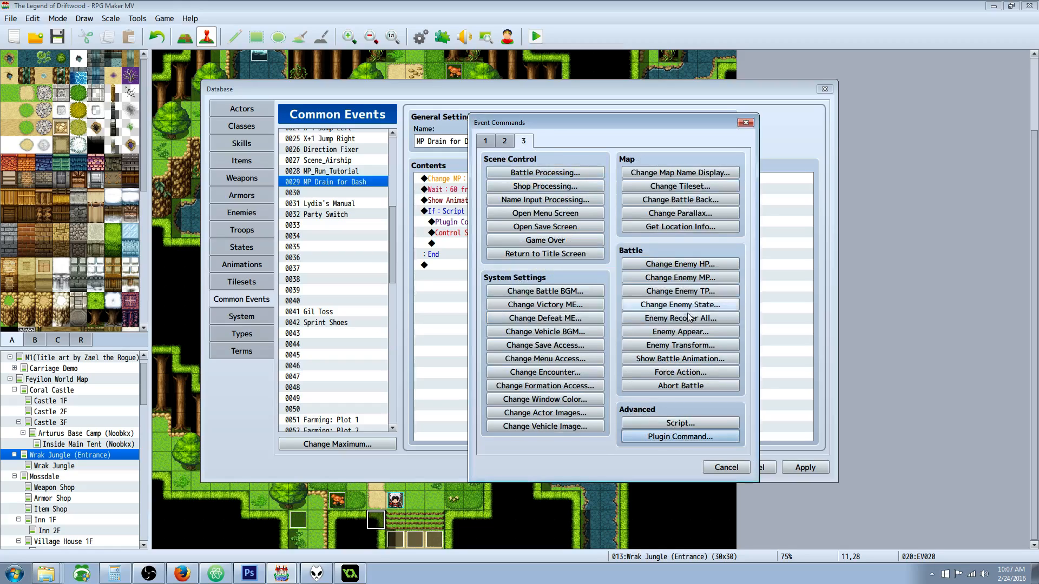
left_click(726, 467)
- Inspect the DisableDashing plugin command inside the MP check, keeping its text
left_click(509, 224)
right_click(509, 224)
left_click(528, 243)
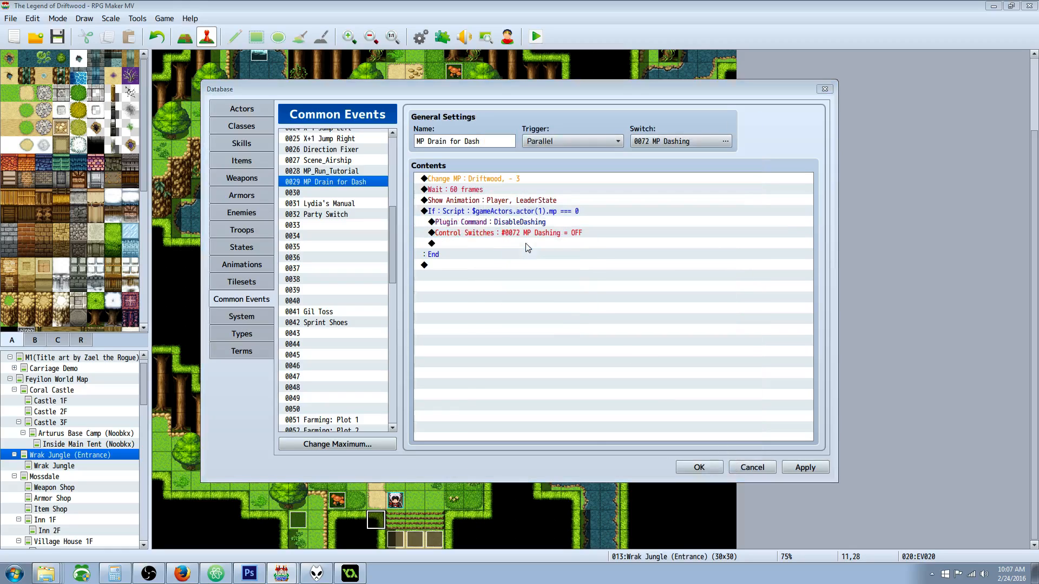
left_click_drag(509, 298, 562, 298)
left_click(623, 316)
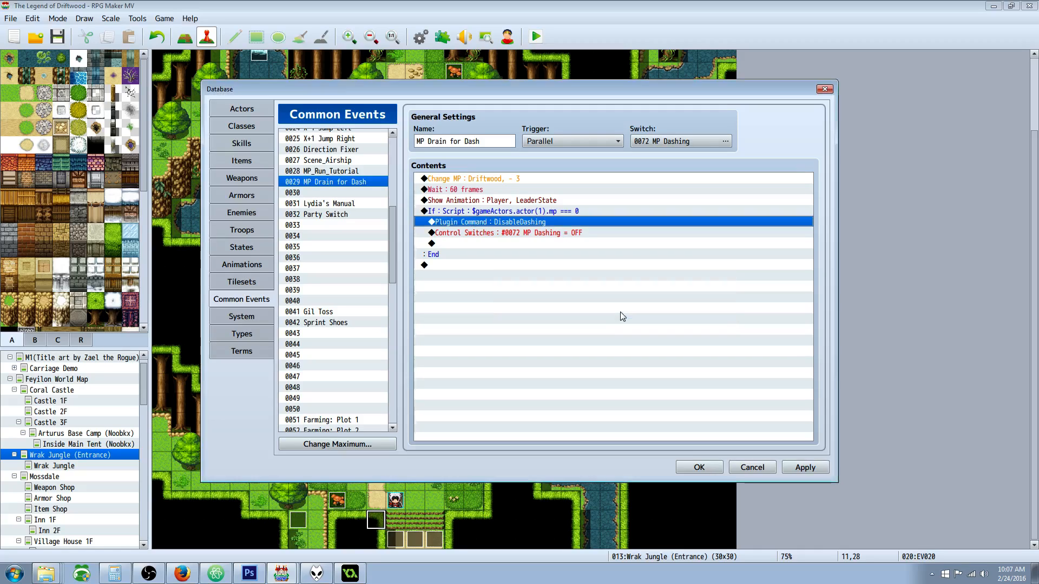
- Review the Control Switches command that turns MP Dashing OFF inside the MP check
left_click(506, 234)
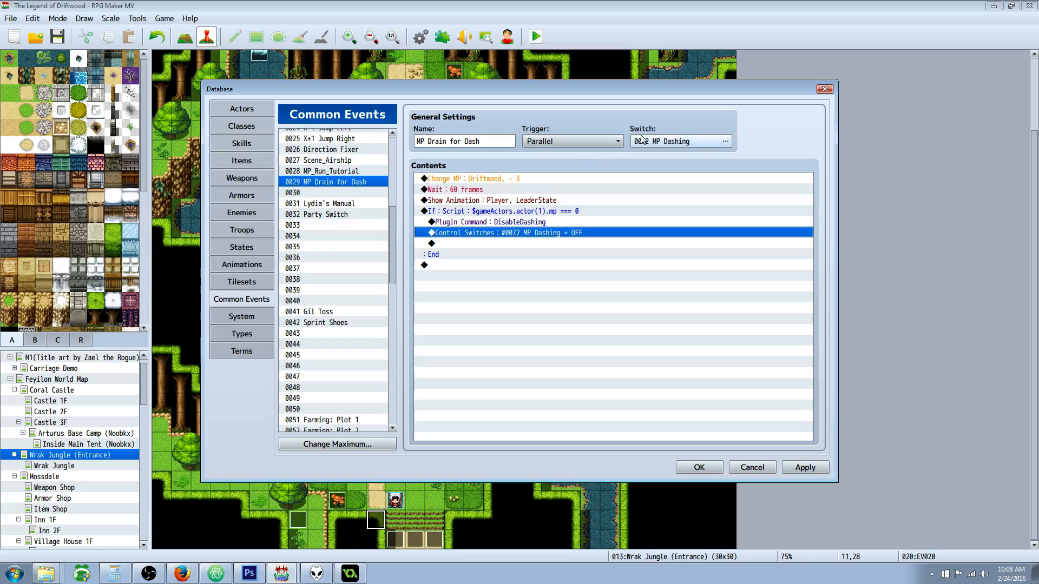
left_click(481, 240)
left_click(485, 235)
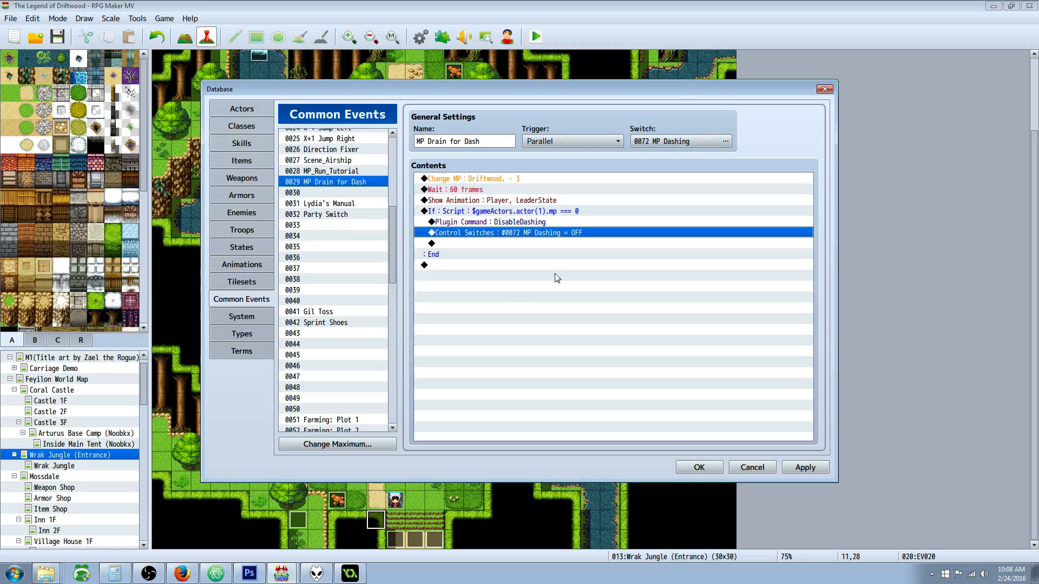
- Open the MP_Run_Tutorial common event and review the Show Animation and DisableDashing commands in its Else branch
left_click(334, 172)
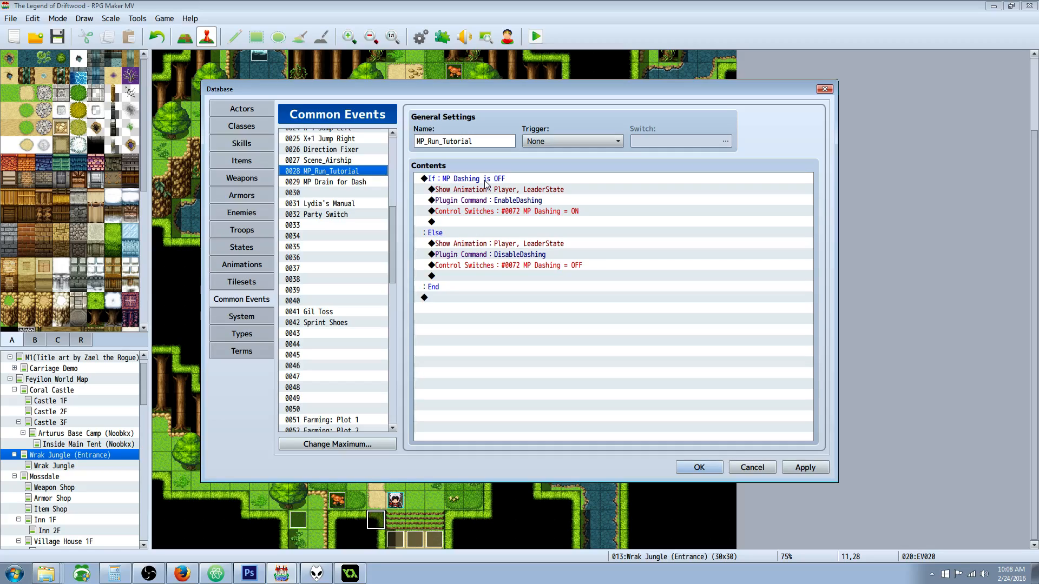
left_click(446, 233)
left_click(459, 246)
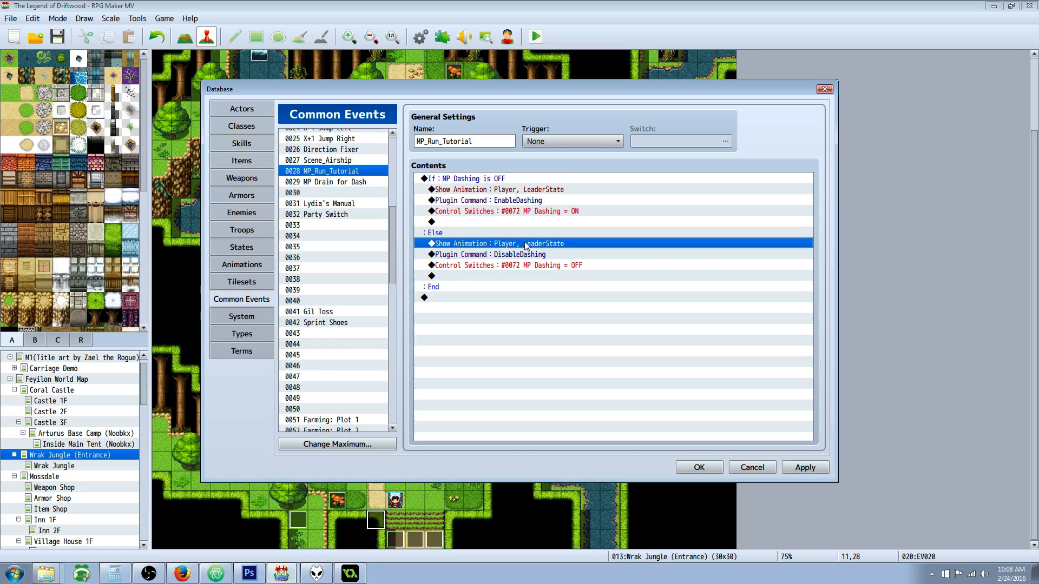
left_click(522, 255)
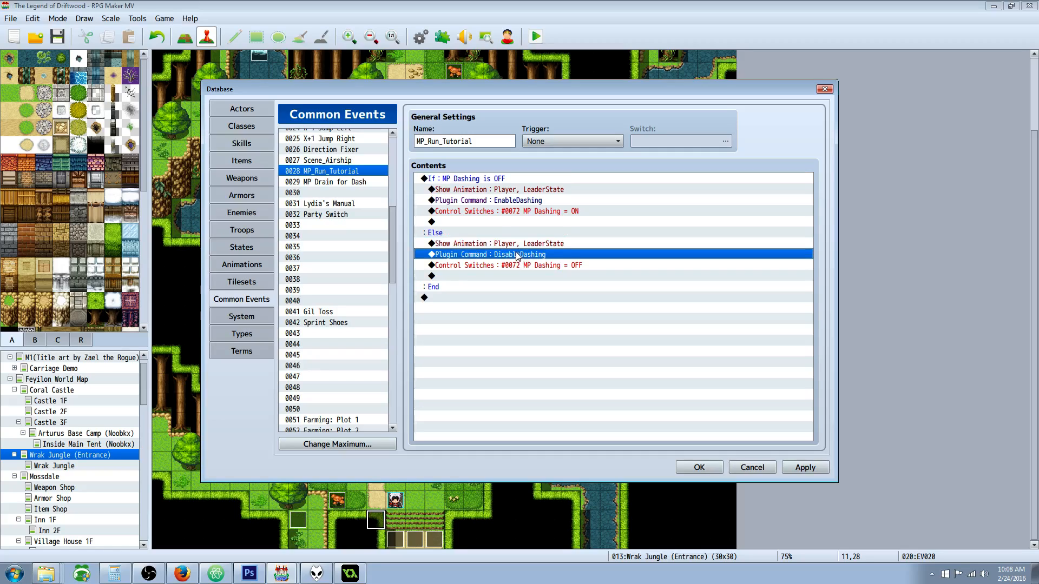
- Compare the DisableDashing and MP Dashing OFF commands of MP_Run_Tutorial with the MP check in MP Drain for Dash
left_click(336, 182)
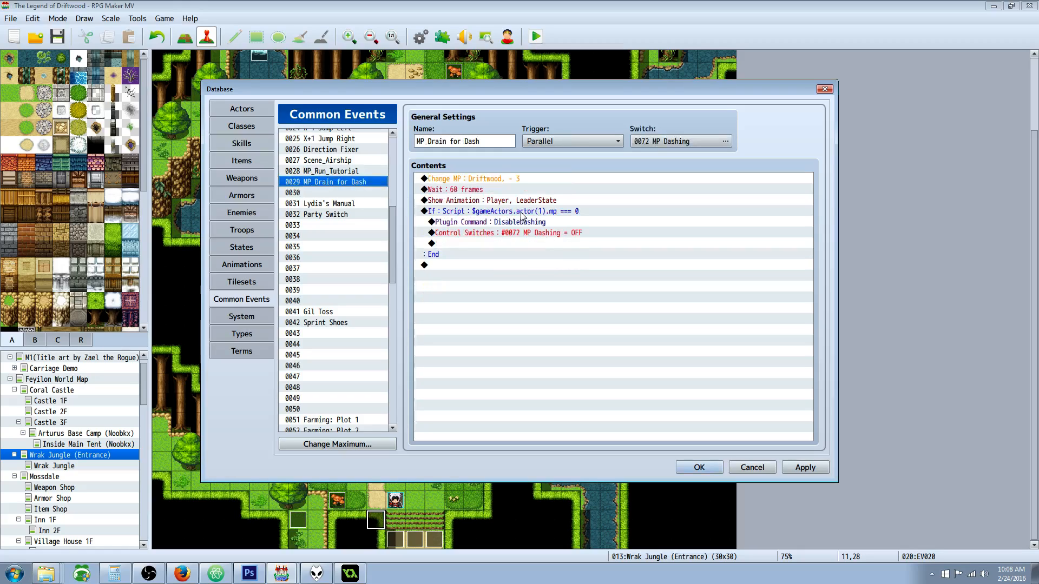
left_click(522, 223)
left_click(335, 171)
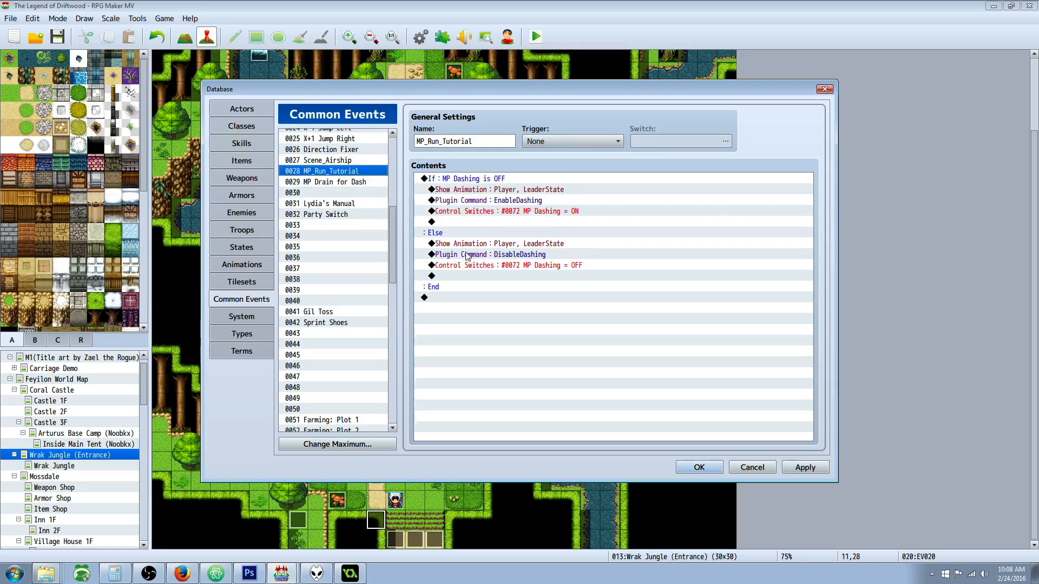
left_click(511, 254)
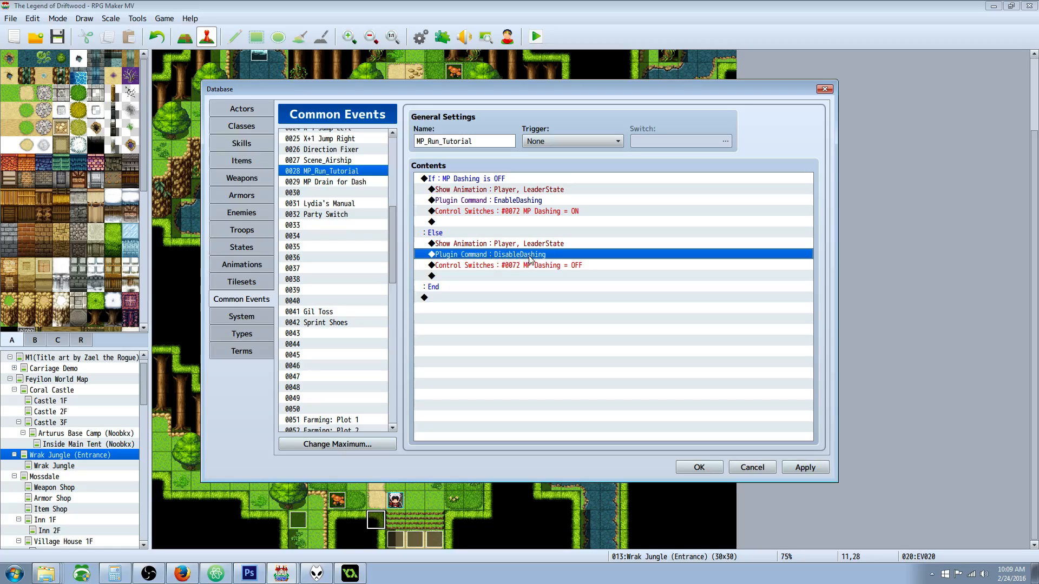
left_click(509, 266)
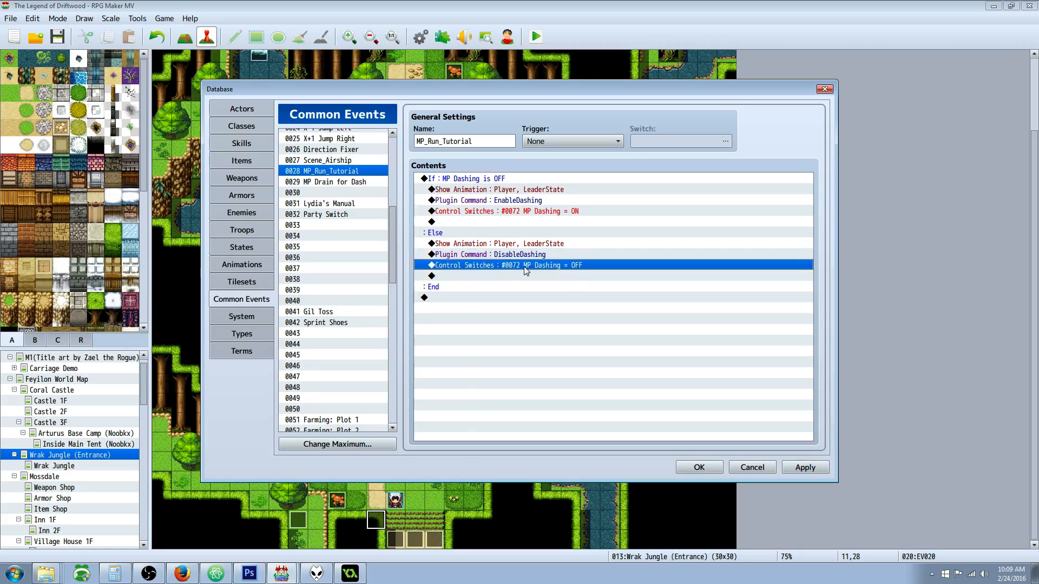
left_click(360, 183)
left_click(571, 211)
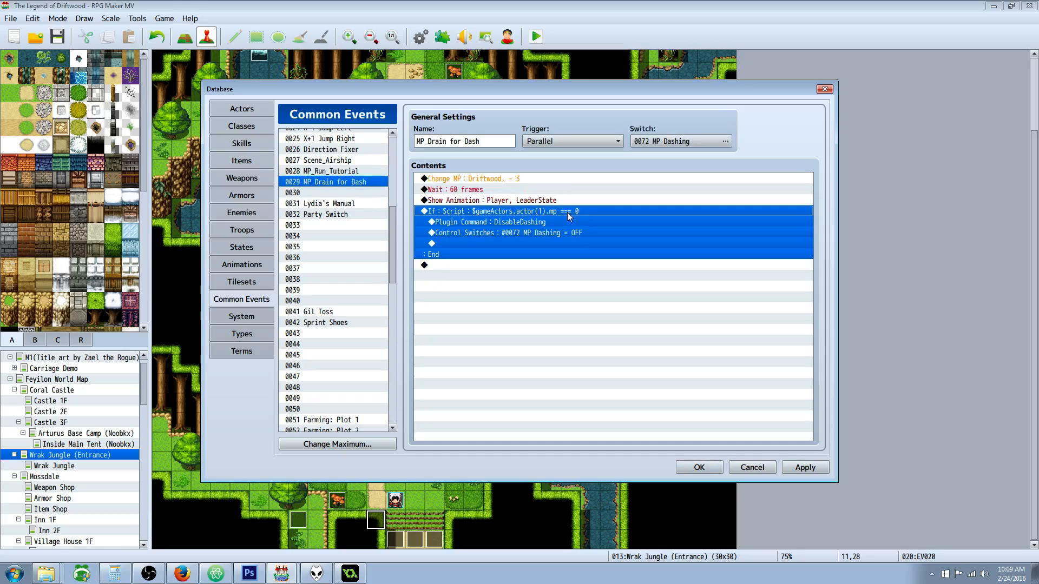
- Review MP_Run_Tutorial's animation, EnableDashing and DisableDashing commands alongside MP Drain for Dash, and close the database with the settings accepted
left_click(342, 172)
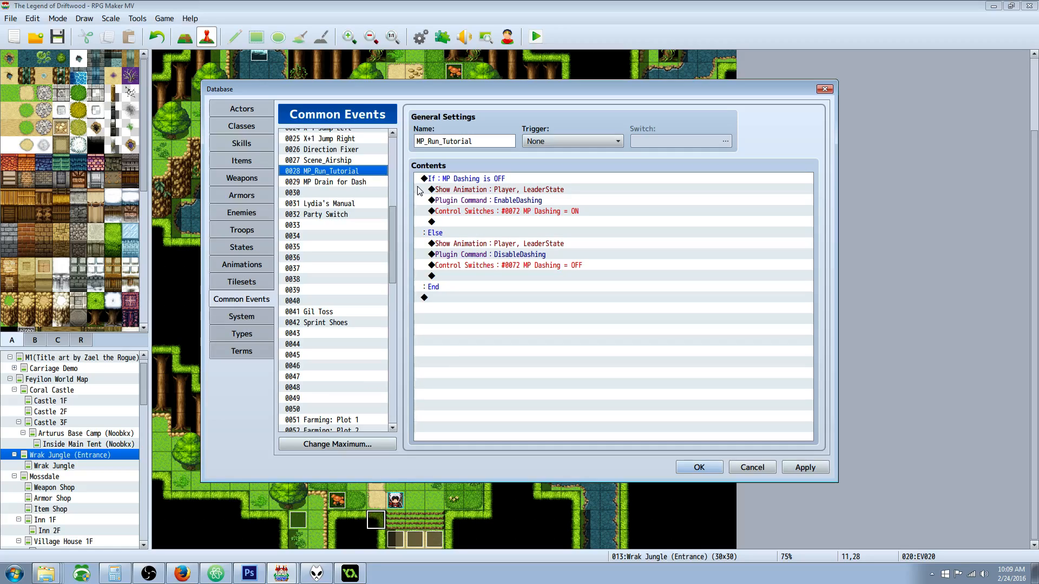
left_click(506, 245)
left_click(531, 251)
left_click(531, 245)
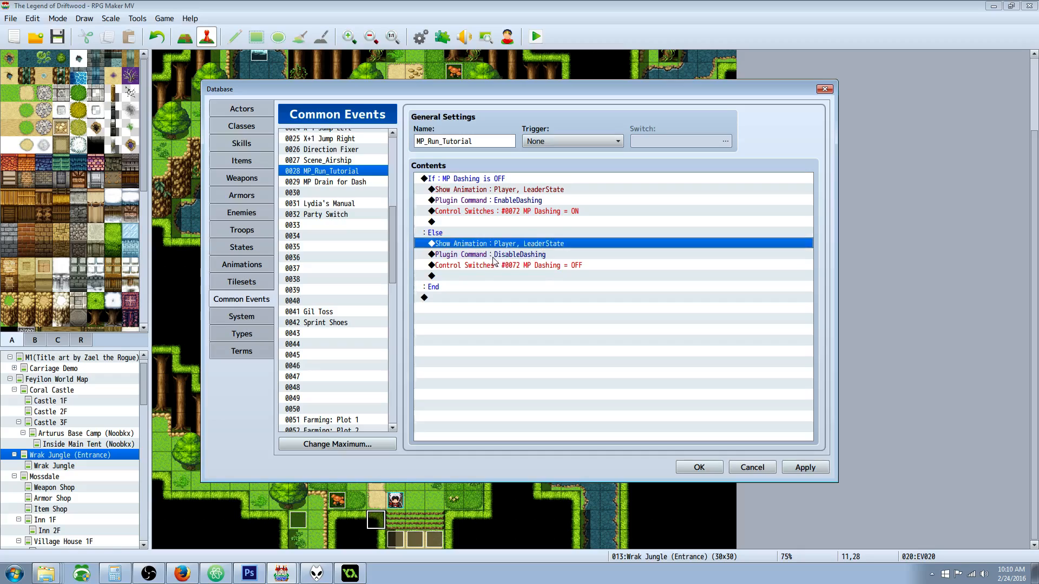
left_click(339, 183)
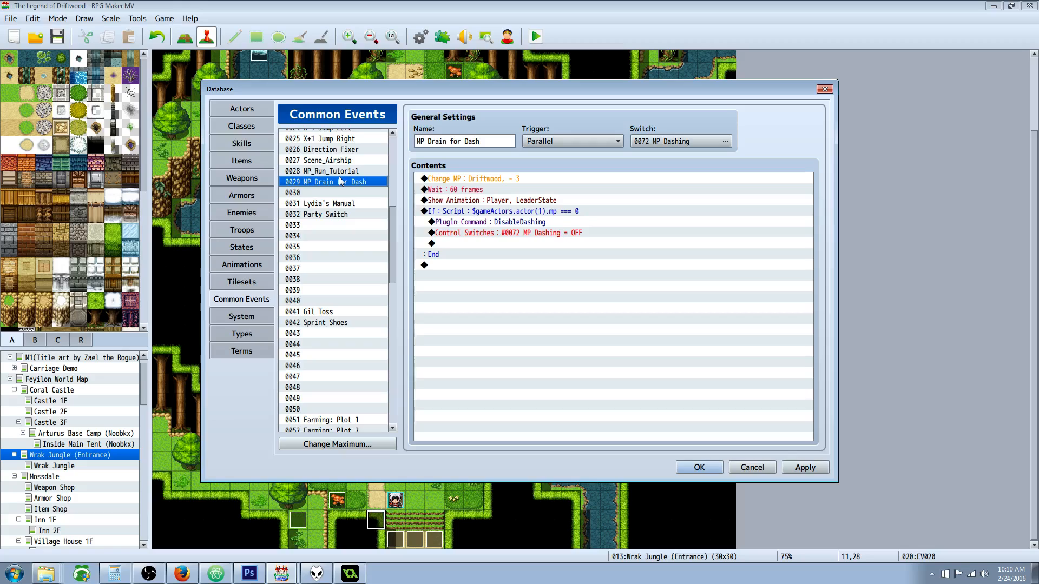
left_click(336, 172)
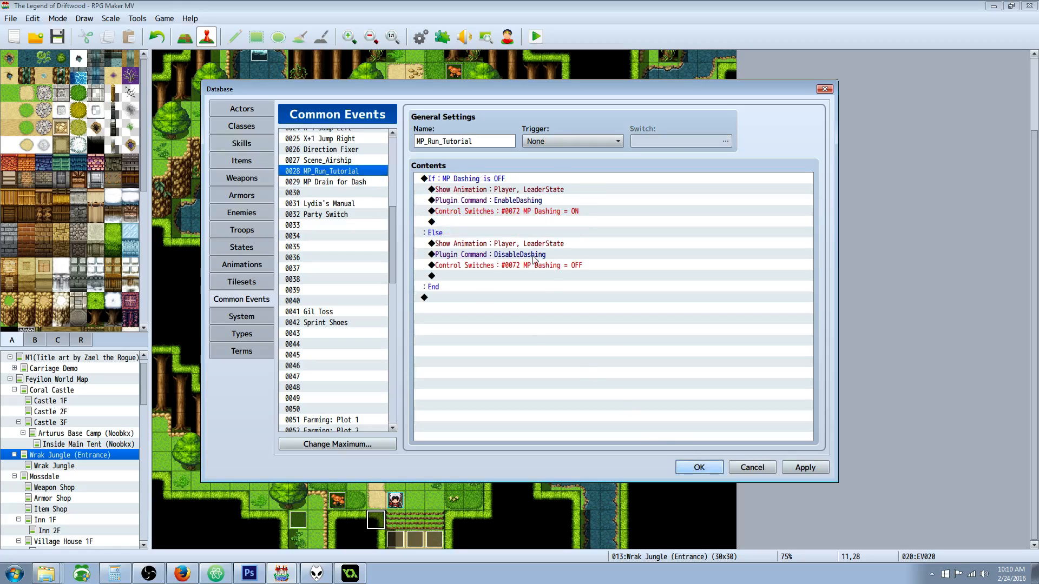
left_click(536, 201)
left_click(534, 256)
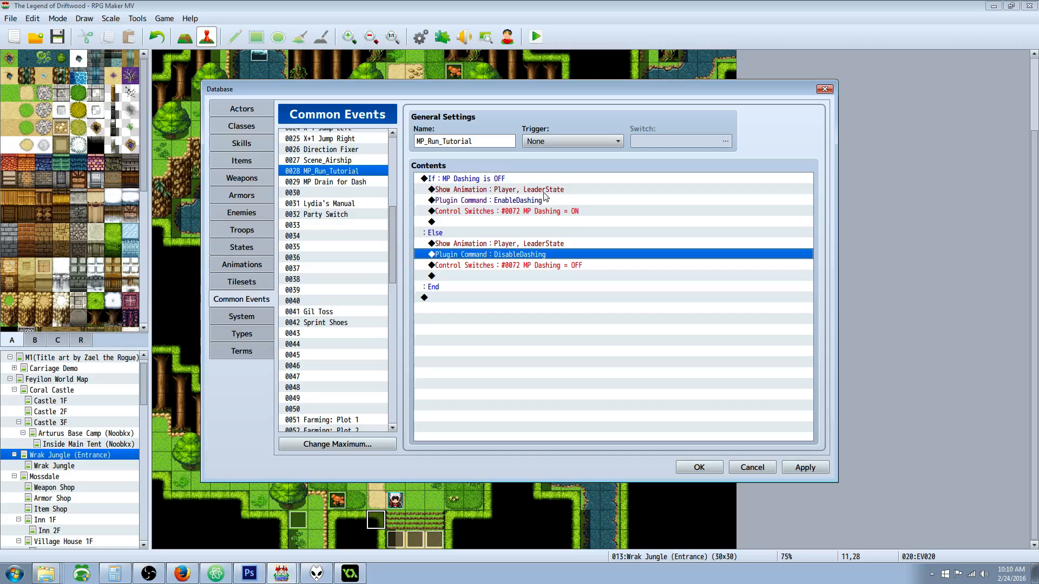
left_click(517, 201)
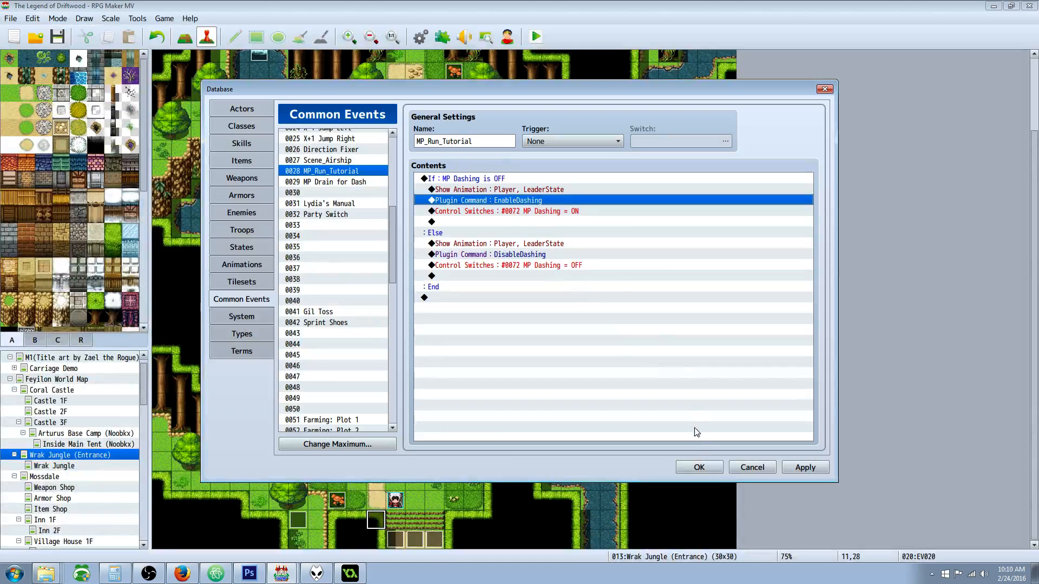
left_click(699, 468)
- Turn Disable Dashing on and back off in the Wrak Jungle (Entrance) map properties, and accept the dialog
right_click(85, 456)
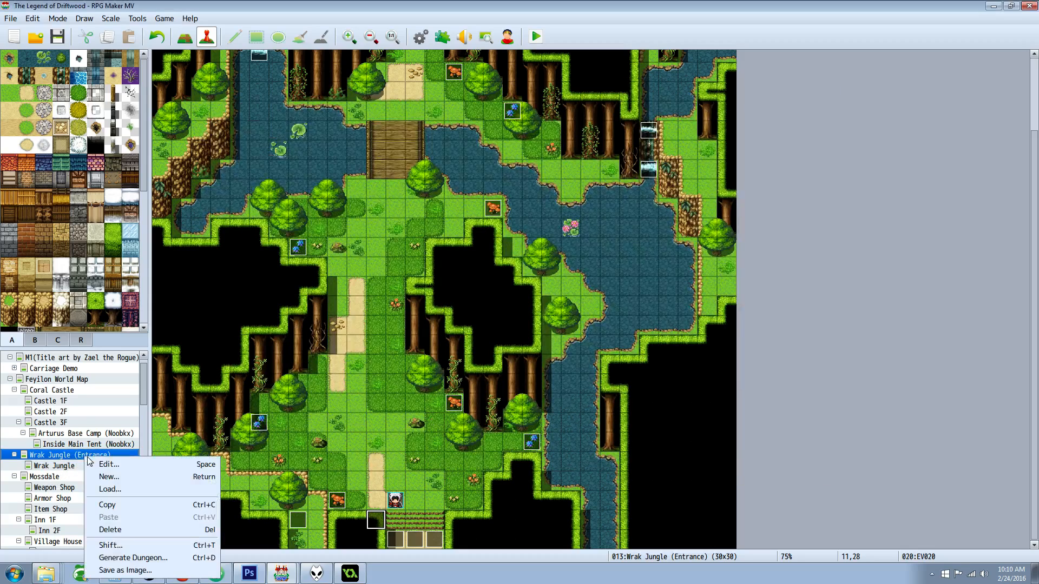
left_click(113, 466)
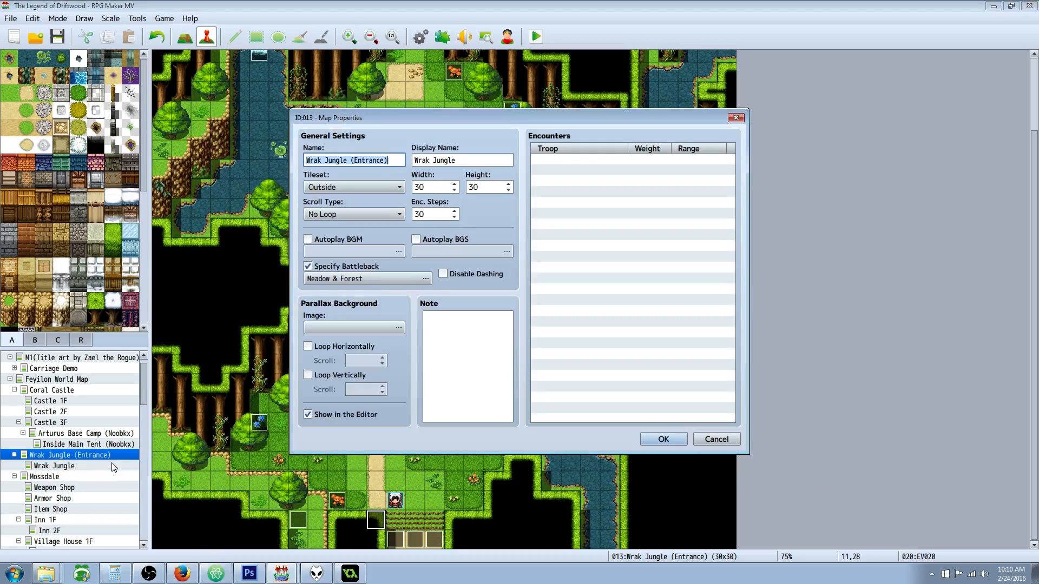
left_click(443, 276)
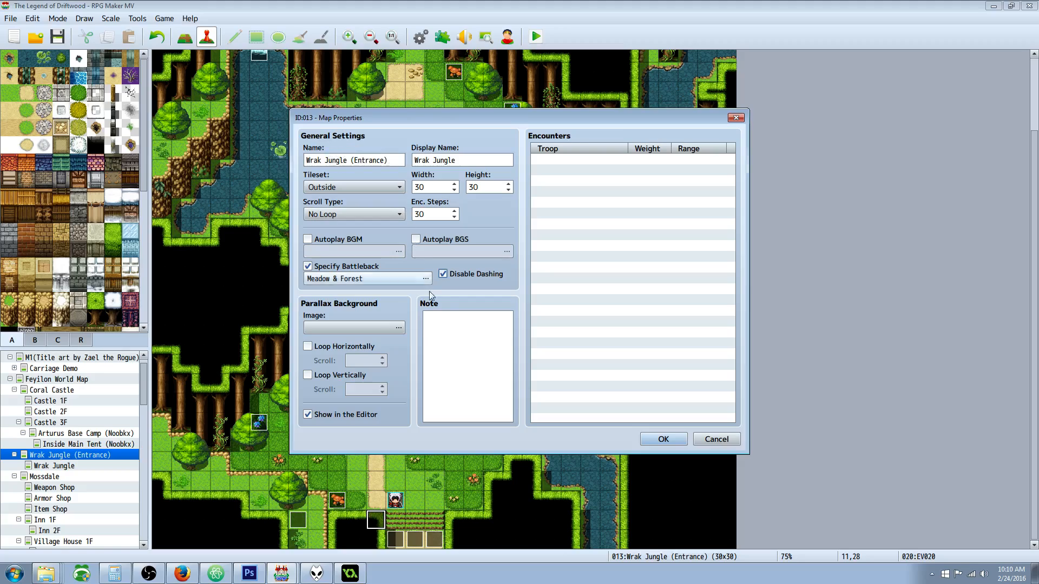
left_click(442, 274)
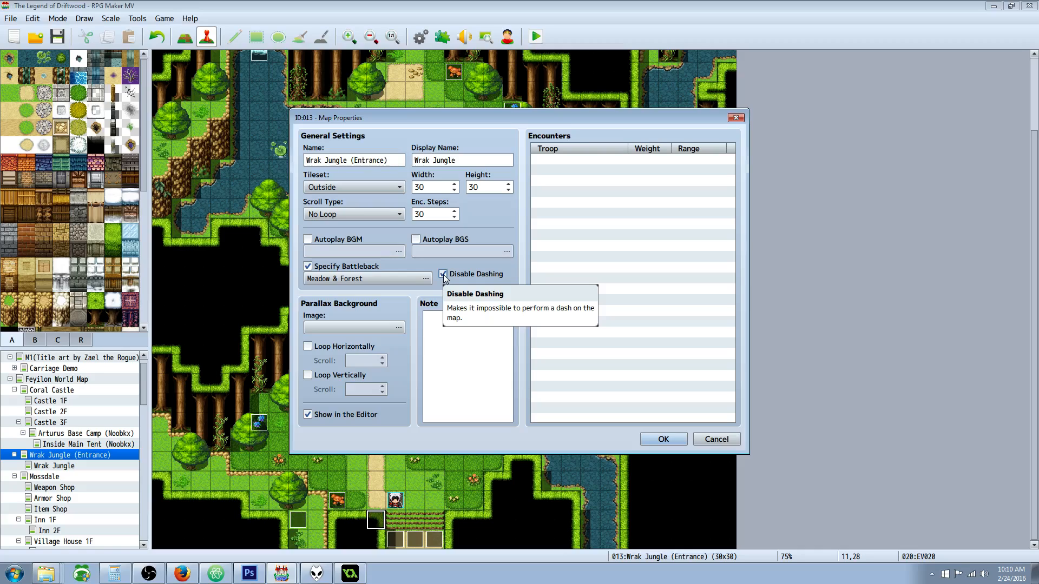
left_click(443, 274)
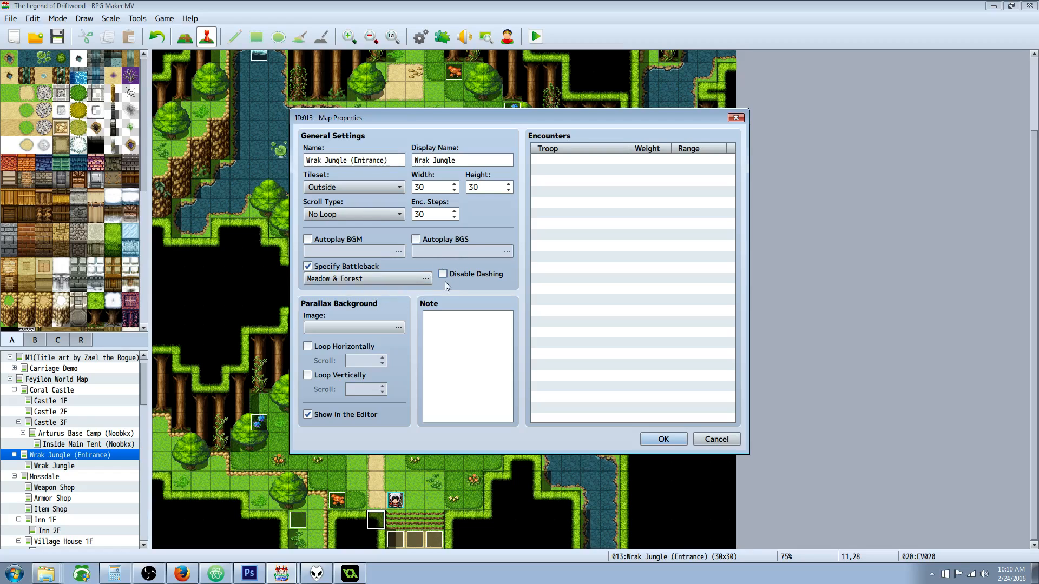
left_click(677, 440)
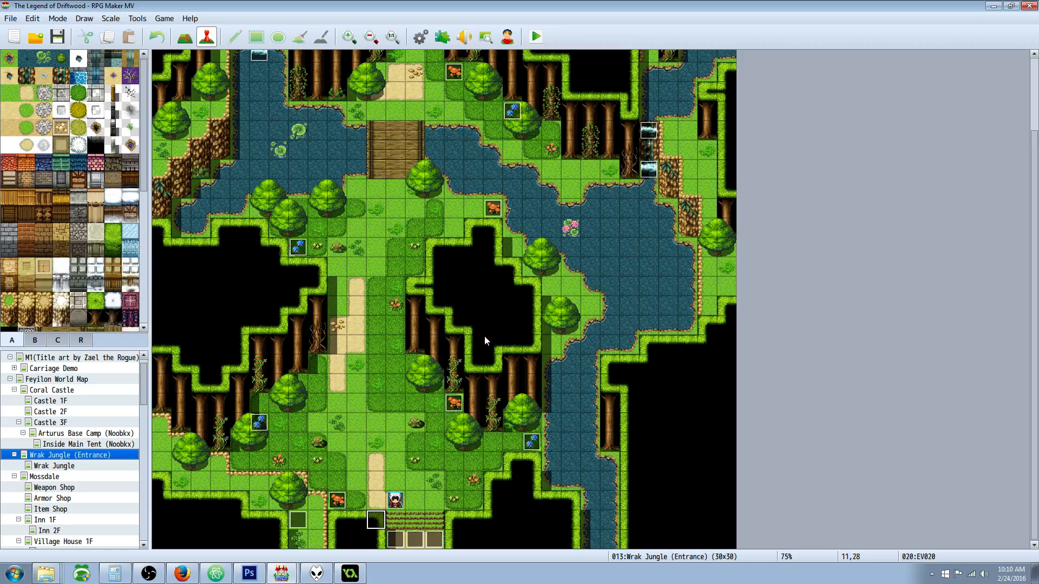
- Open event EV015 near the map's lower edge and review its Play BGS and Erase Event commands and trigger
left_click(306, 517)
left_click_drag(312, 521, 316, 521)
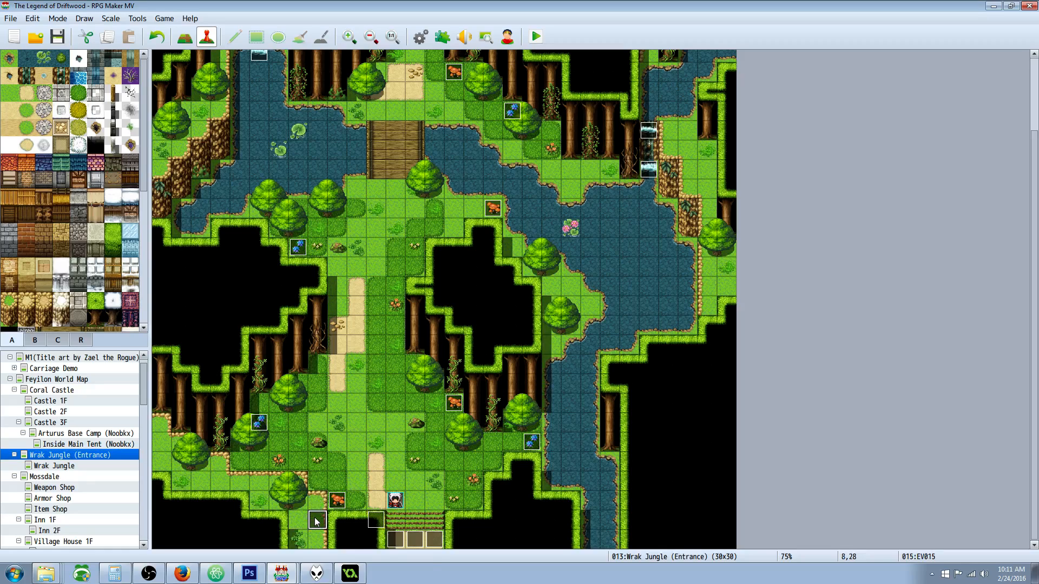
right_click(316, 520)
left_click(339, 474)
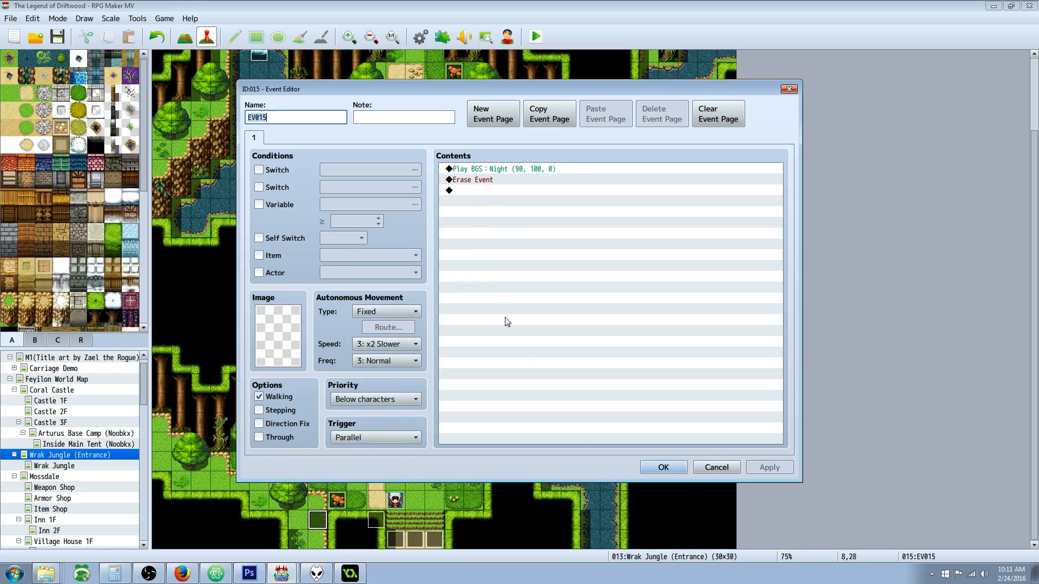
left_click(654, 467)
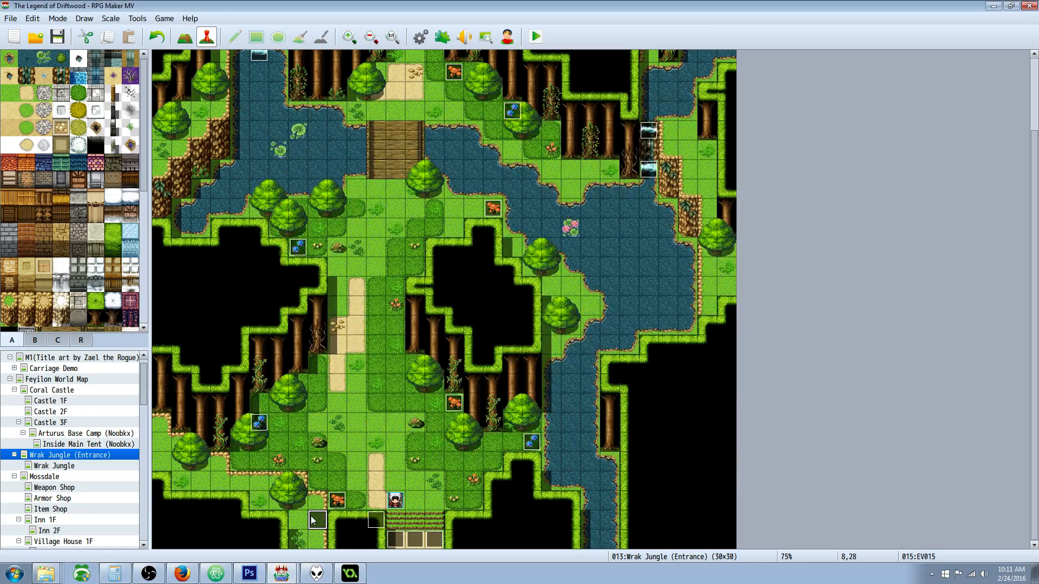
- Open the neighbouring event EV020 and review its Autorun trigger and DisableDashing plugin command
left_click(379, 522)
double_click(379, 521)
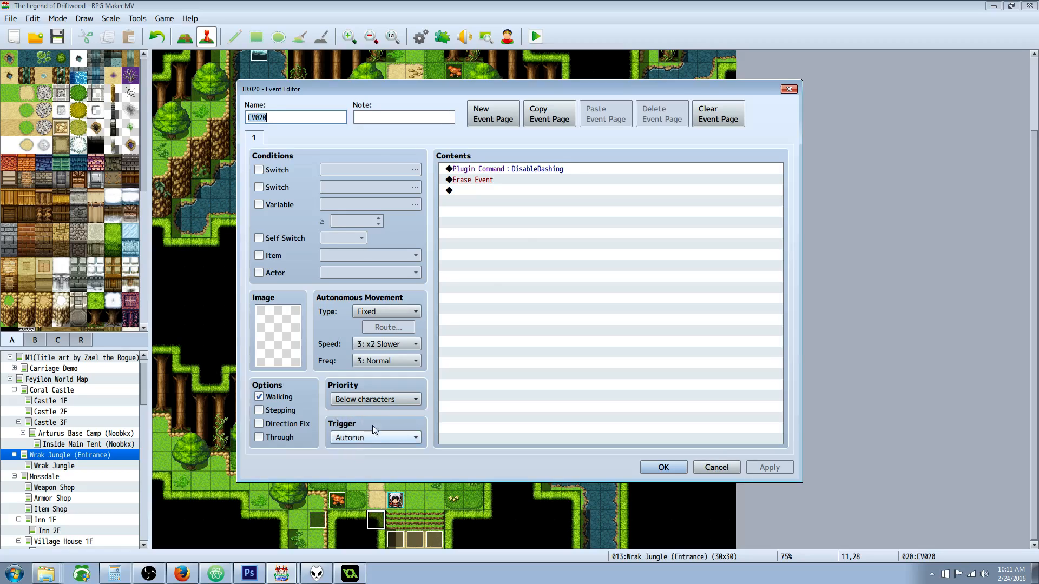
left_click(479, 171)
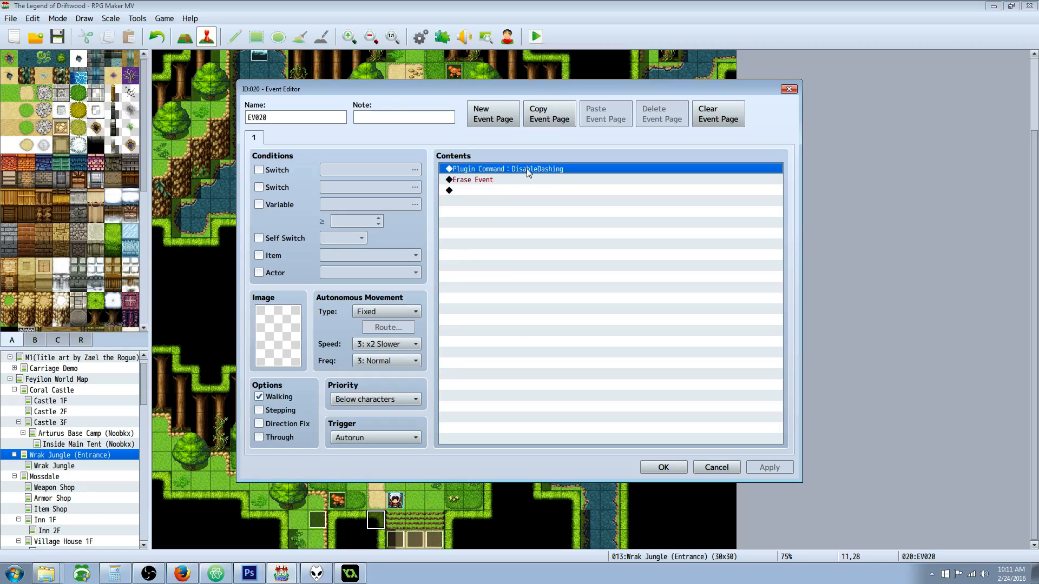
left_click(663, 467)
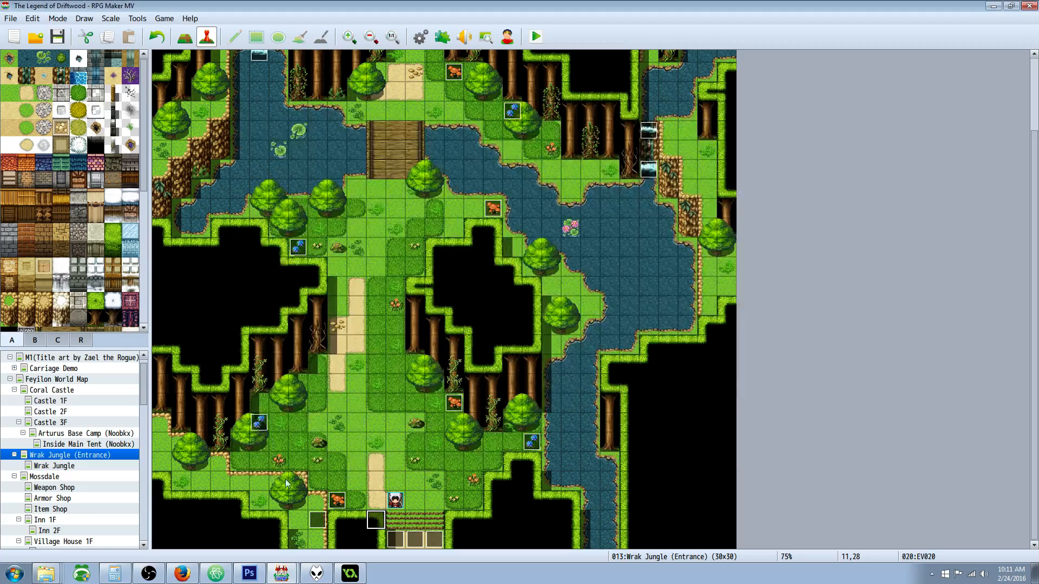
- Check the Disable Dashing option in the Wrak Jungle (Entrance) map properties again
double_click(109, 456)
double_click(109, 454)
right_click(109, 455)
left_click(121, 463)
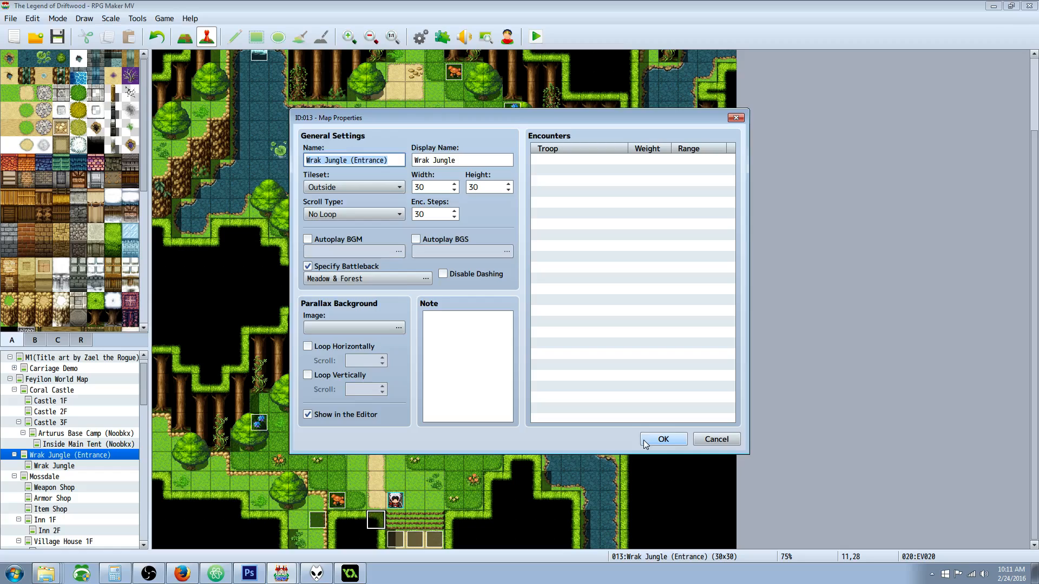
left_click(662, 439)
- Reopen event EV020 and add a Control Self Switch command setting A to ON below Erase Event
right_click(391, 517)
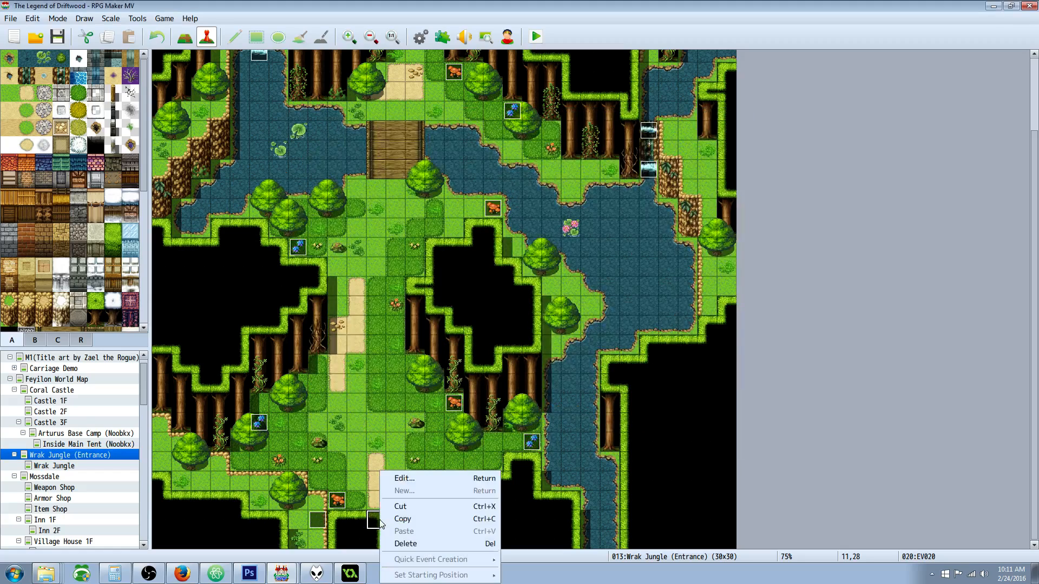
left_click(404, 479)
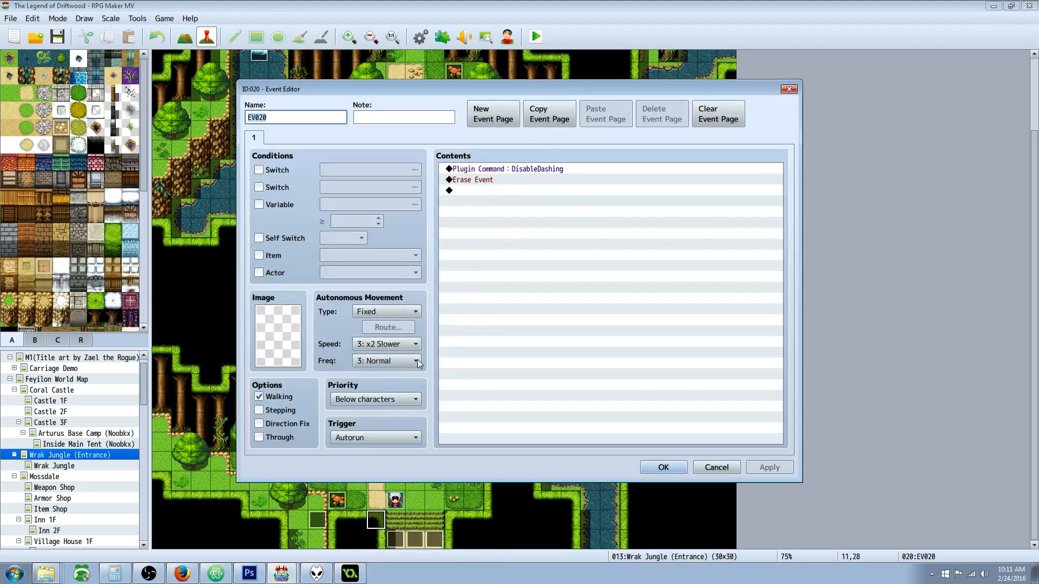
left_click(495, 174)
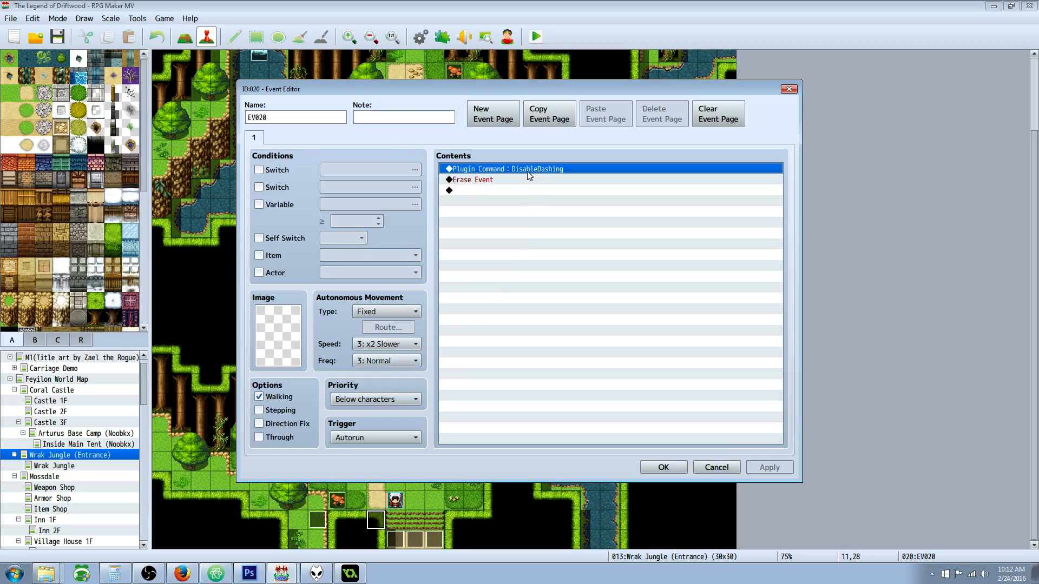
left_click(474, 183)
right_click(476, 189)
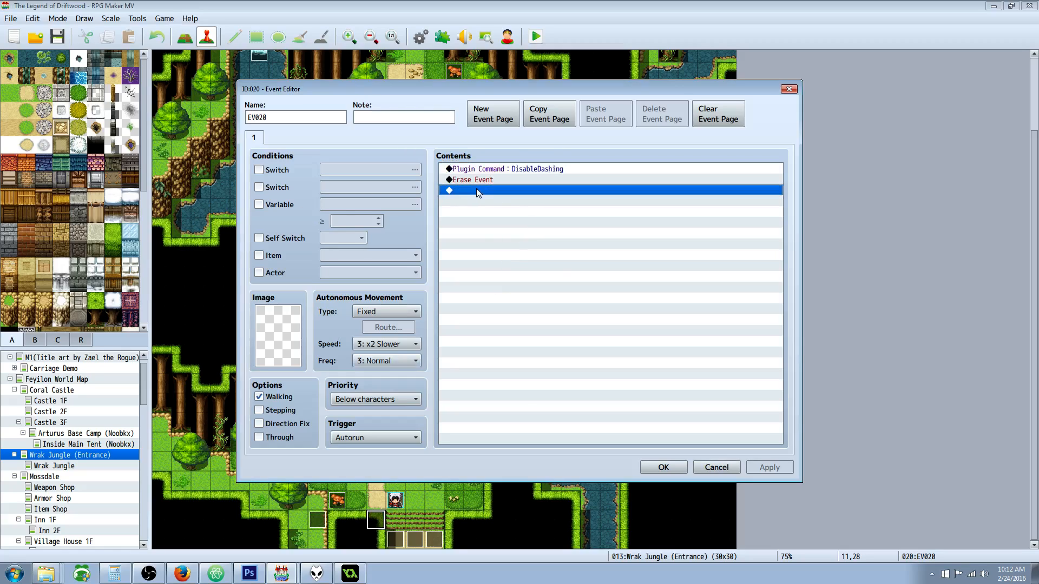
left_click(519, 196)
left_click(483, 141)
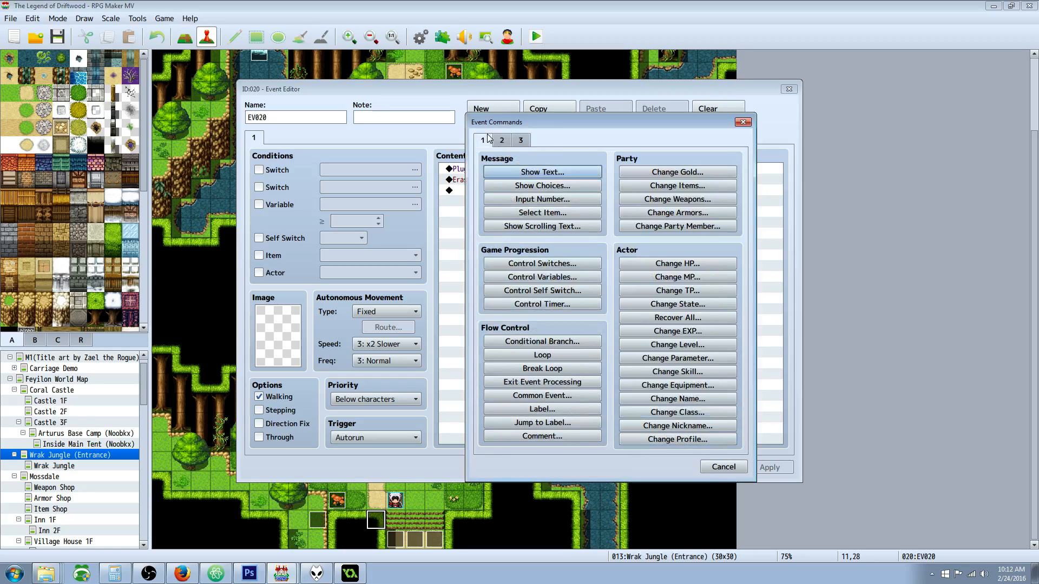
left_click(566, 290)
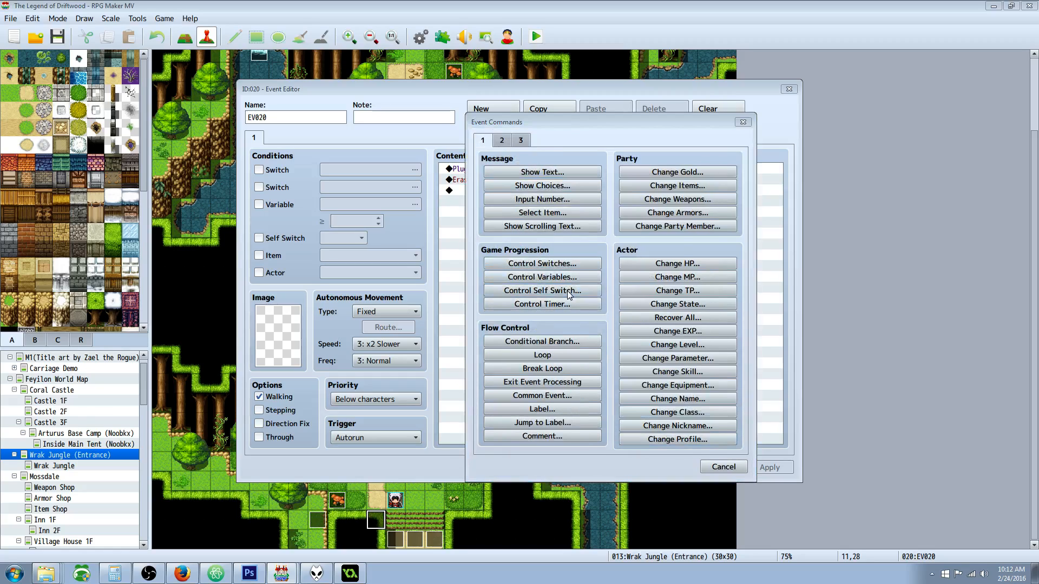
left_click(592, 343)
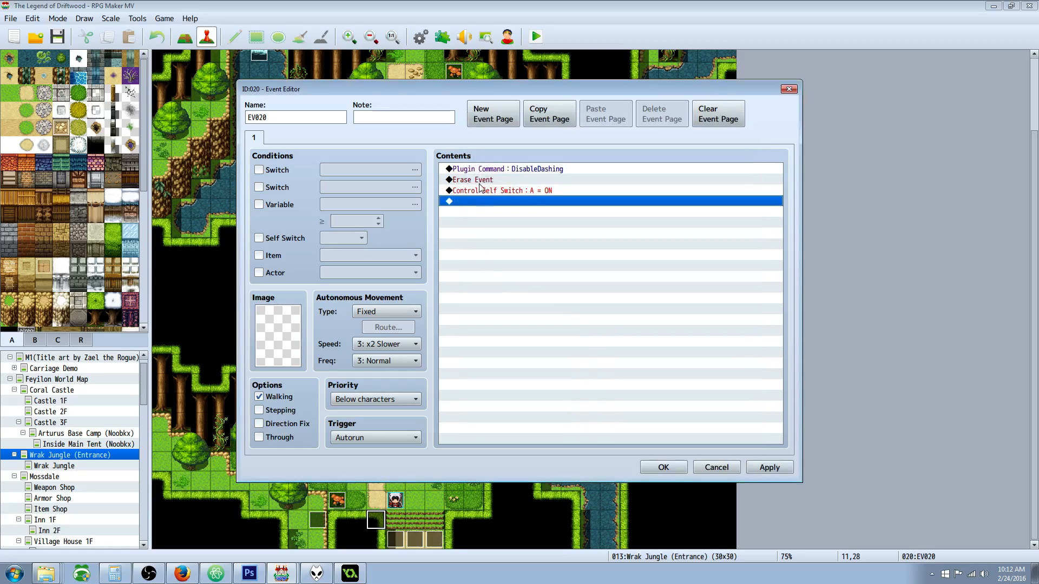
- Add a second page to EV020 with Self Switch A as its condition, and compare it with the first page
left_click(492, 114)
left_click(284, 238)
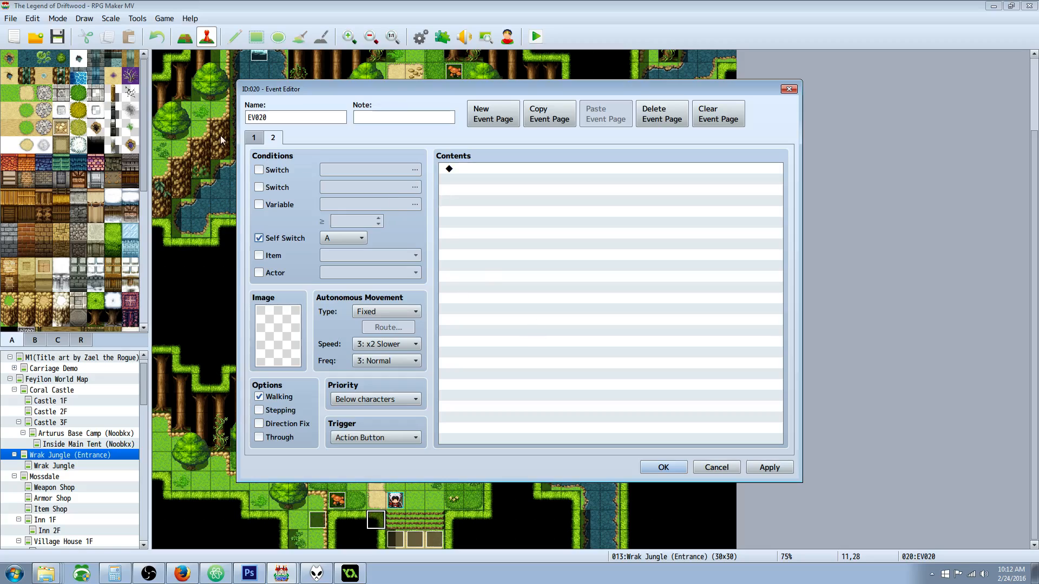
left_click(254, 139)
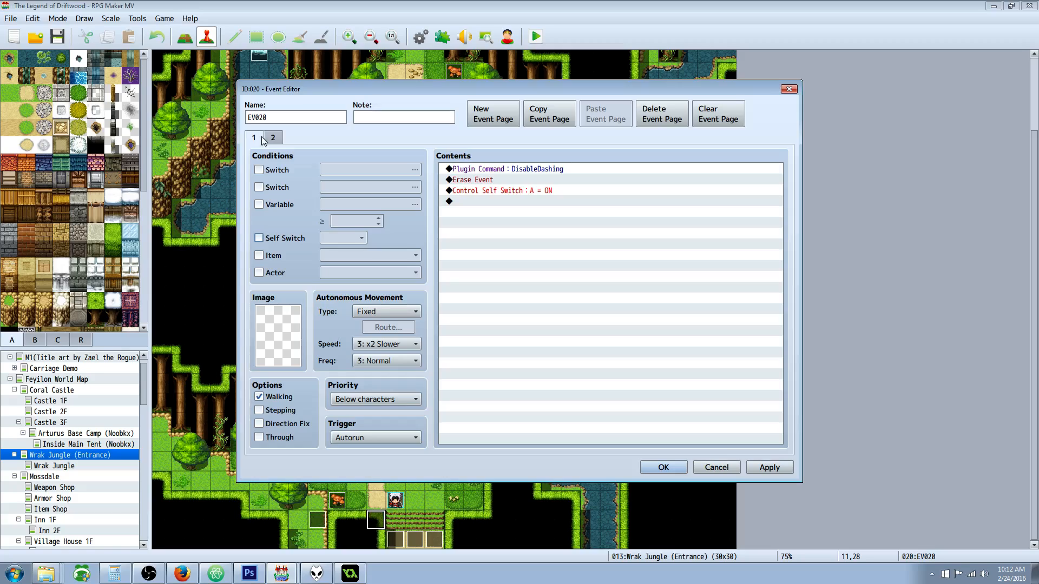
left_click(273, 138)
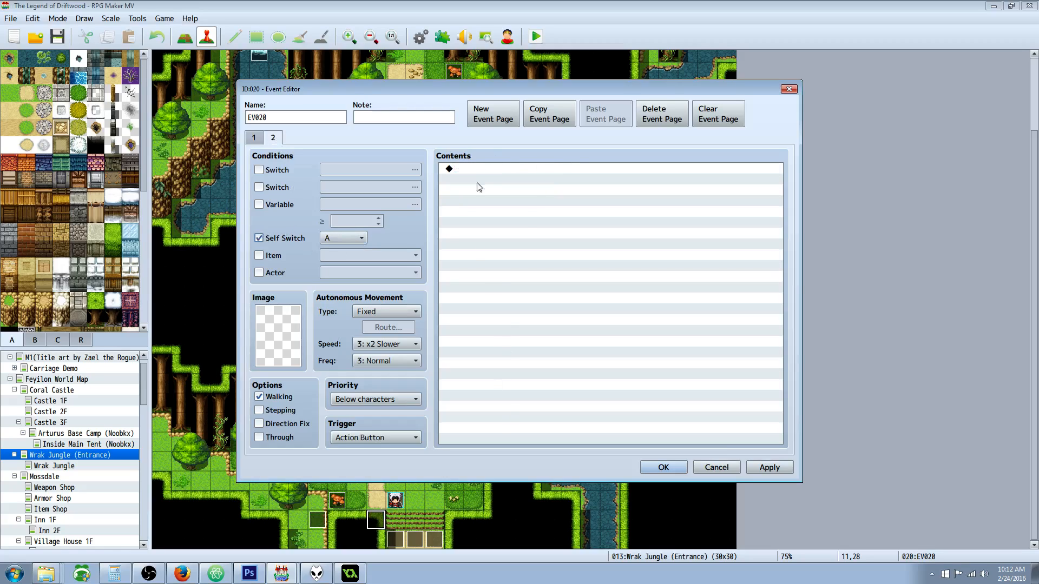
left_click(254, 142)
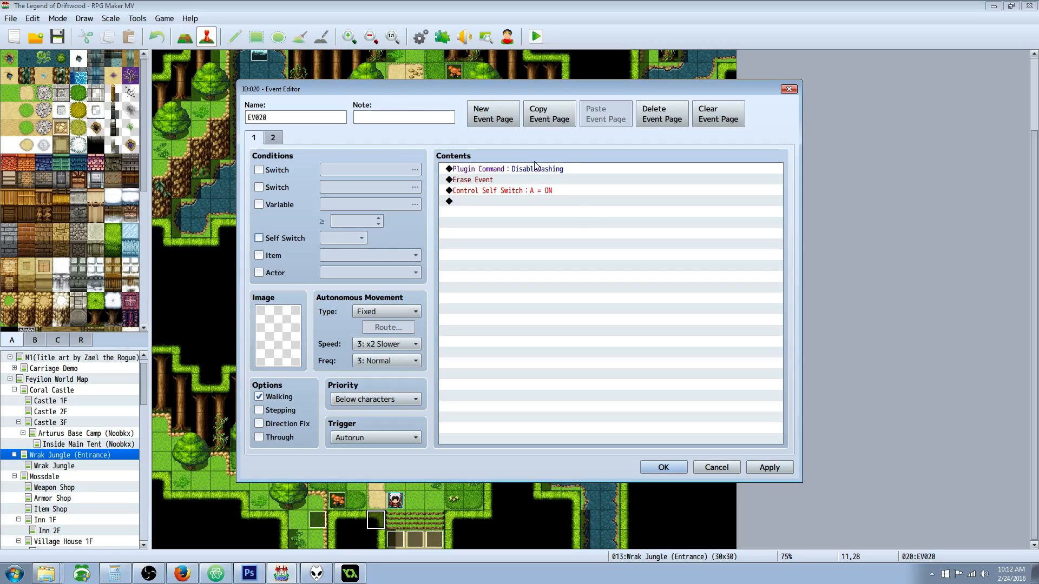
- Cut the Erase Event command from the first page of EV020
left_click(485, 181)
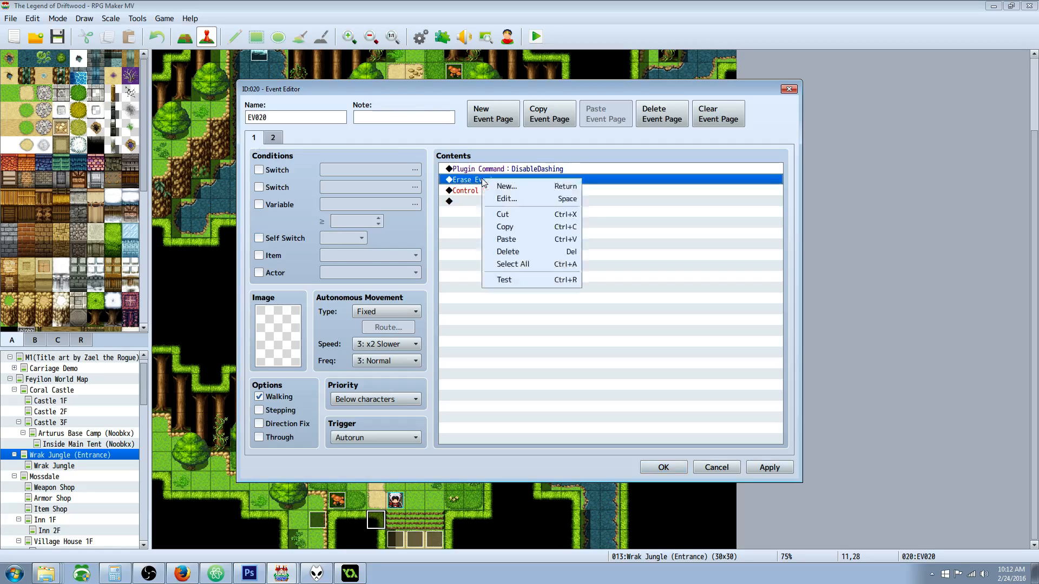
left_click(503, 214)
key("Down")
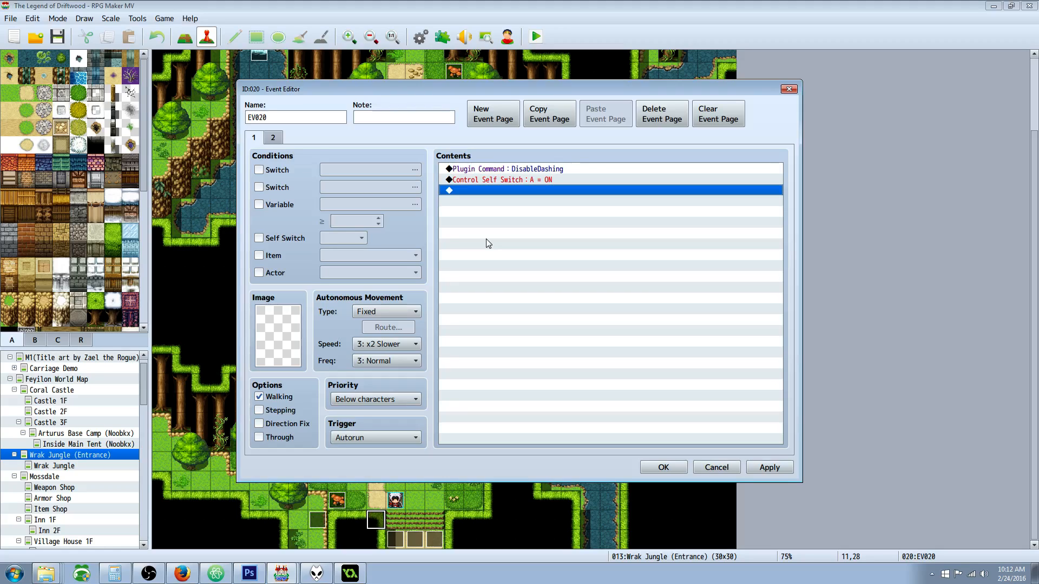
- Delete the Control Self Switch command from EV020's first page and remove the event's second page
left_click(485, 182)
key("Delete")
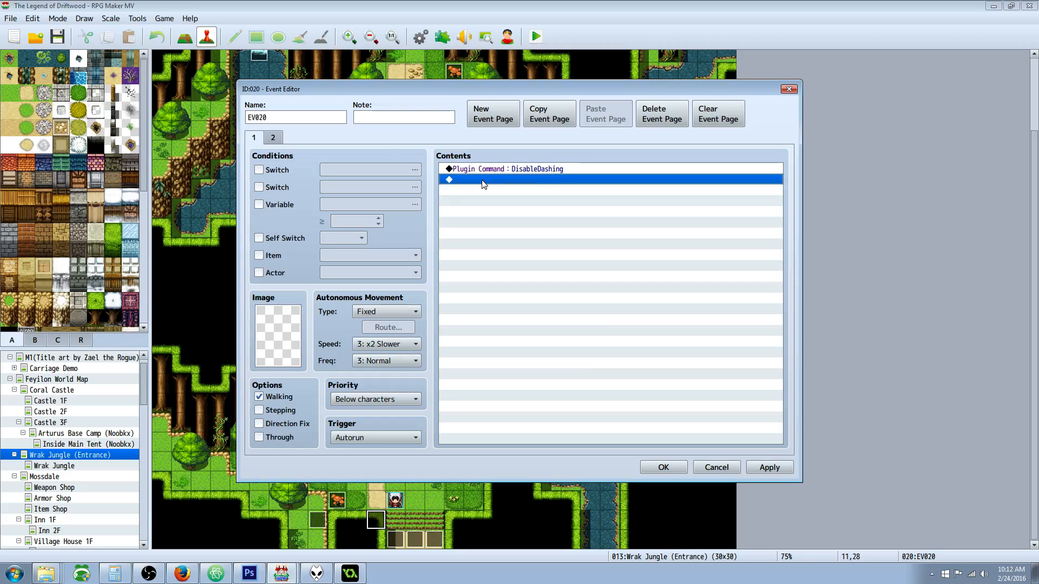
left_click(273, 138)
left_click(661, 113)
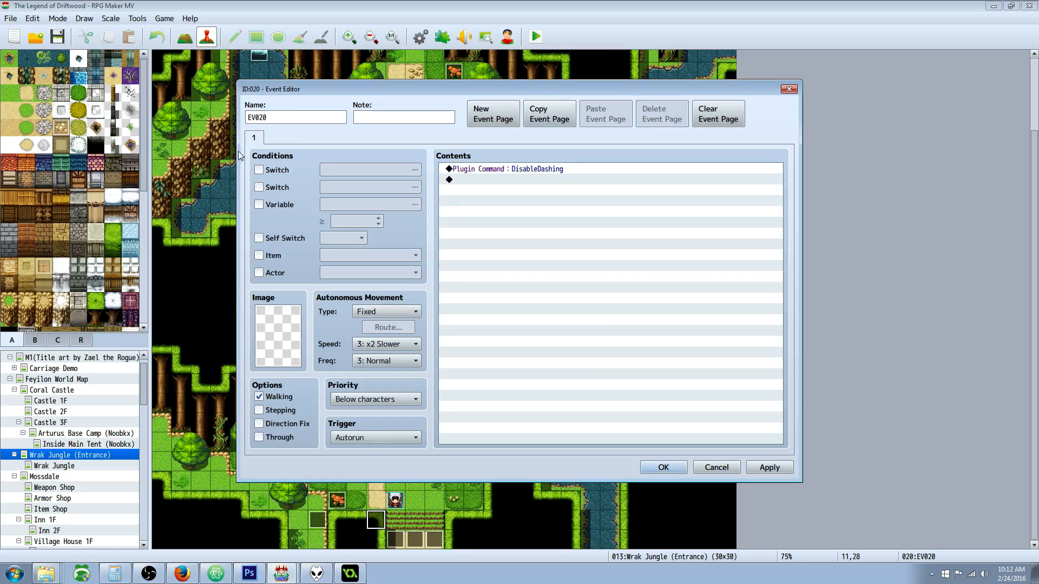
- Paste the Erase Event command back below DisableDashing in EV020 and accept the event
right_click(507, 179)
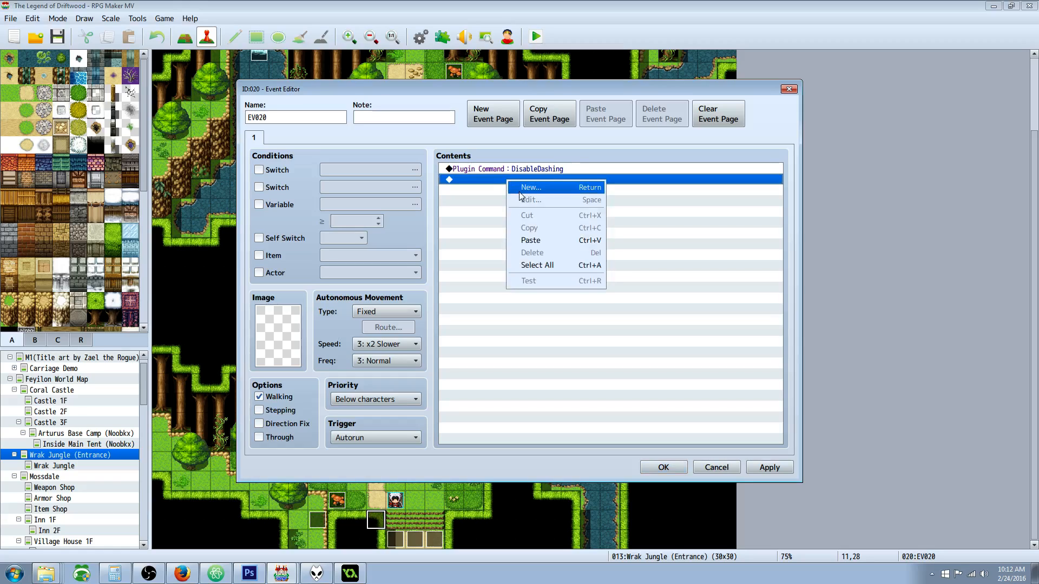
left_click(520, 189)
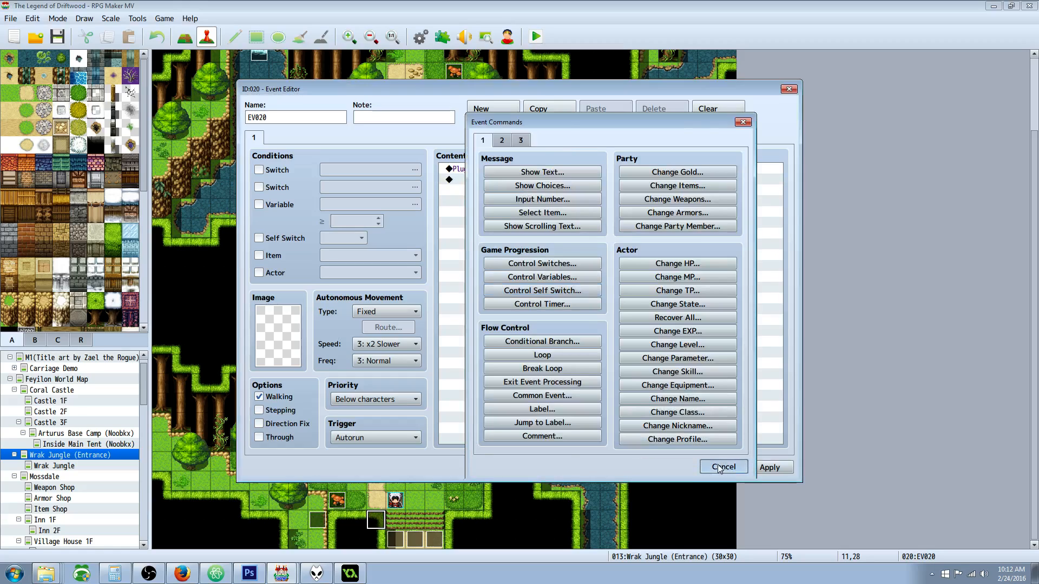
left_click(718, 466)
right_click(481, 183)
left_click(508, 242)
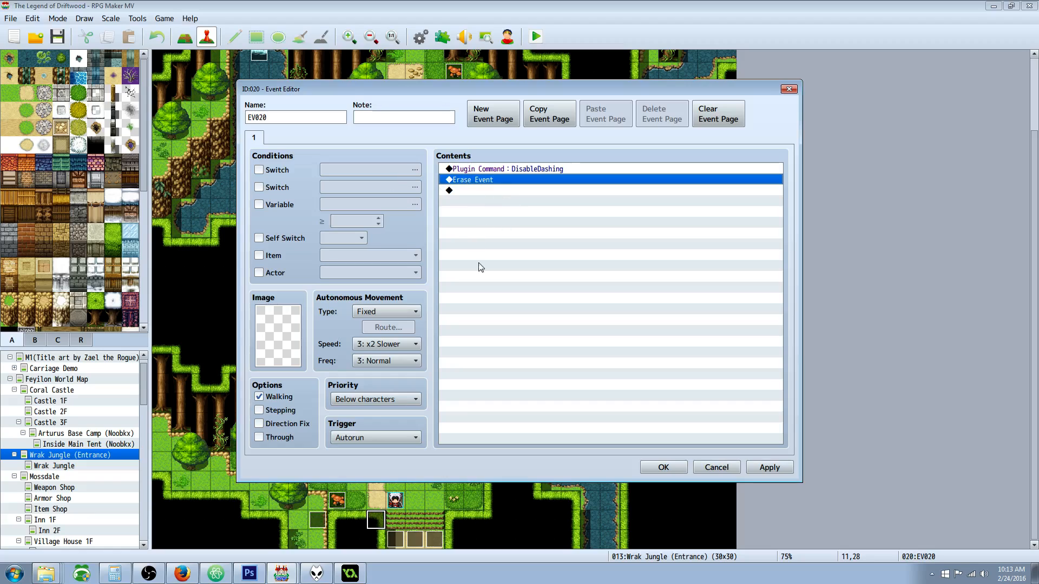
left_click(668, 473)
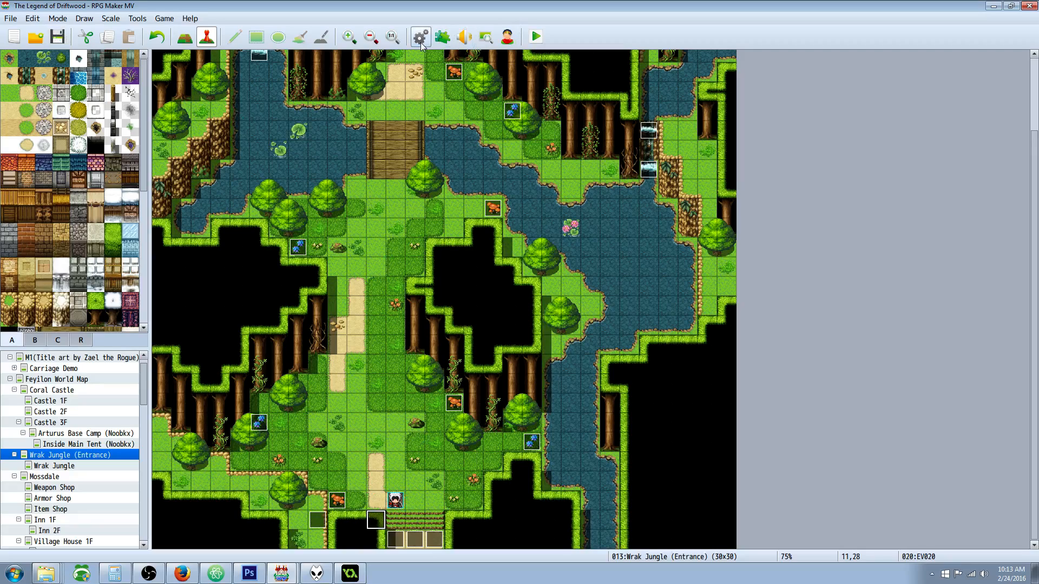
- Set the TDDP_ManageDashing plugin's status to ON and accept the plugin list
left_click(442, 36)
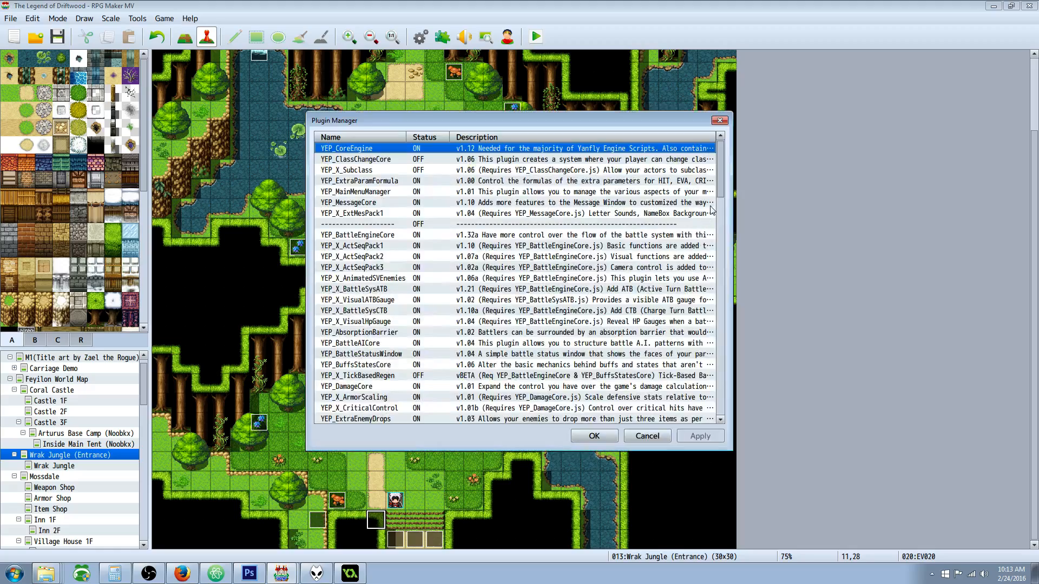
scroll(725, 347, "down", 10)
double_click(362, 409)
left_click(513, 335)
left_click(560, 397)
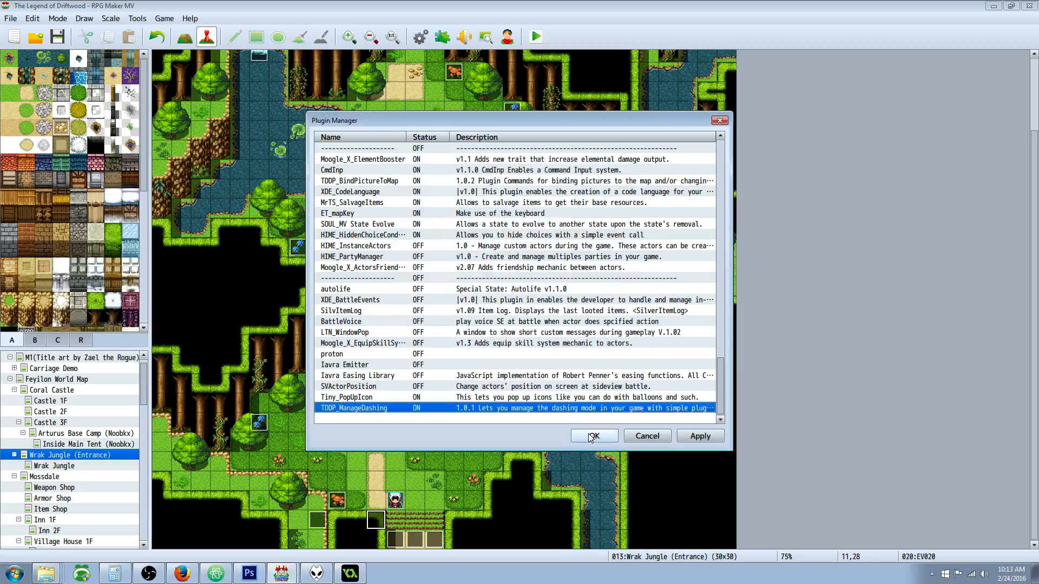
left_click(594, 436)
- Launch a playtest of the game
left_click(536, 37)
left_click(474, 314)
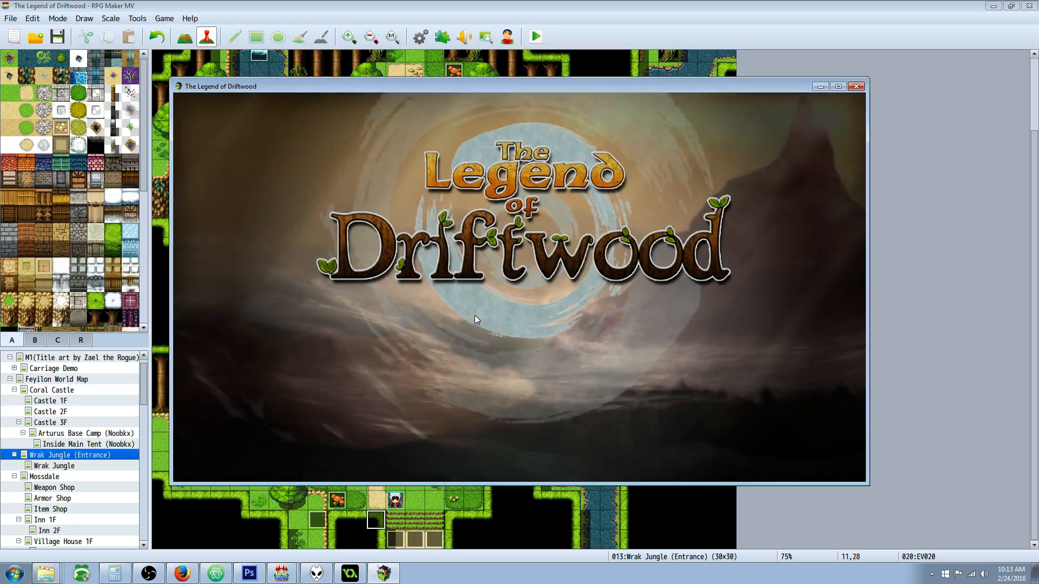
key("Up")
key("Up")
key("Return")
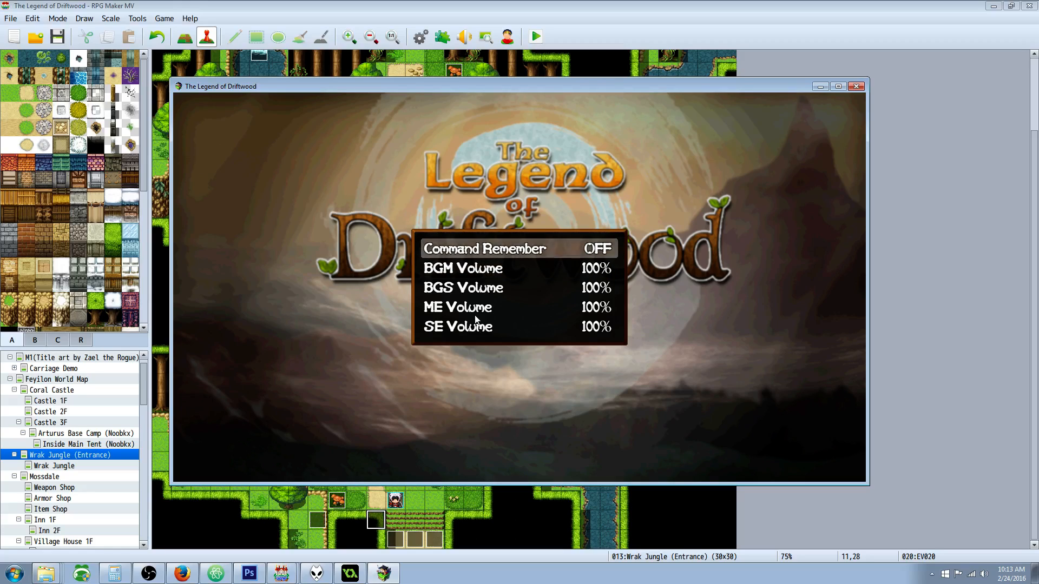
key("Down")
key("Up")
key("Down")
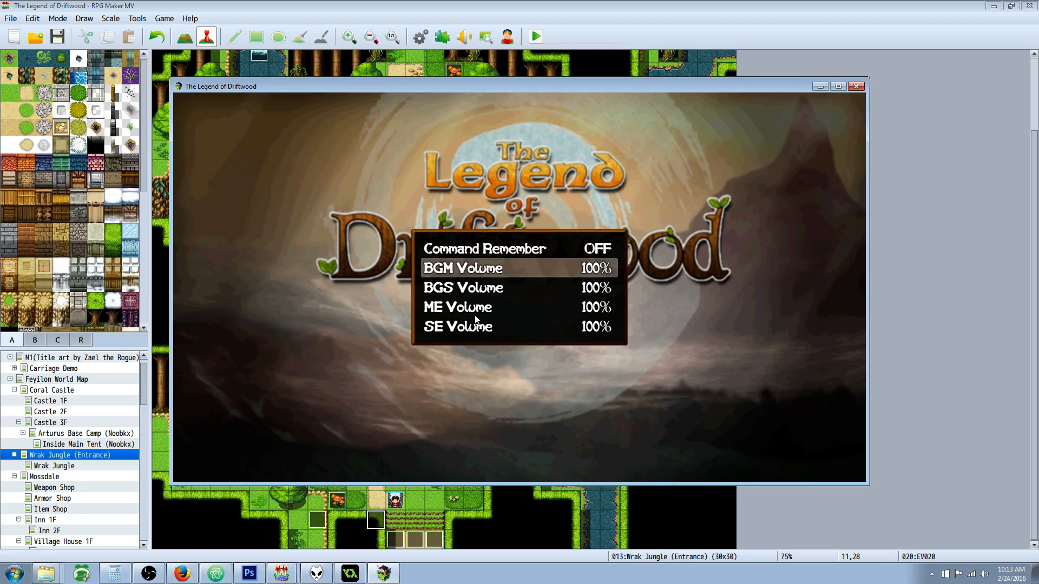
key("Escape")
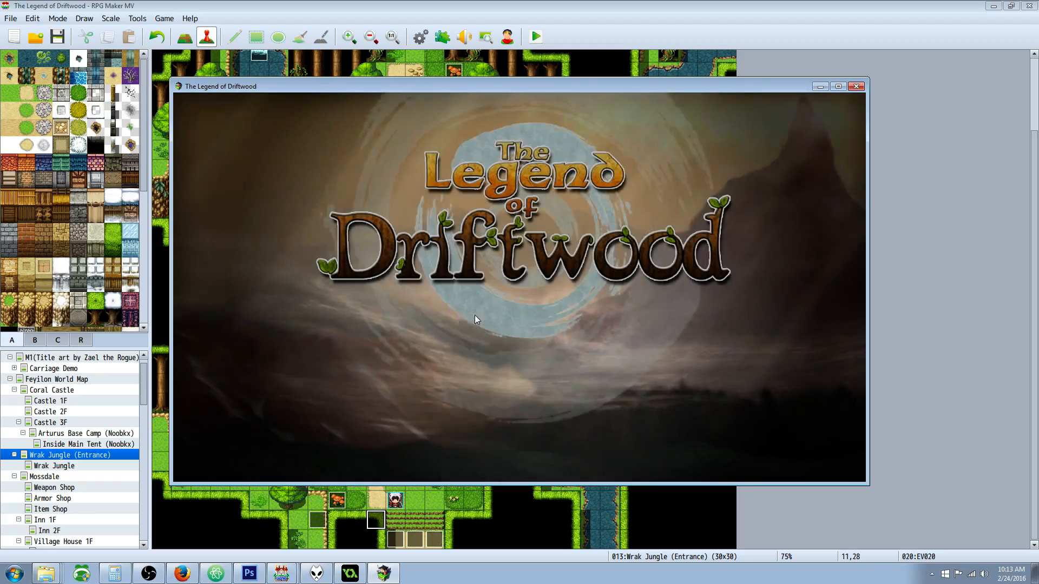
- Start the game from the title screen so the hero appears on the Wrak Jungle entrance map
key("Up")
key("Up")
key("Up")
key("Return")
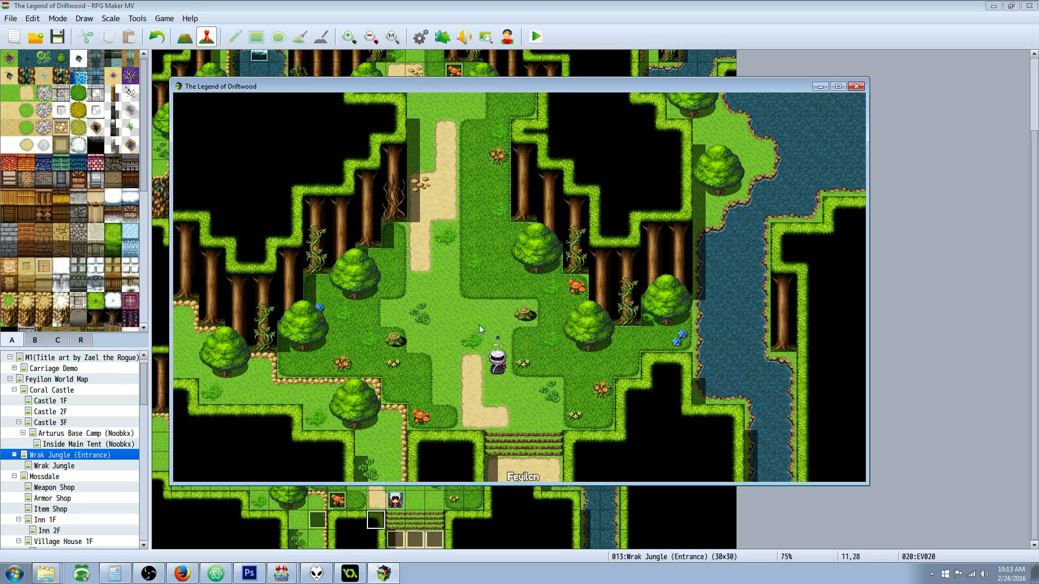
- Dash the hero around the jungle clearing in all directions and check his MP on the party menu screen
key("Up")
key("Left")
key("Right")
key("Left")
key("Right")
key("Up")
key("Down")
key("Right")
key("Left")
key("Down")
key("Right")
key("Up")
key("Up")
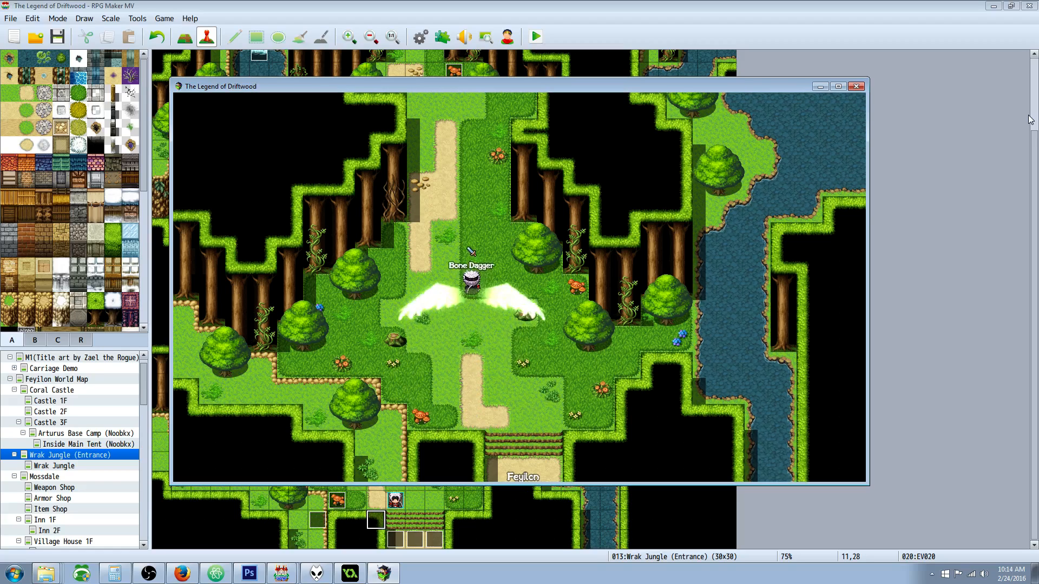
key("Up")
key("Down")
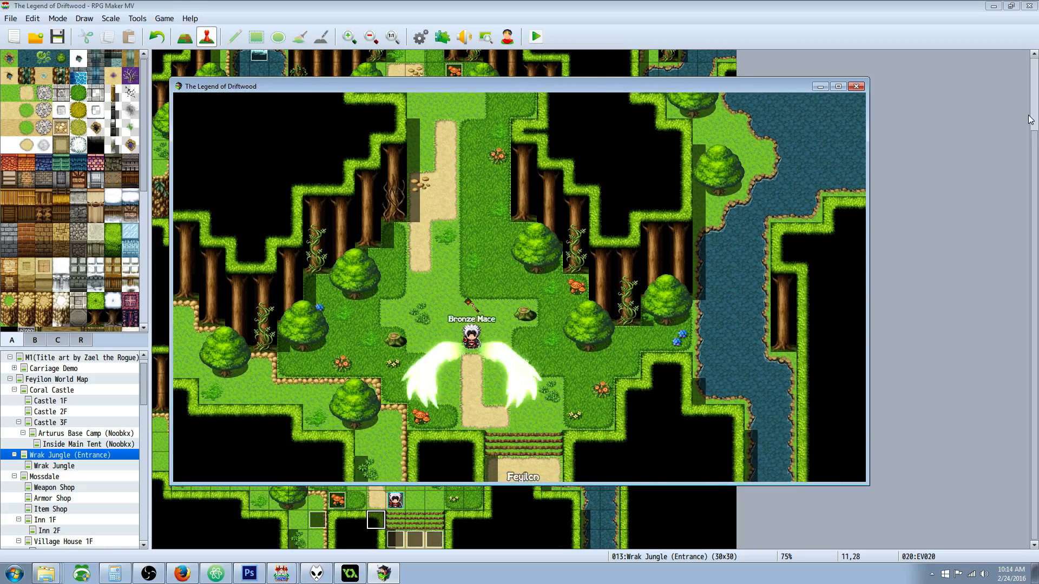
key("Escape")
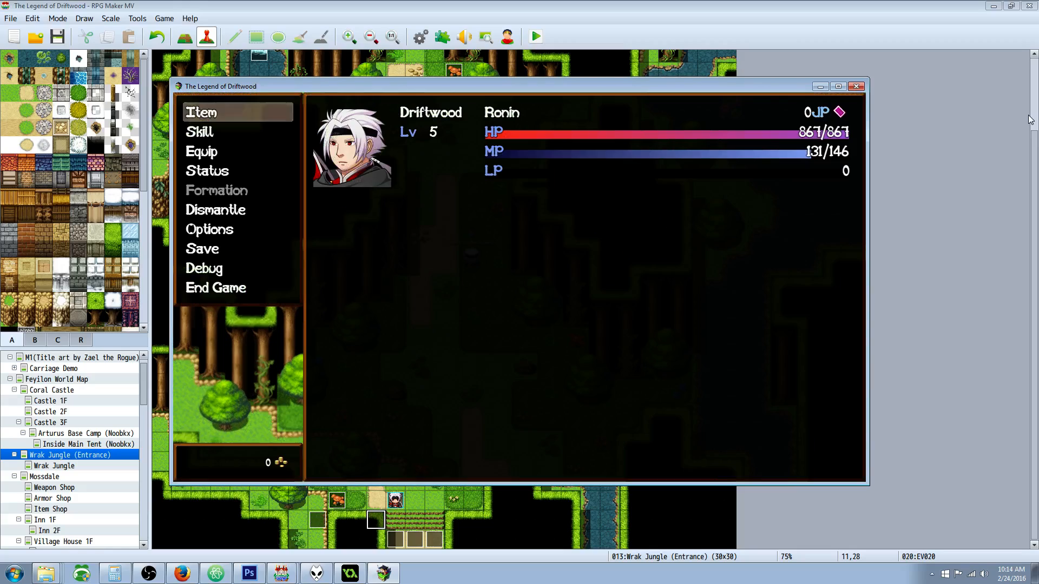
key("Escape")
- Dash the hero up the path towards the wooden bridge and back, briefly opening the party menu
key("Up")
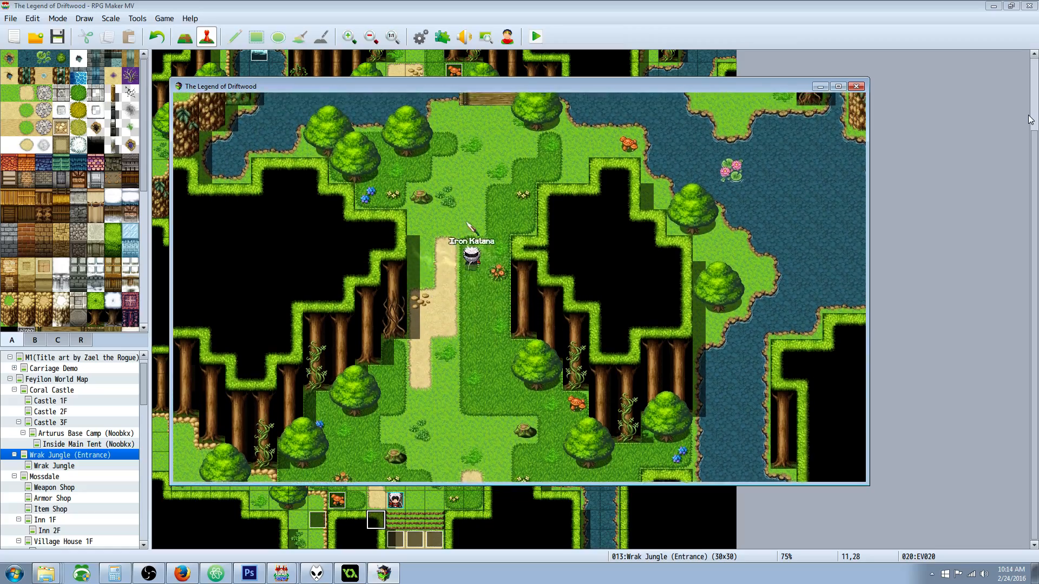
key("Up")
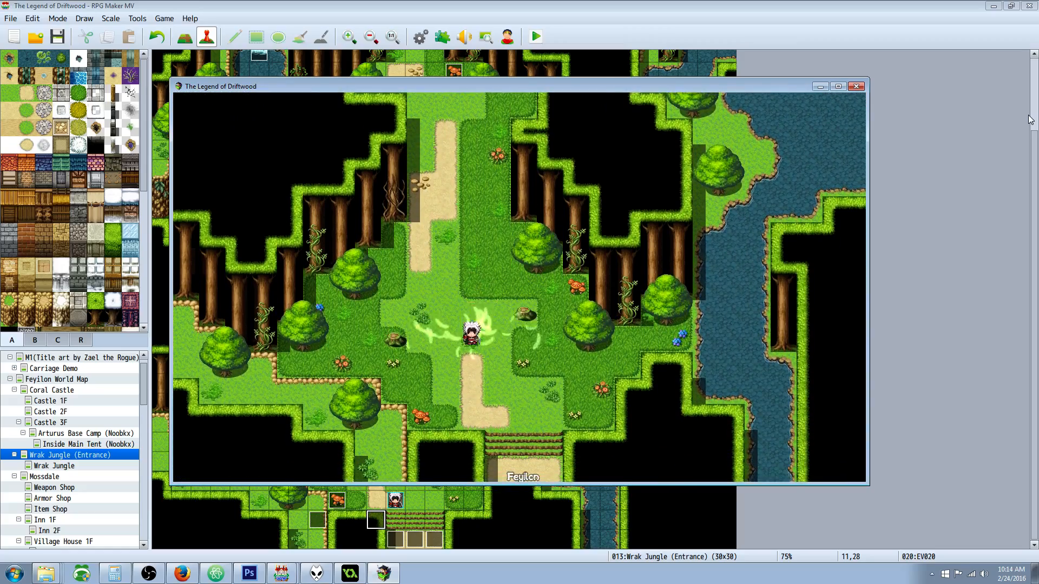
key("Up")
key("Down")
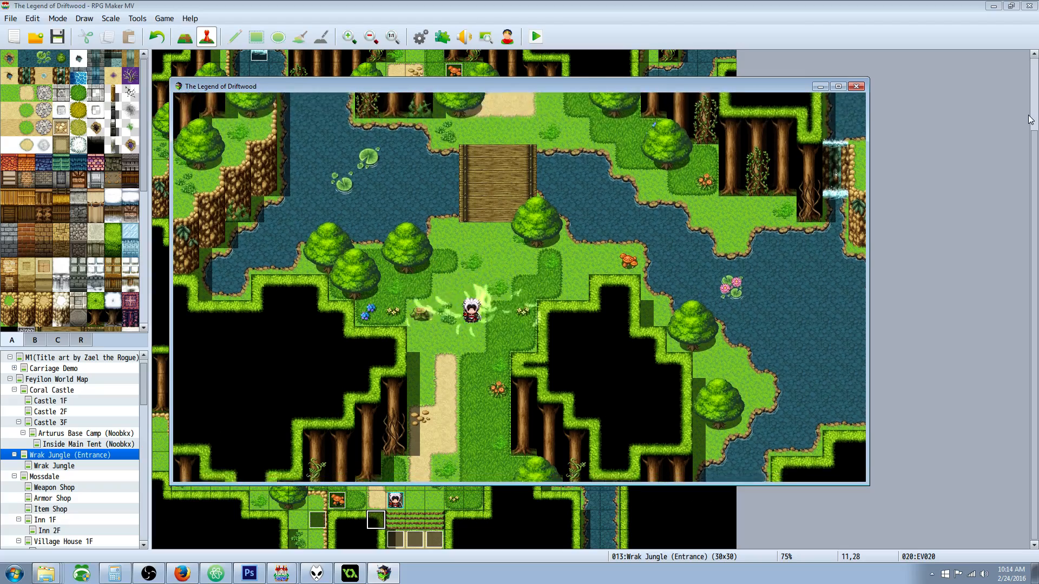
key("Down")
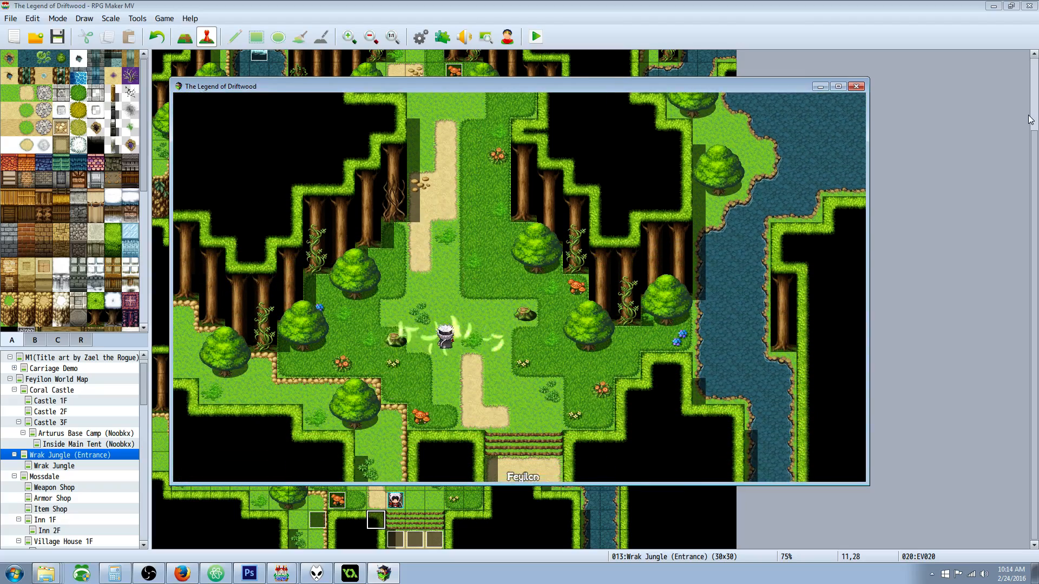
key("Escape")
key("Escape")
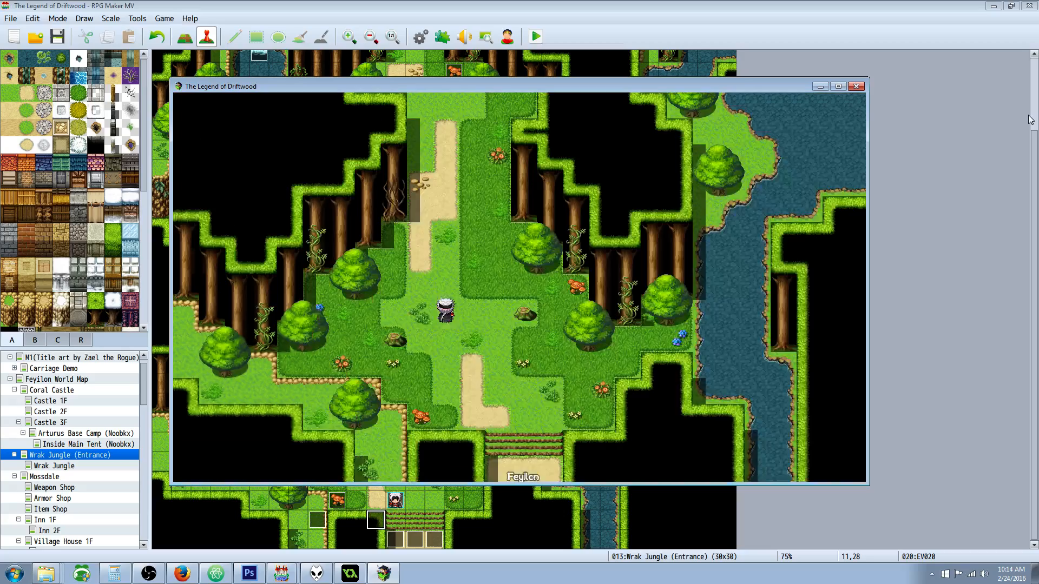
- Move the hero up and down the path several more times, then examine his remaining MP in the party menu
key("Up")
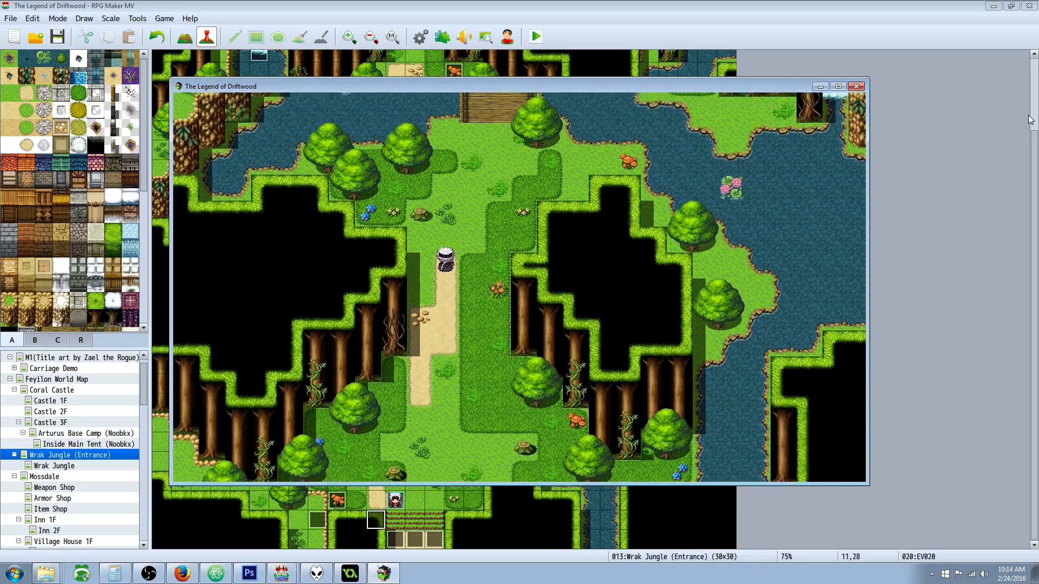
key("Down")
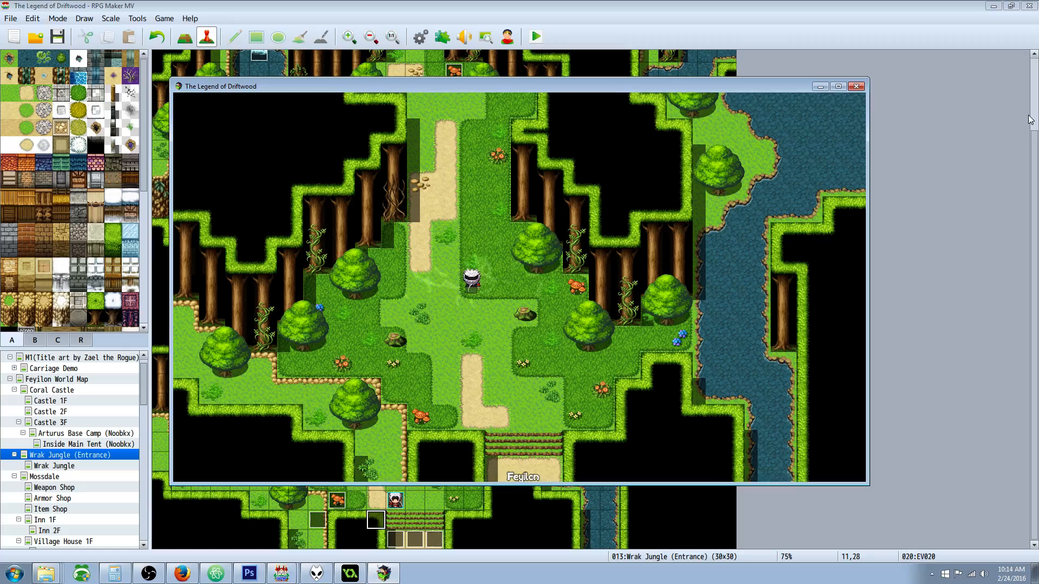
key("Up")
key("Down")
key("Down")
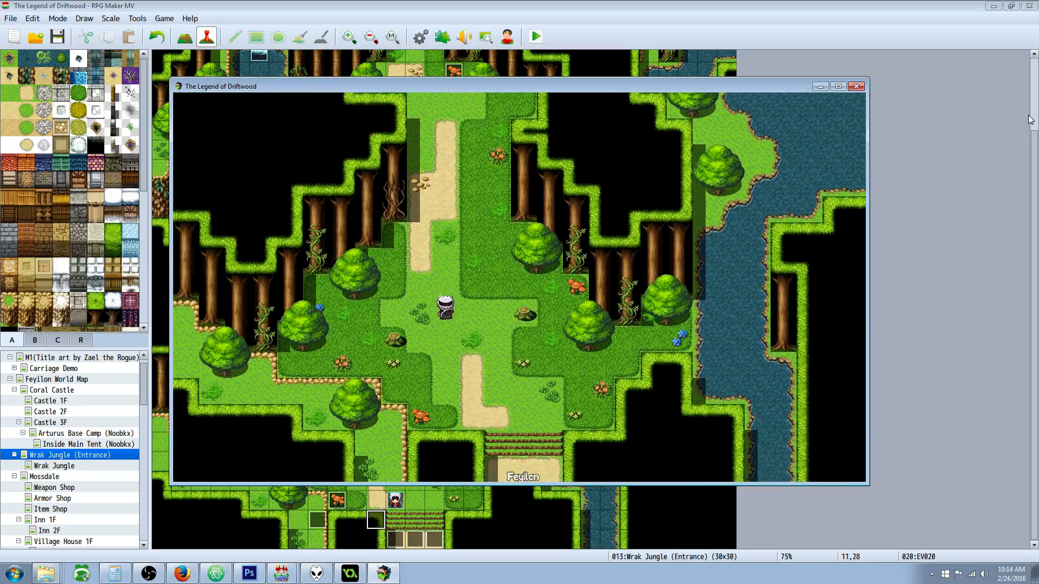
key("Escape")
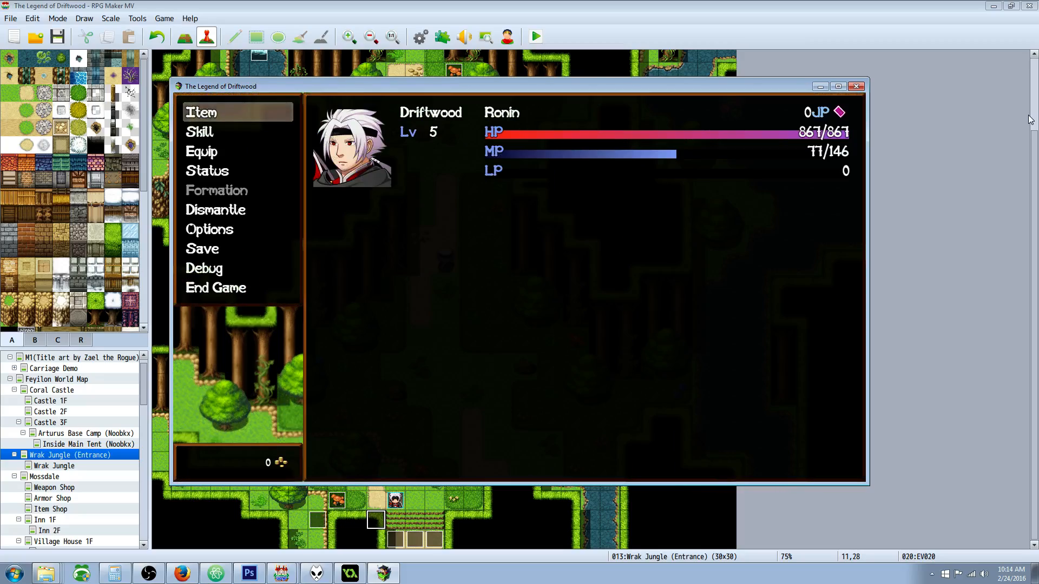
key("Escape")
- Run the hero repeatedly between the clearing and the bridge to drain more MP, then inspect the MP gauge
key("Up")
key("Right")
key("Down")
key("Down")
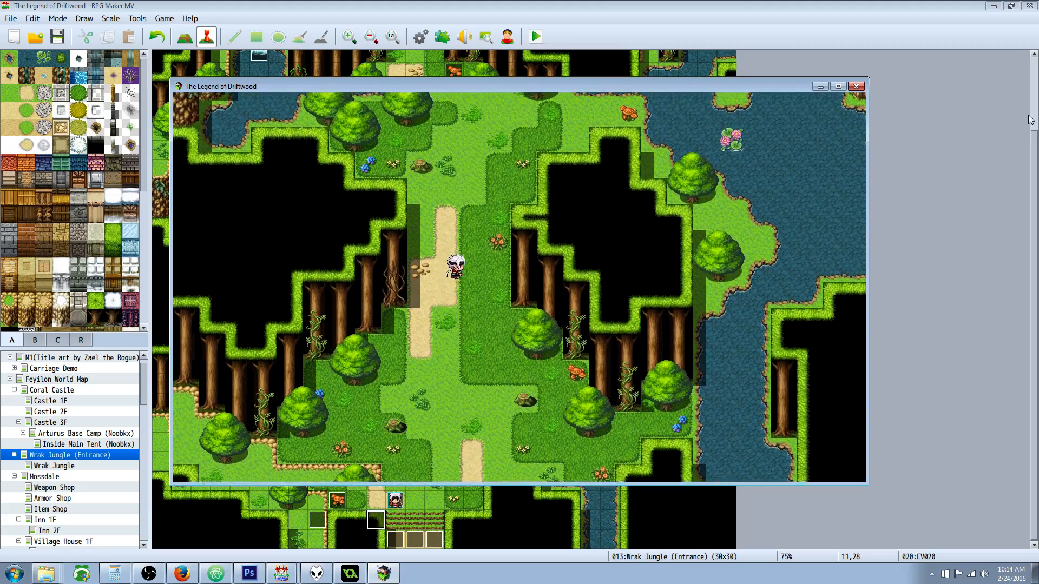
key("Up")
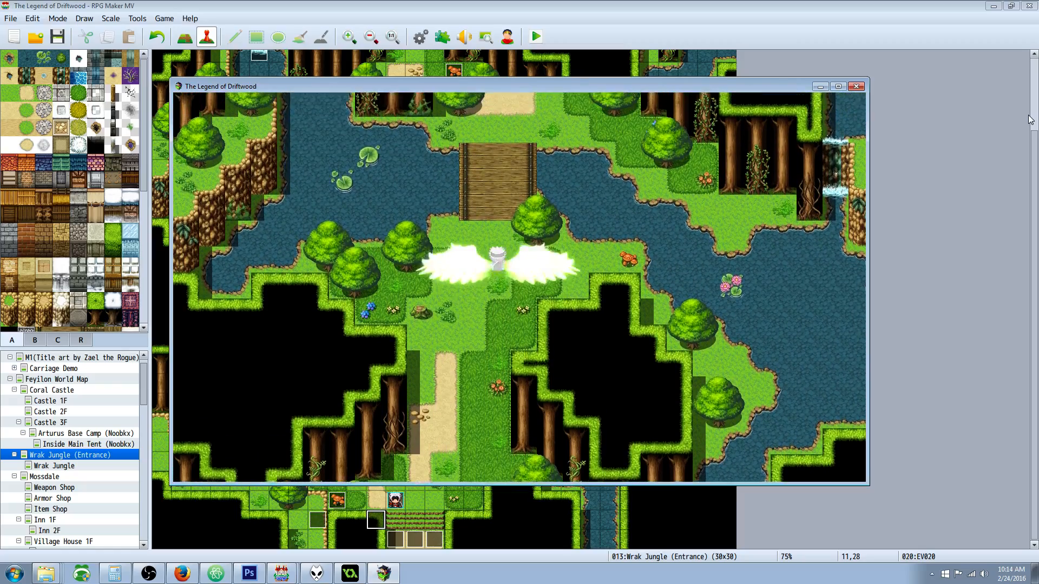
key("Down")
key("Left")
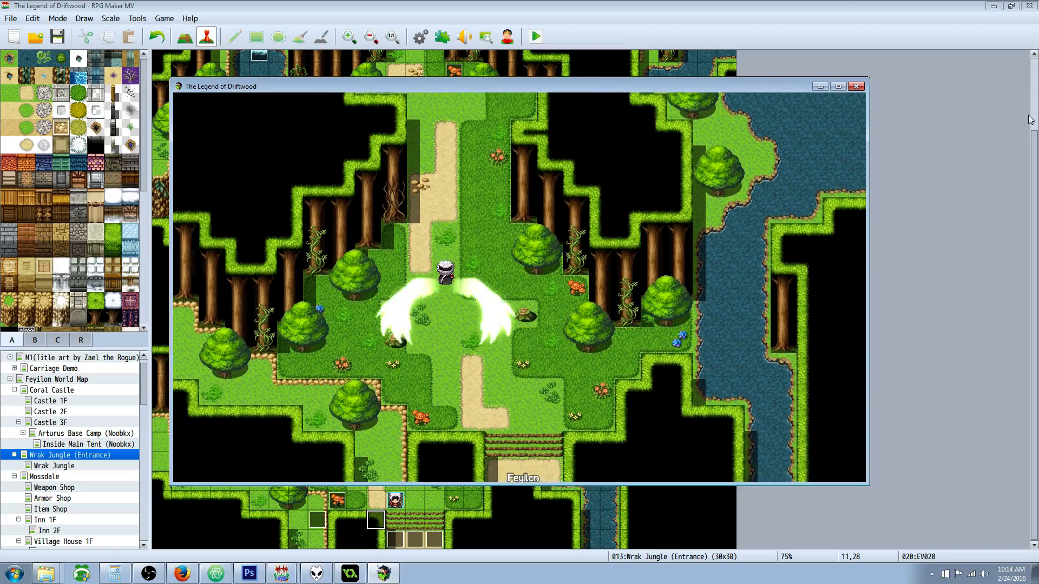
key("Right")
key("Up")
key("Left")
key("Down")
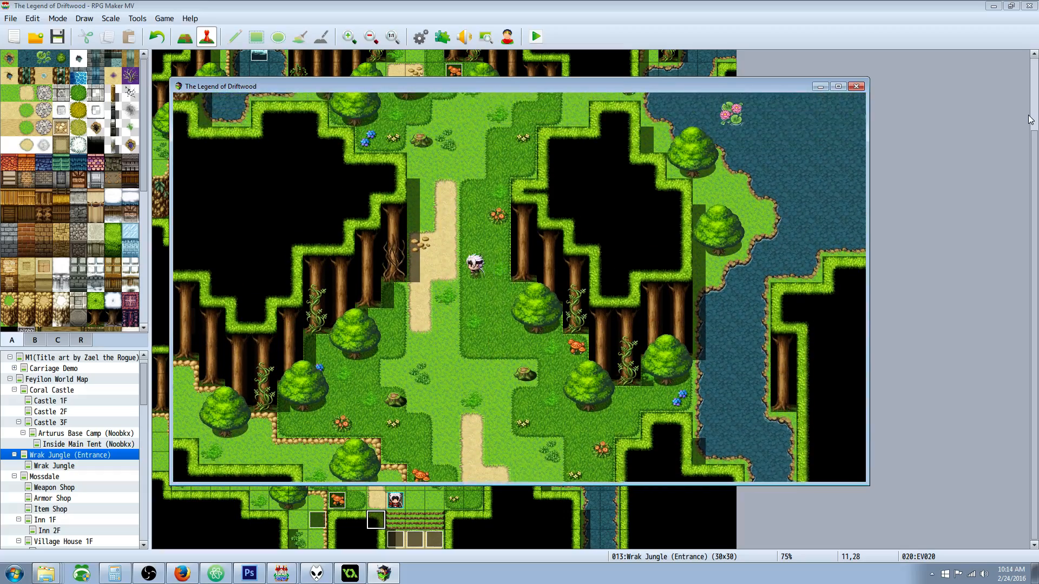
key("Up")
key("Escape")
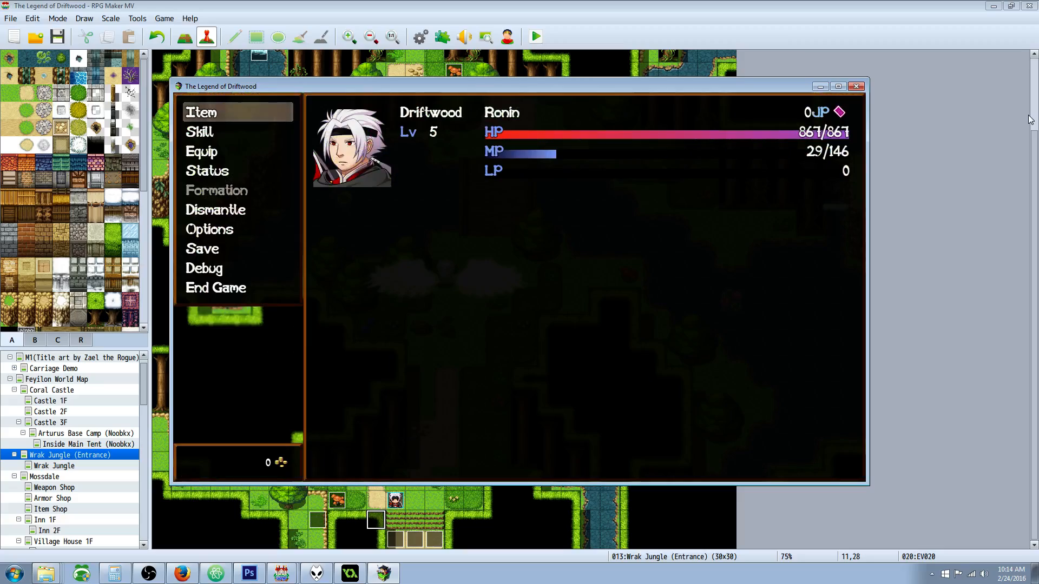
key("Escape")
- Dash one more round trip between the bridge and the stairs and recheck the hero's MP
key("Down")
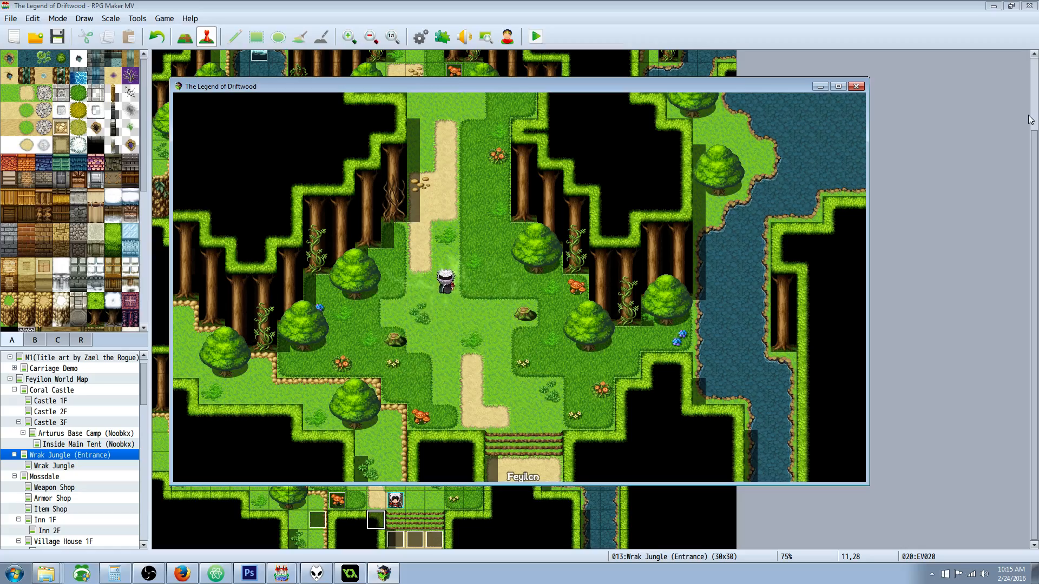
key("Up")
key("Right")
key("Down")
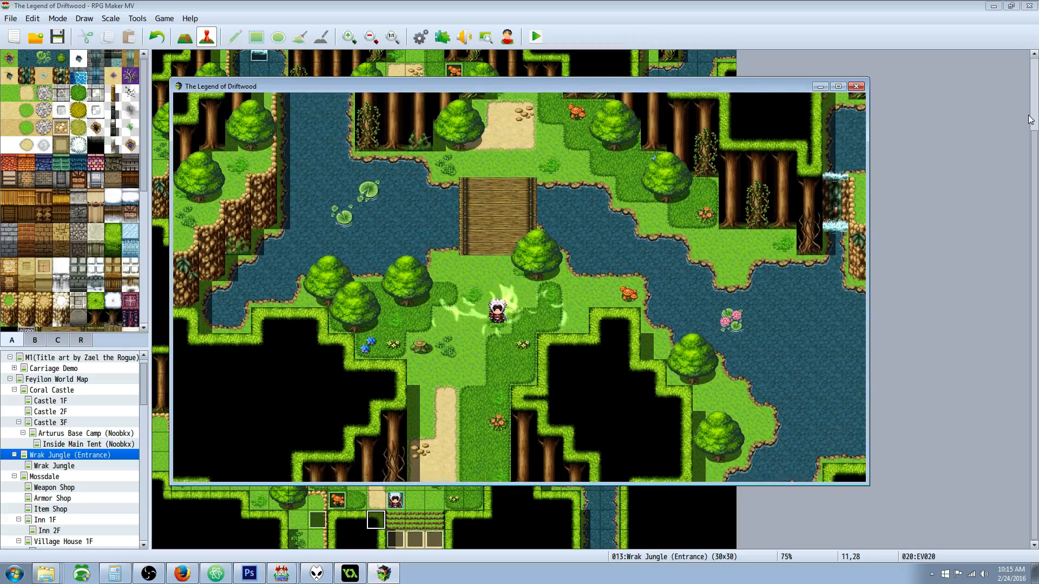
key("Down")
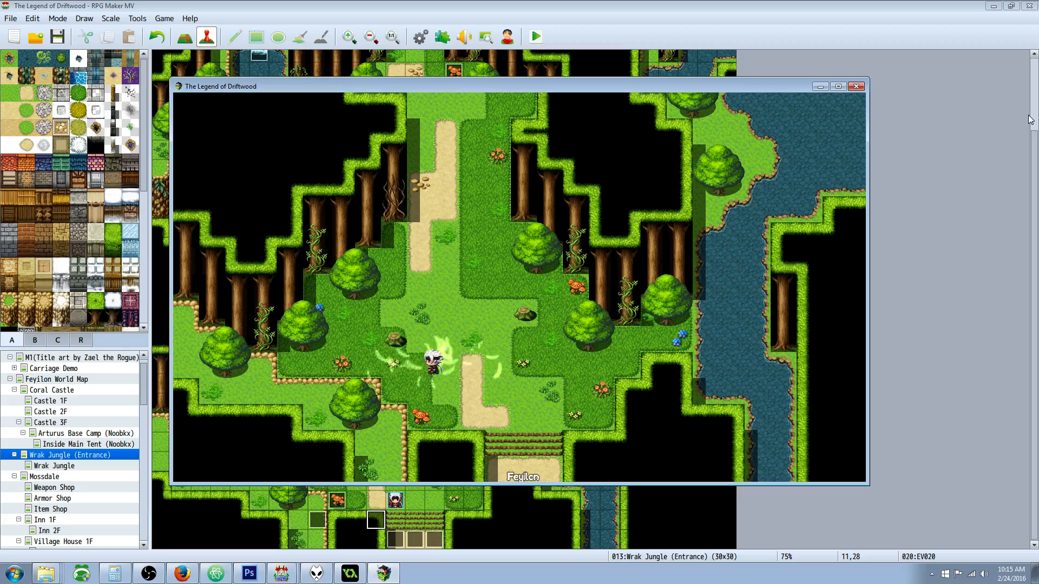
key("Escape")
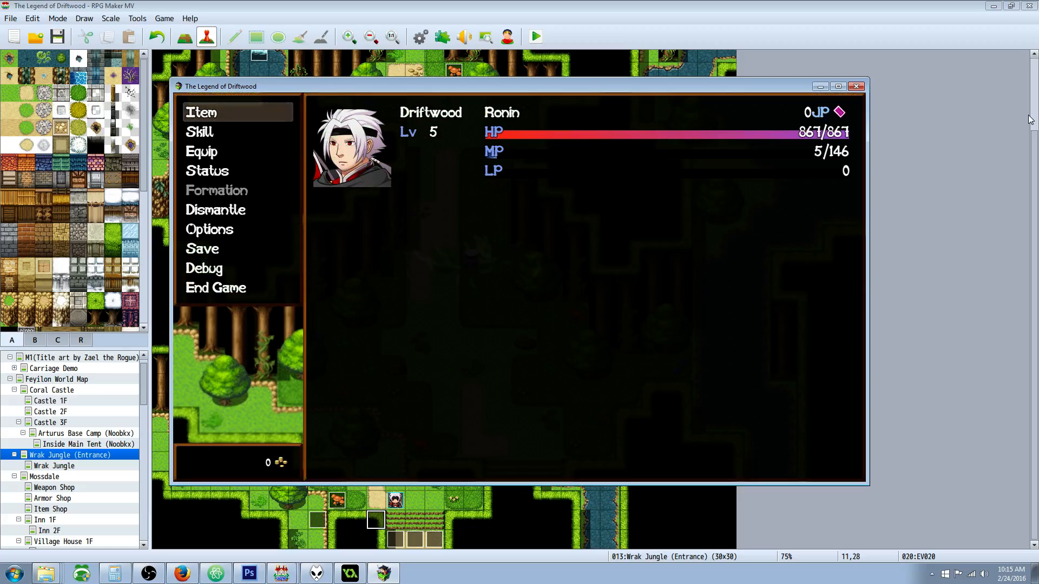
key("Escape")
- Use up the hero's last MP by dashing along the path and verify the MP gauge in the party menu
key("Up")
key("Down")
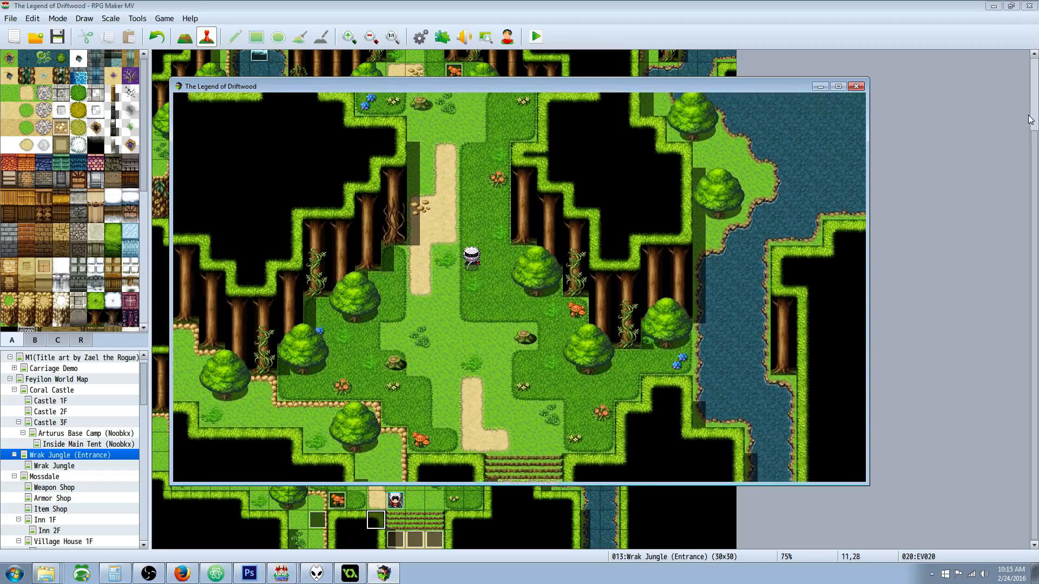
key("Up")
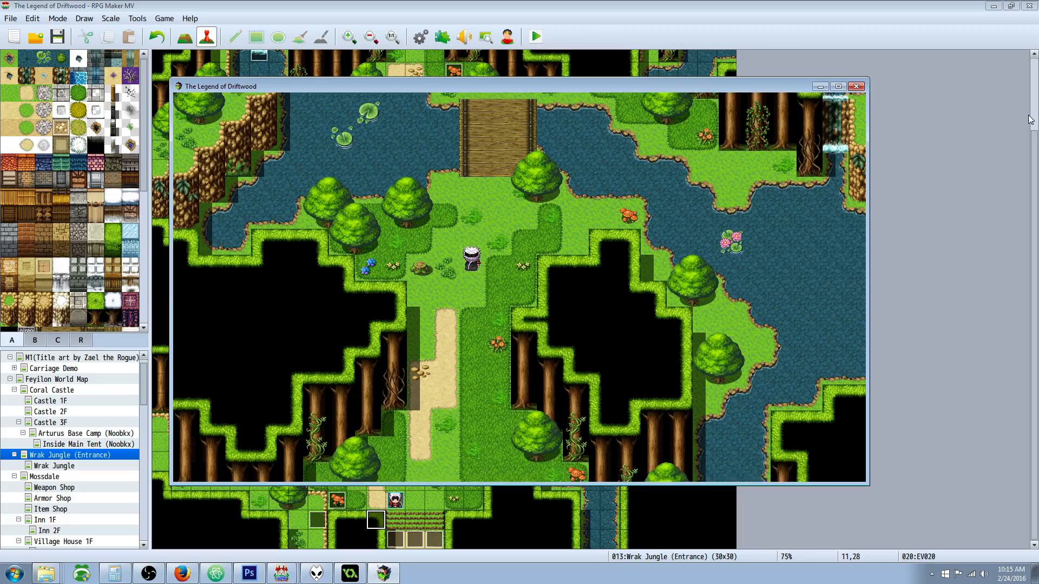
key("Down")
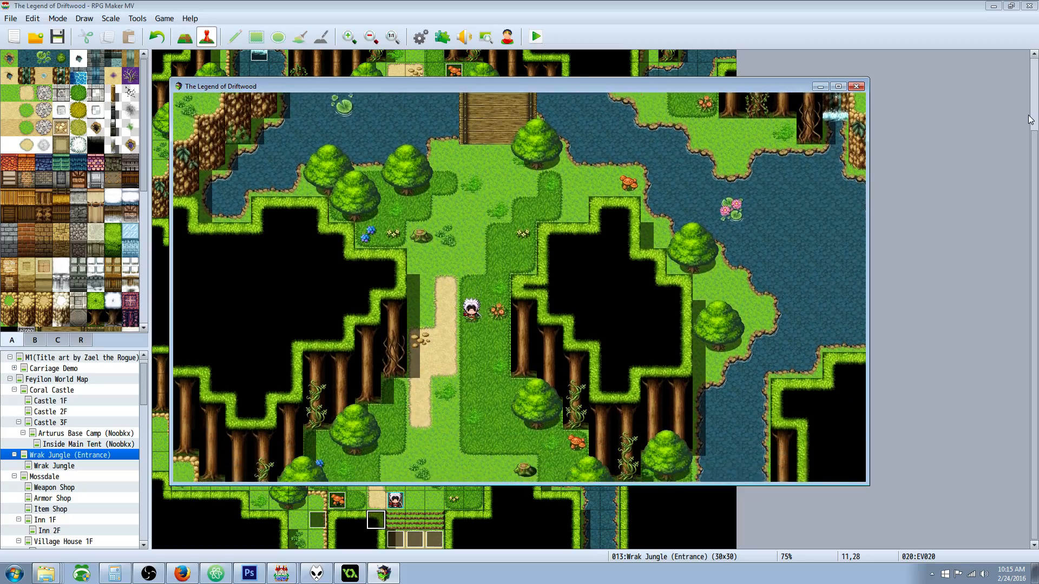
key("Escape")
key("Escape")
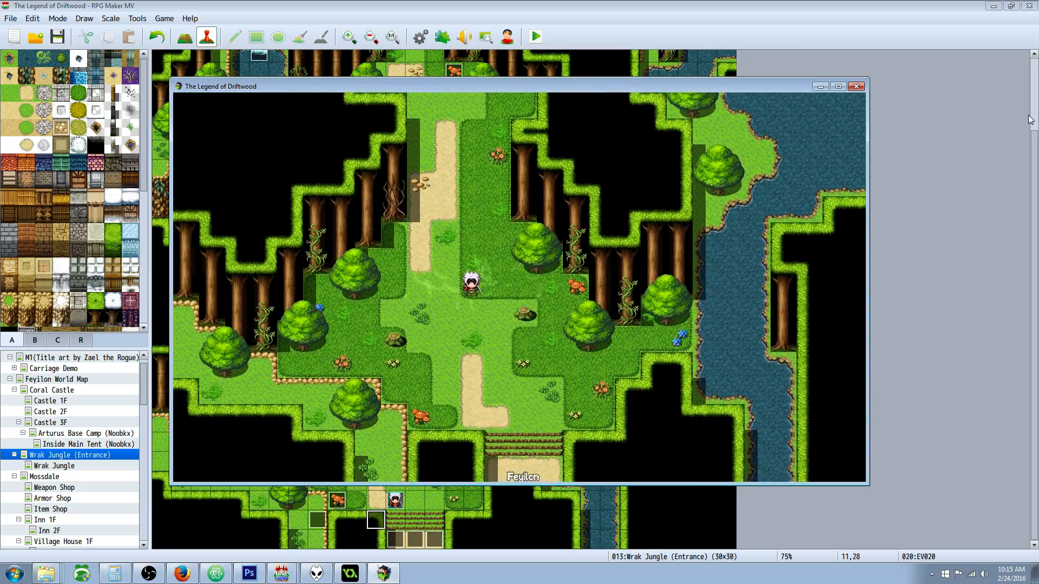
key("Escape")
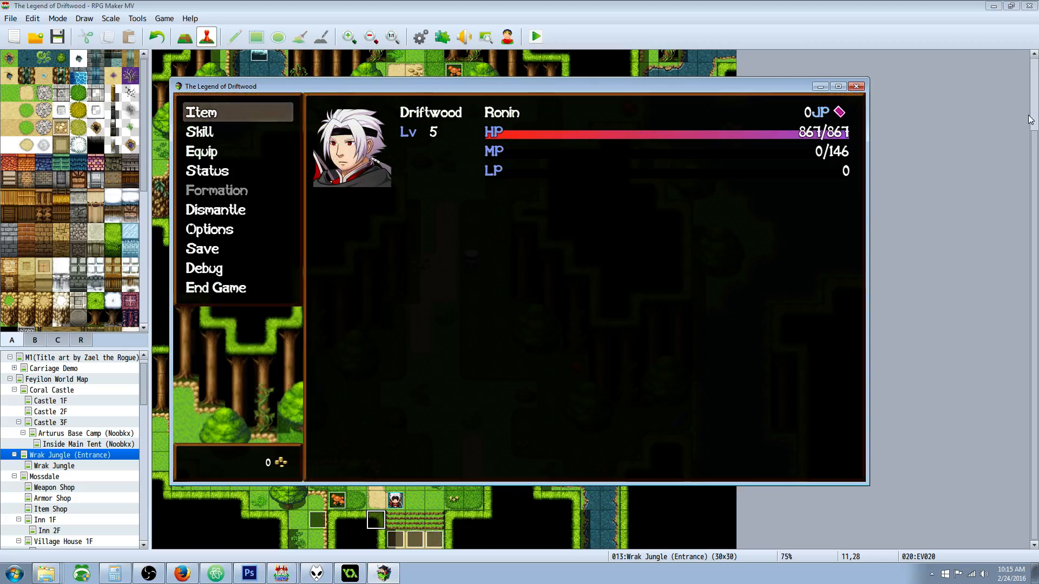
key("Escape")
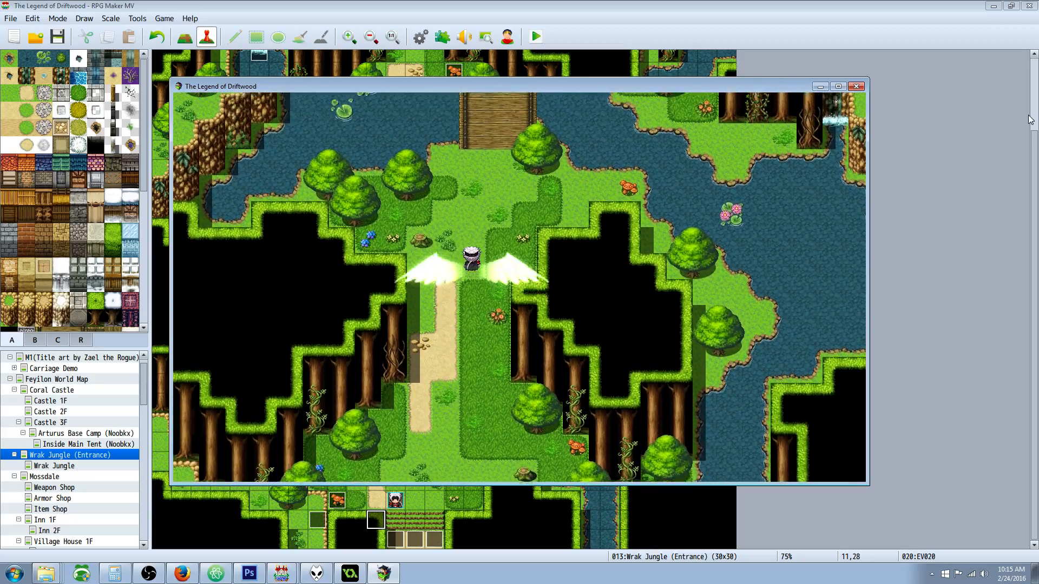
- Test the hero's movement along the path with his MP used up, looking at the MP gauge between runs
key("Down")
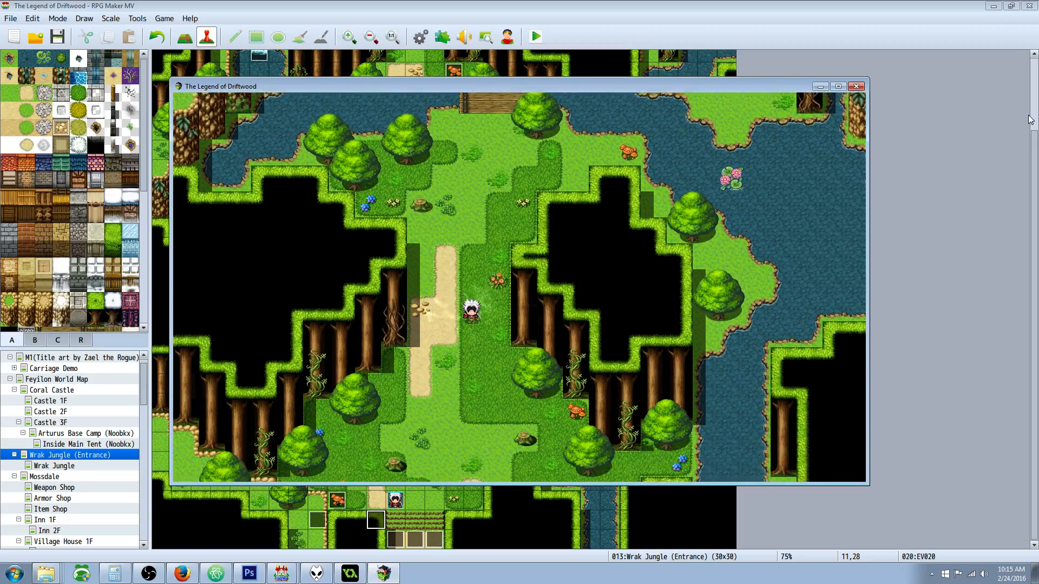
key("Escape")
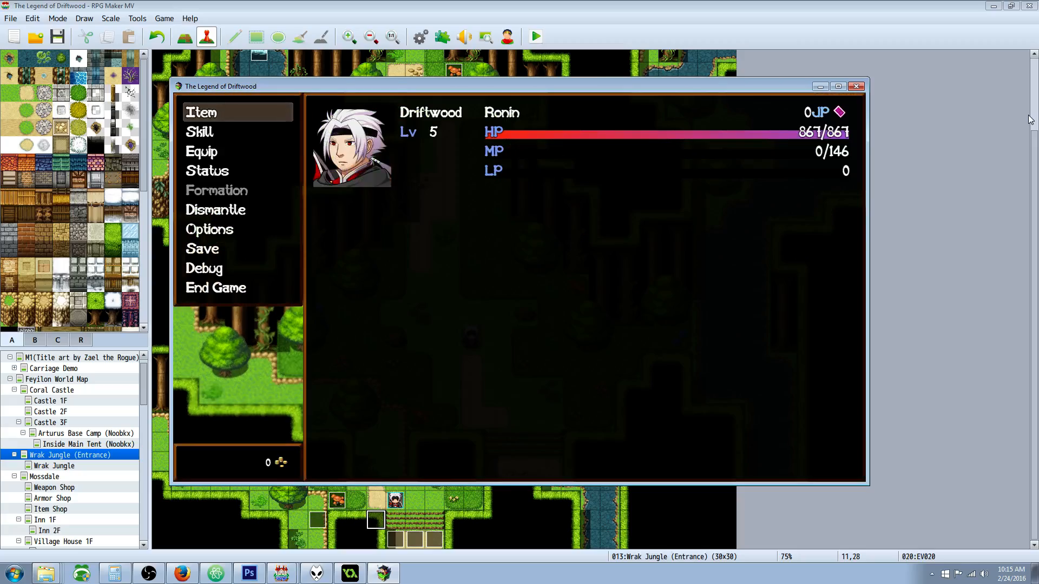
key("Escape")
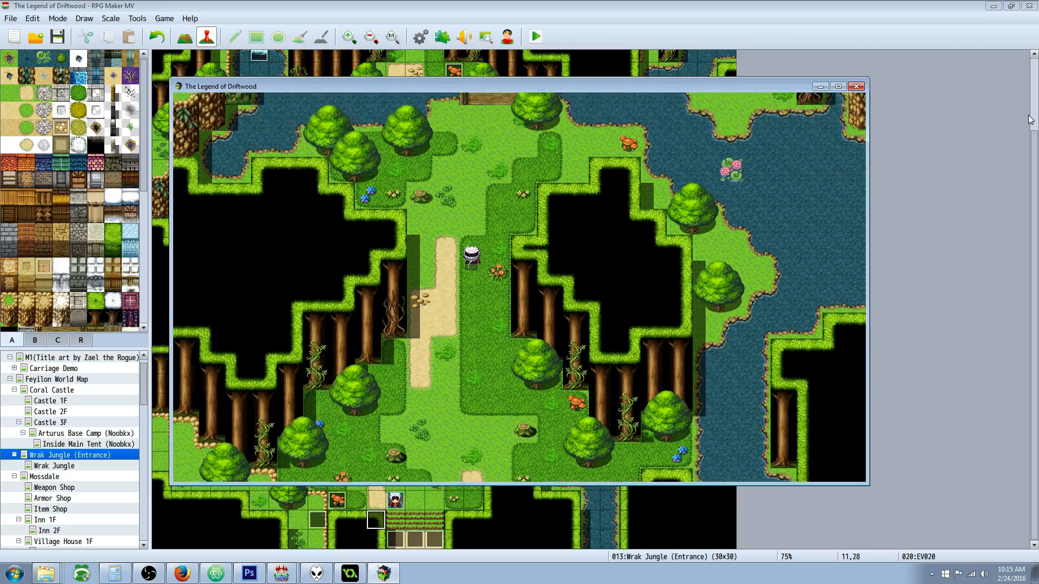
key("Up")
key("Down")
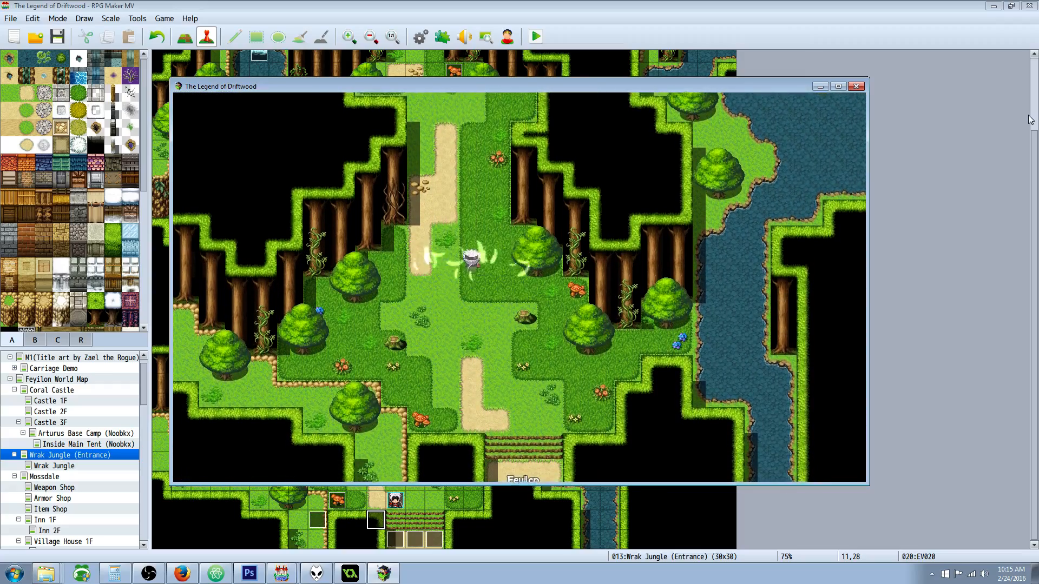
- Move the hero from the clearing up to the bridge and check his MP in the party menu
key("Up")
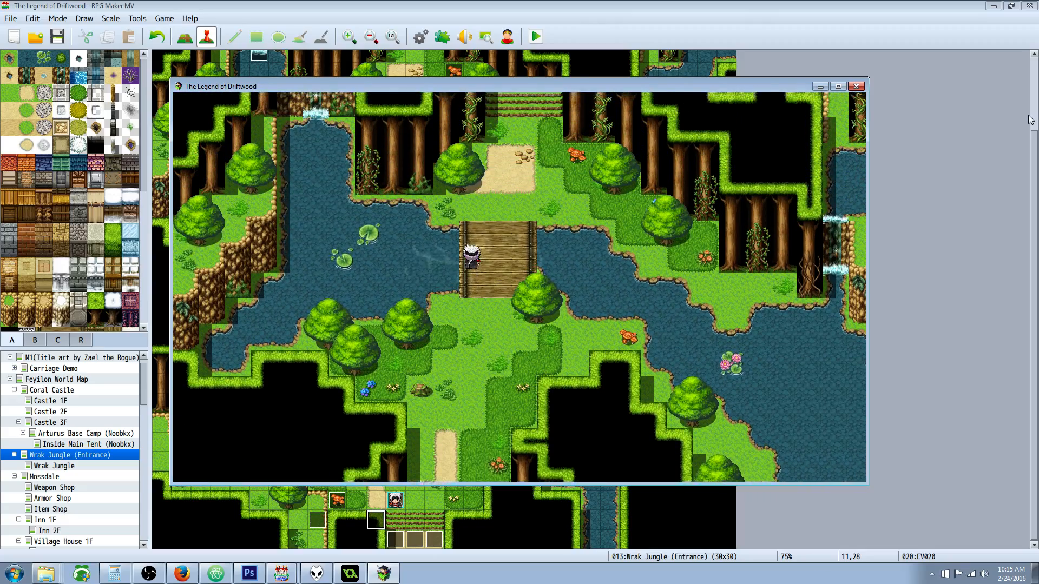
key("Escape")
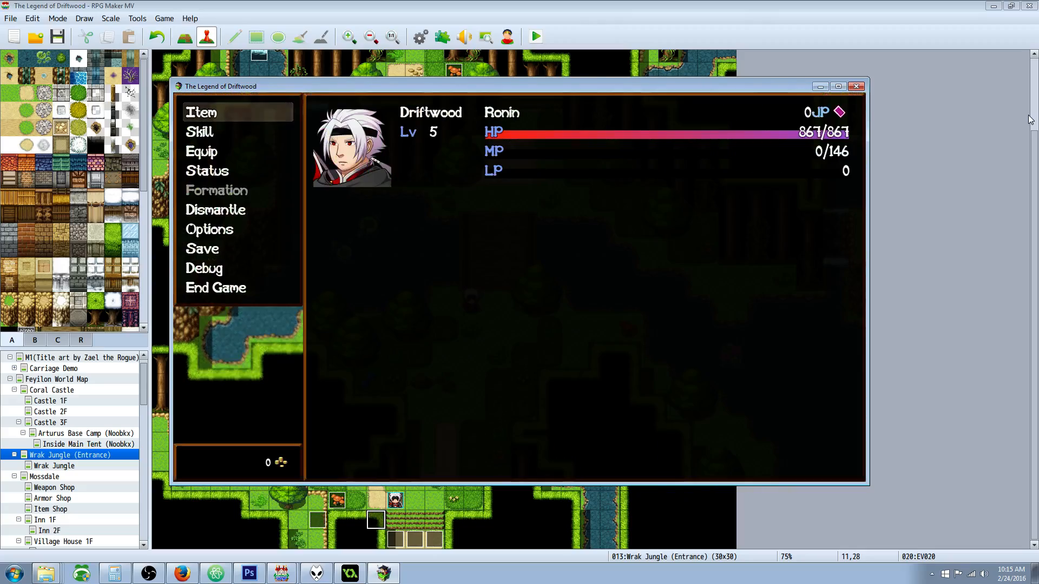
key("Escape")
- Test the hero's movement between the bridge and the southern clearing with his MP used up
key("Down")
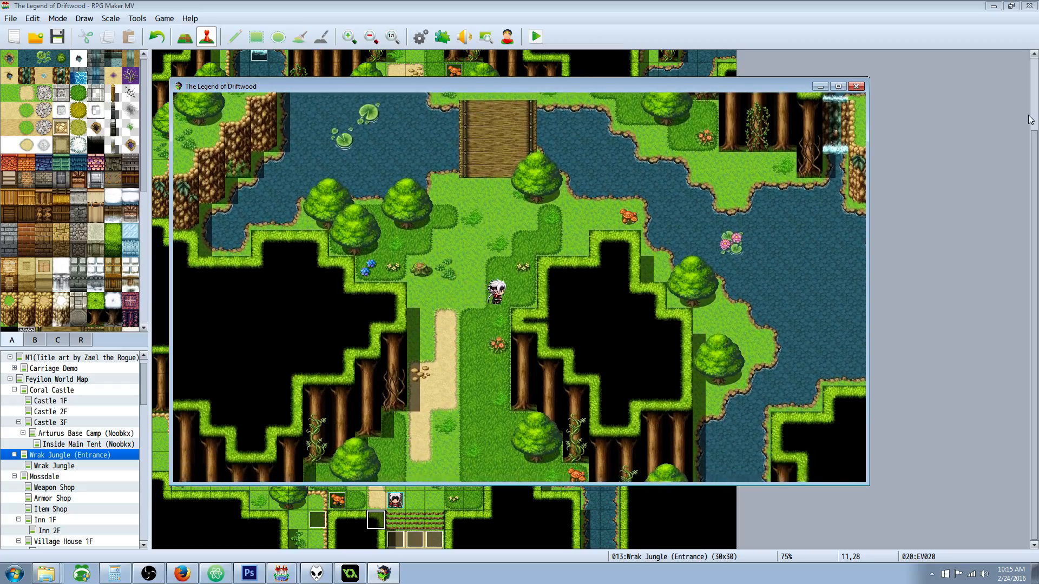
key("Up")
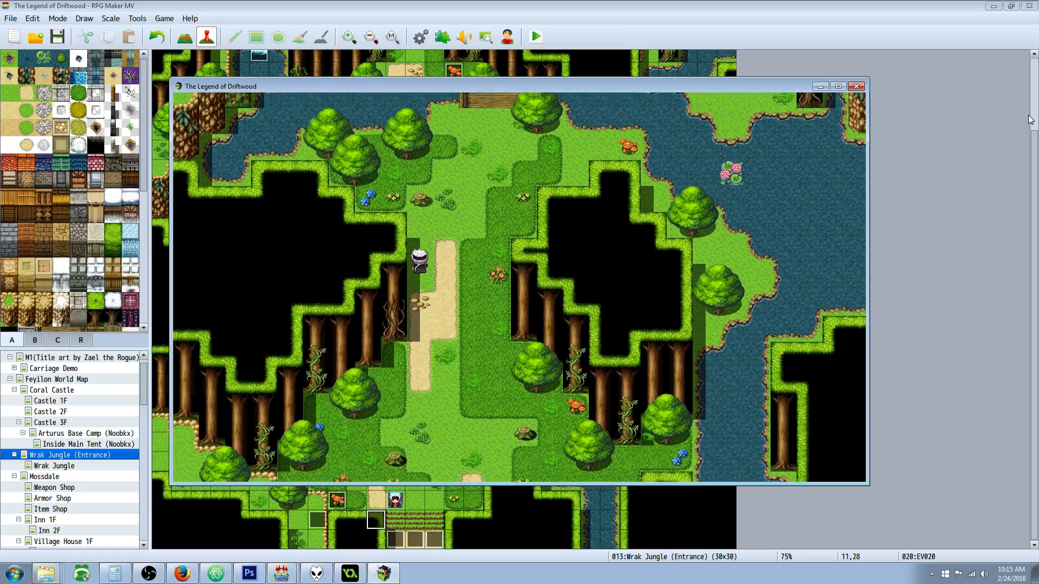
key("Right")
key("Up")
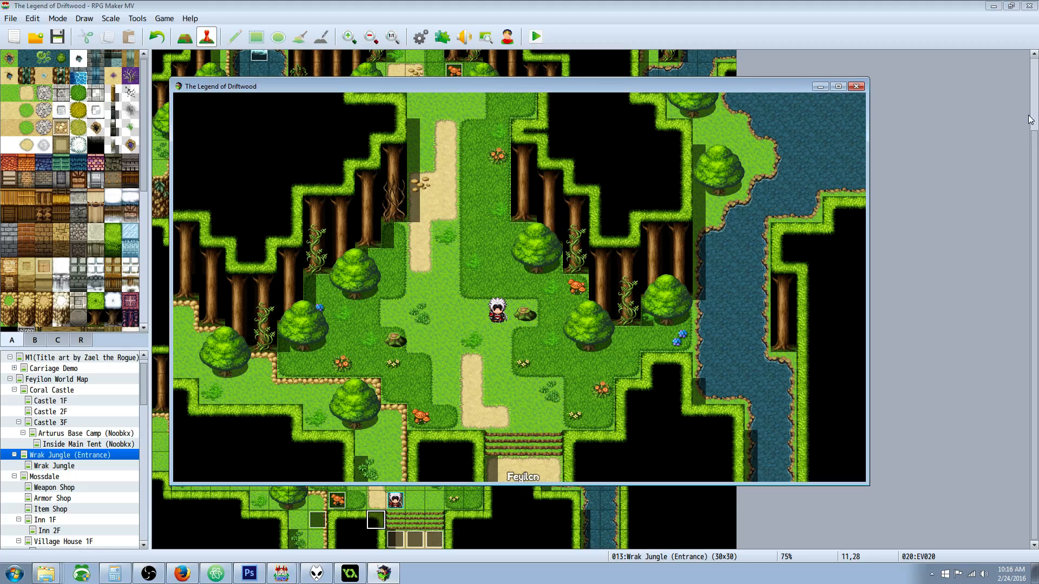
key("Up")
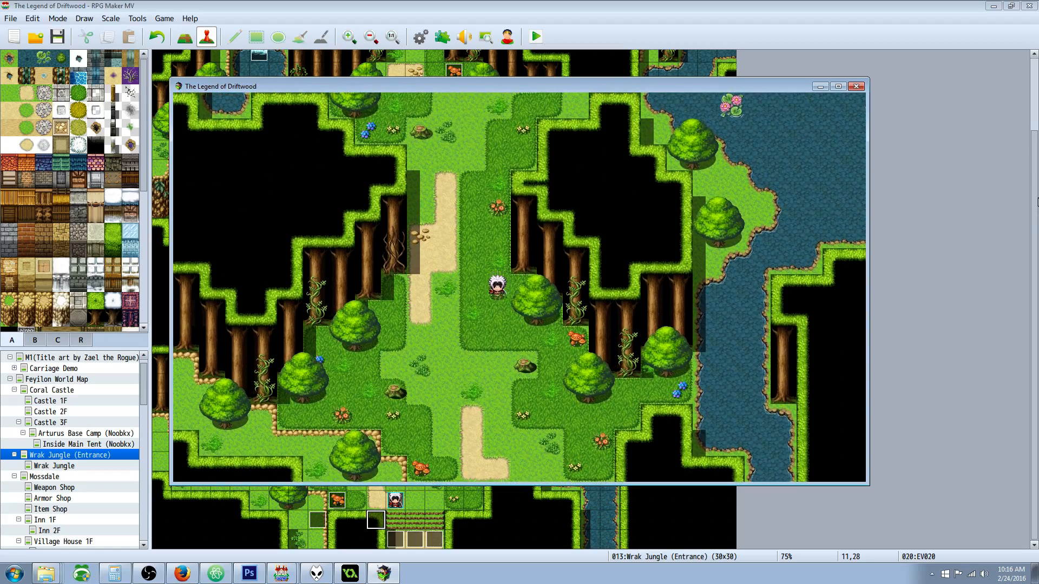
- Walk the hero to the blueberry bush by the trees west of the clearing and pick the Blueberries
key("Down")
key("Left")
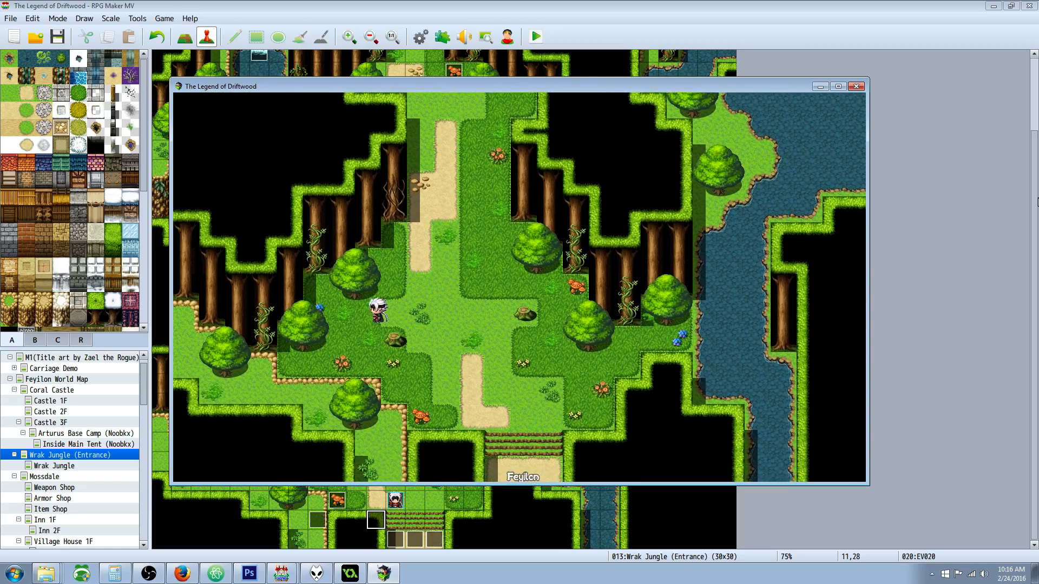
key("Return")
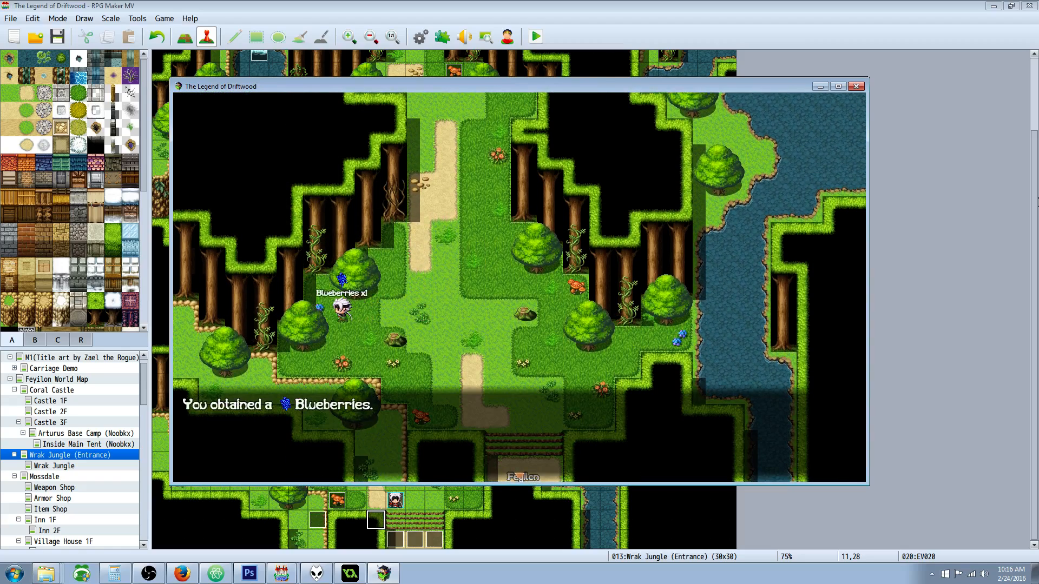
key("Return")
- Use the Blueberries on the hero to restore MP and check his MP gauge in the party menu
key("Escape")
key("Return")
key("Return")
key("Return")
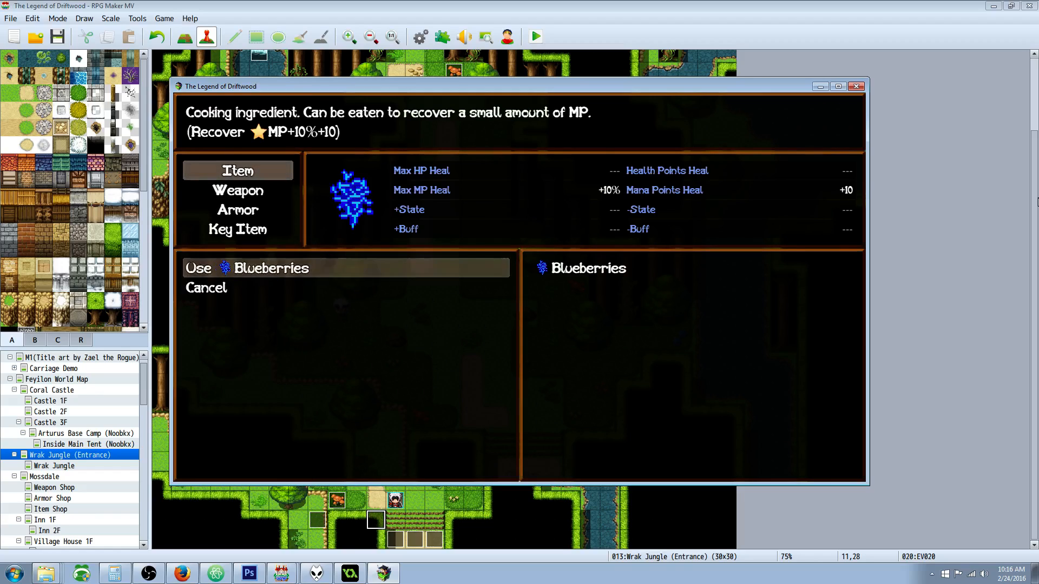
key("Return")
key("Return")
key("Escape")
key("Escape")
key("Escape")
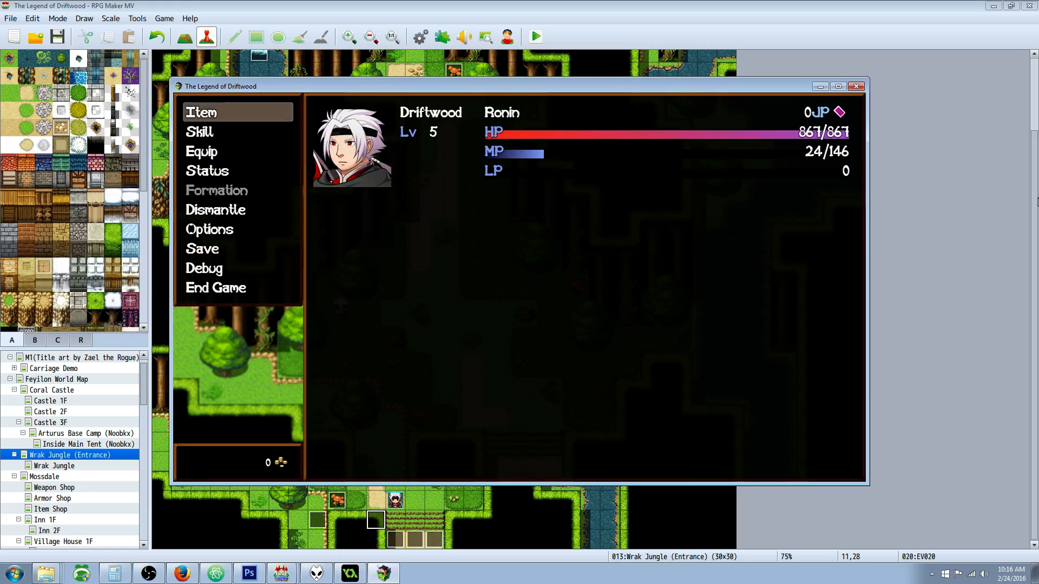
- Dash the hero around the path and bridge with the restored MP until it drains, and end the playtest
key("Escape")
key("Up")
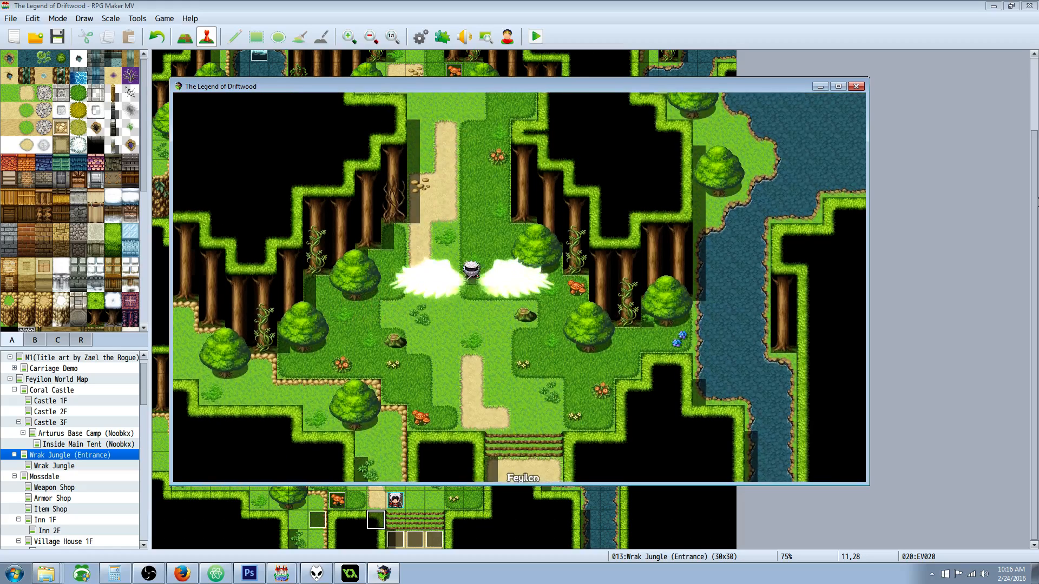
key("Up")
key("Right")
key("Left")
key("Down")
key("Down")
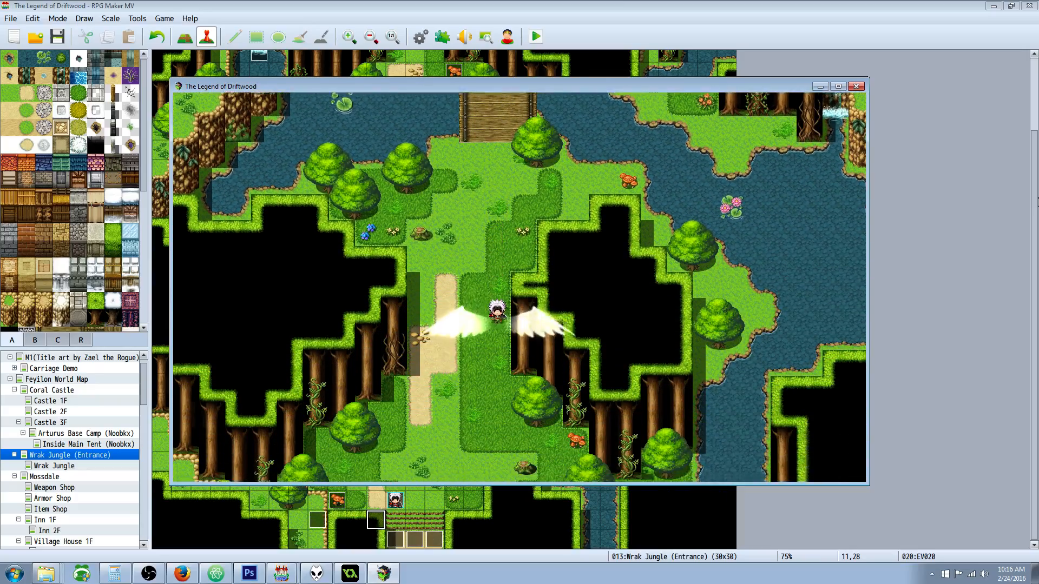
key("Up")
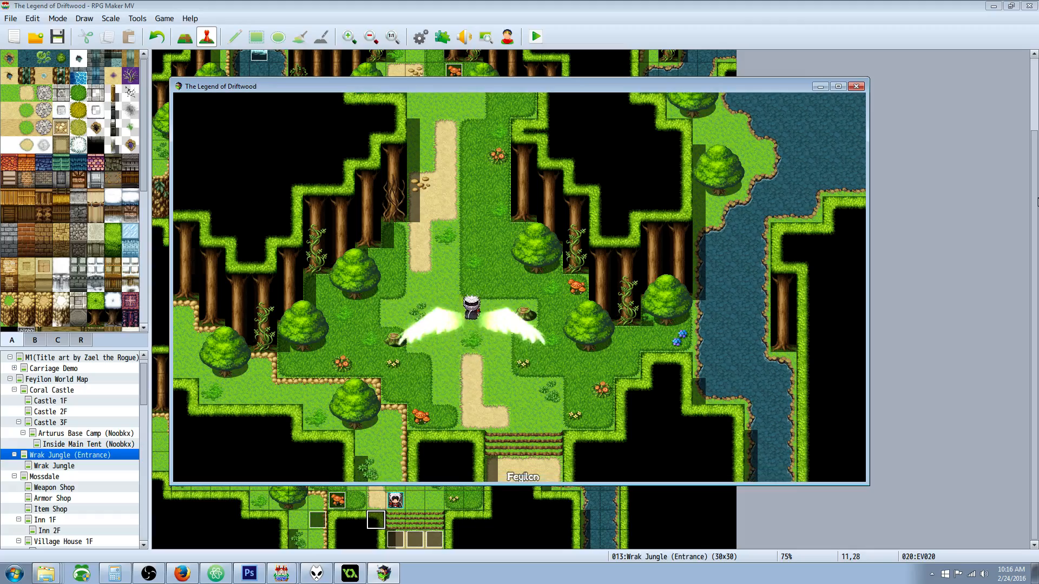
key("Down")
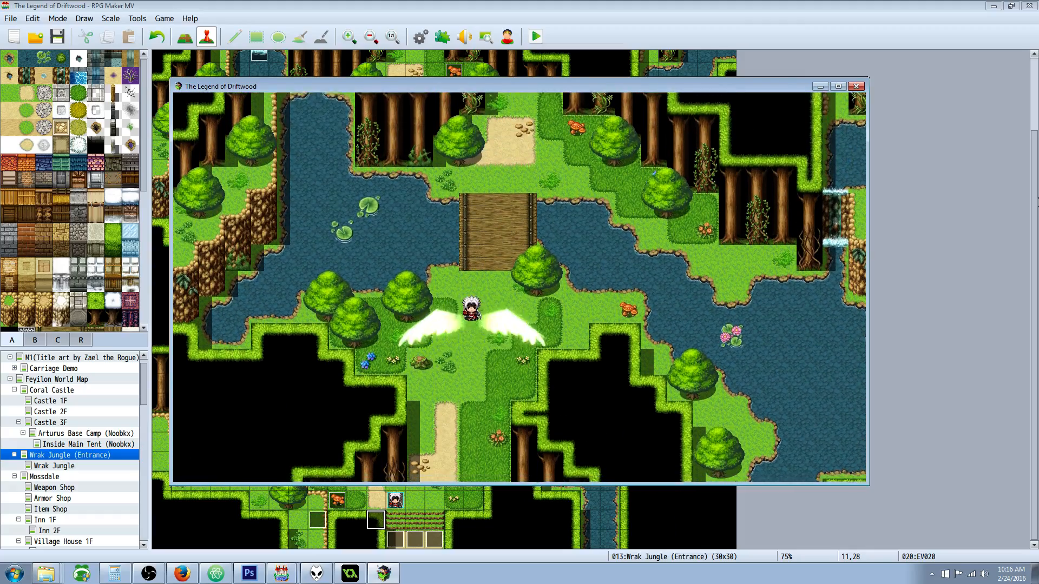
key("Left")
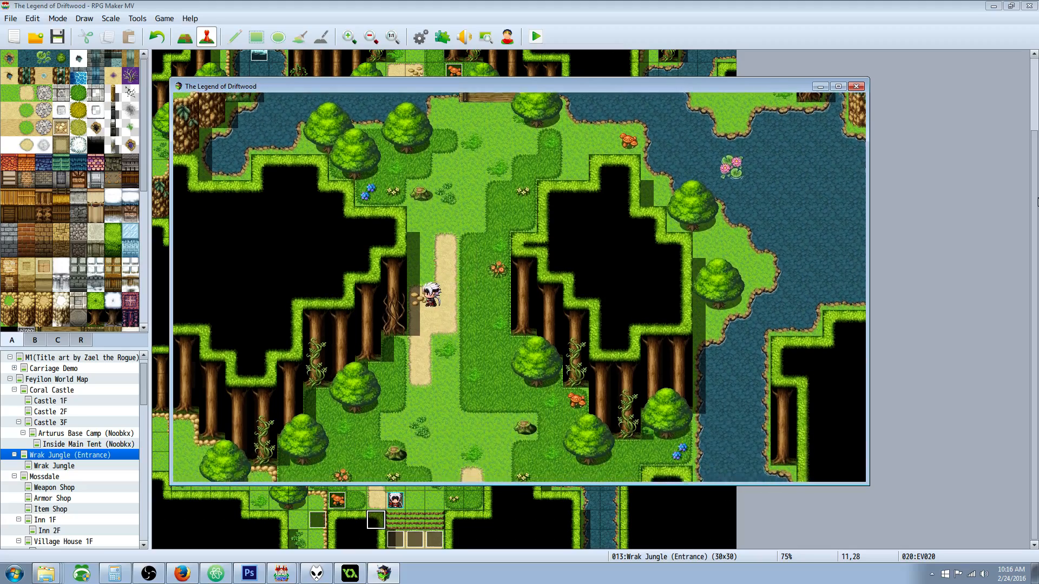
left_click(856, 86)
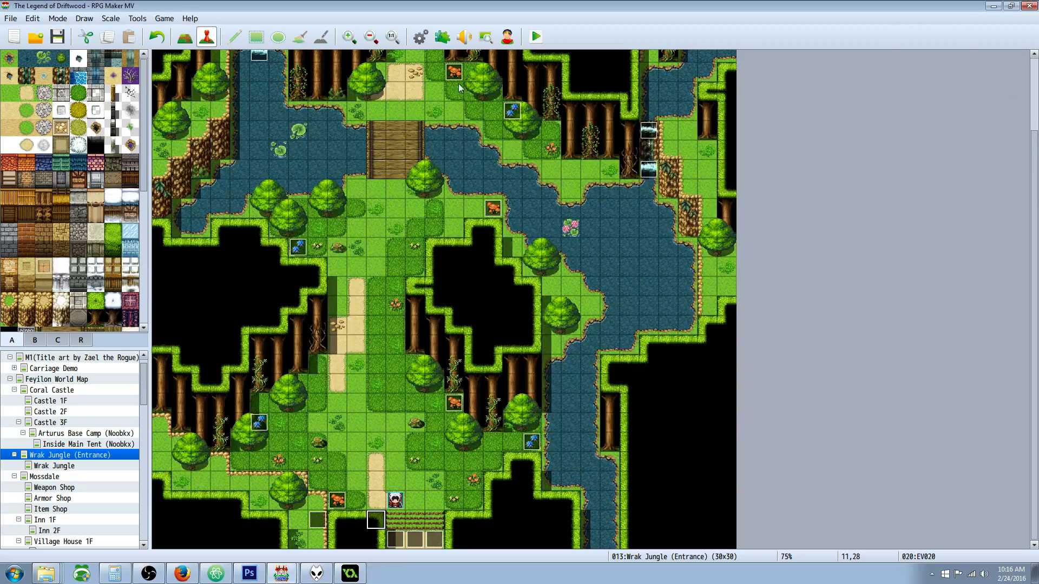
- In the "MP Drain for Dash" common event, set the Change MP command to decrease Driftwood's MP by 1
left_click(419, 38)
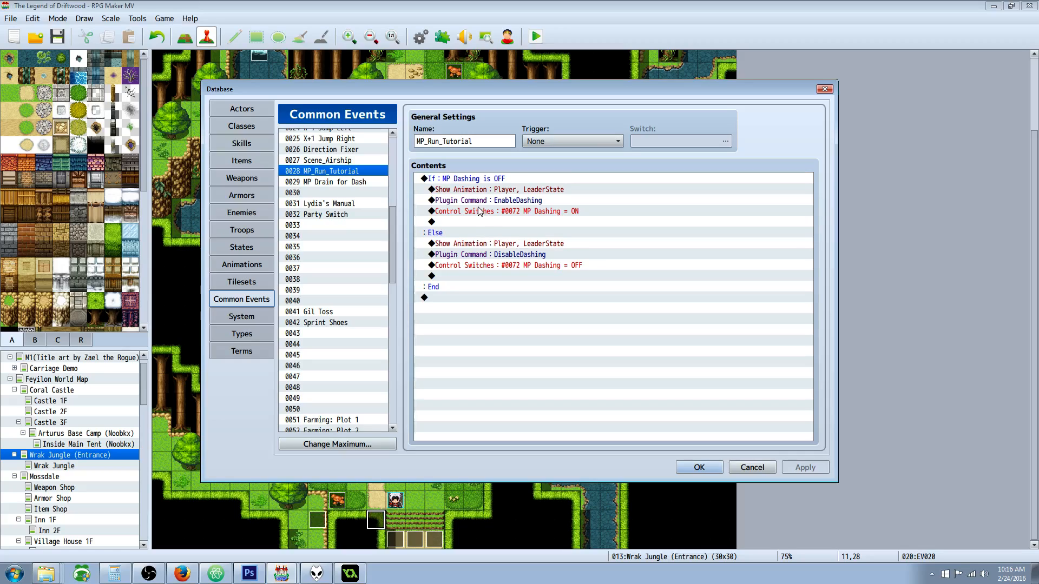
left_click(342, 184)
left_click(482, 178)
right_click(482, 179)
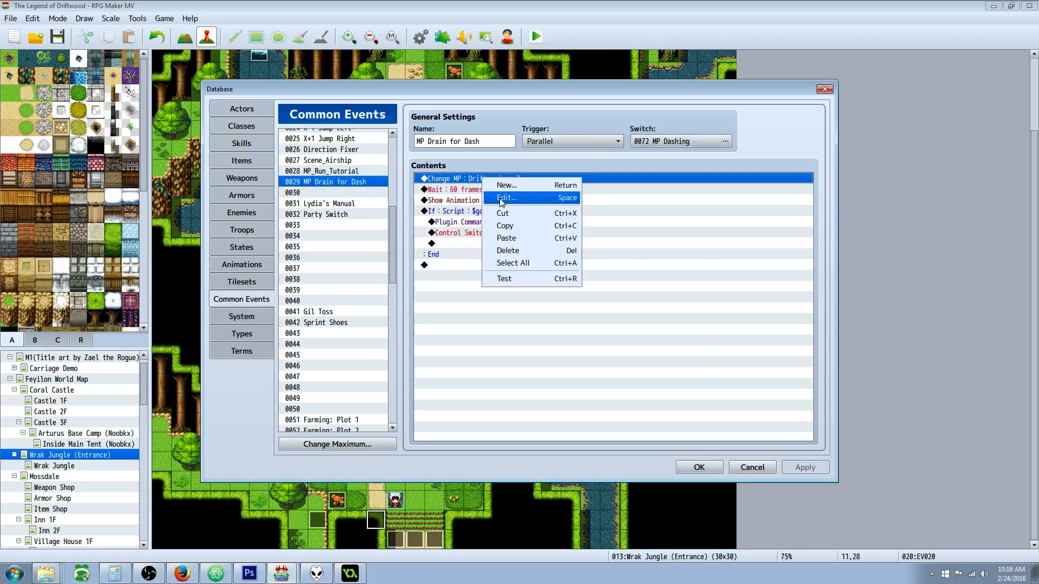
left_click(501, 199)
type("1")
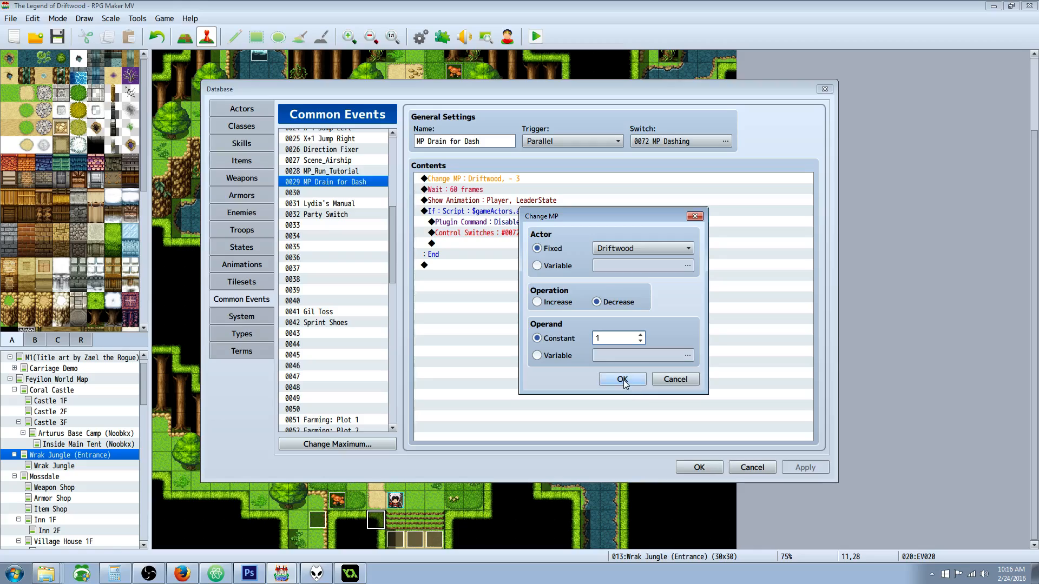
left_click(623, 380)
- Set the Wait command of the MP drain event to 15 frames and accept the database changes
right_click(468, 189)
left_click(481, 209)
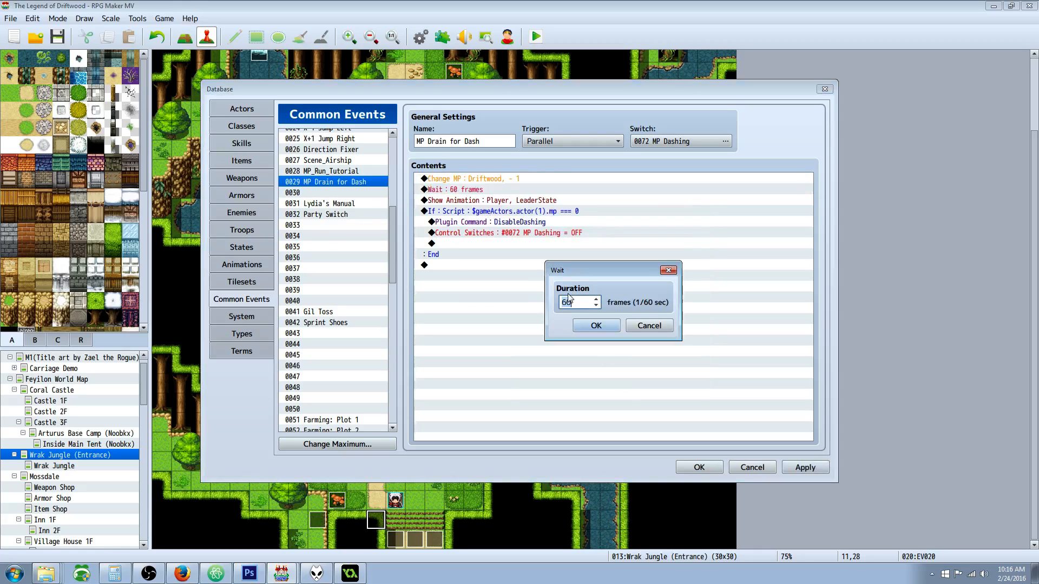
left_click(574, 325)
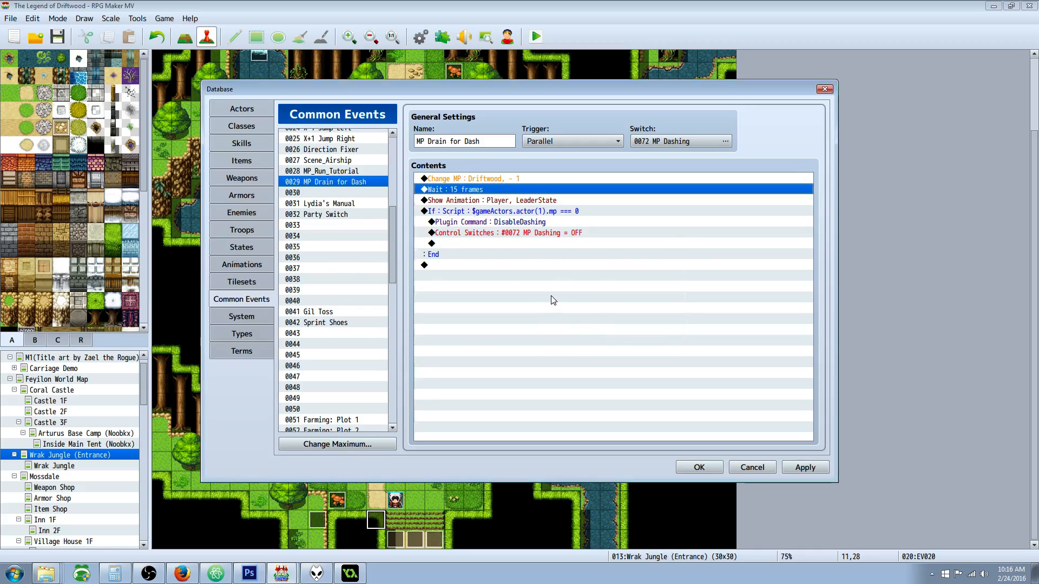
left_click(687, 467)
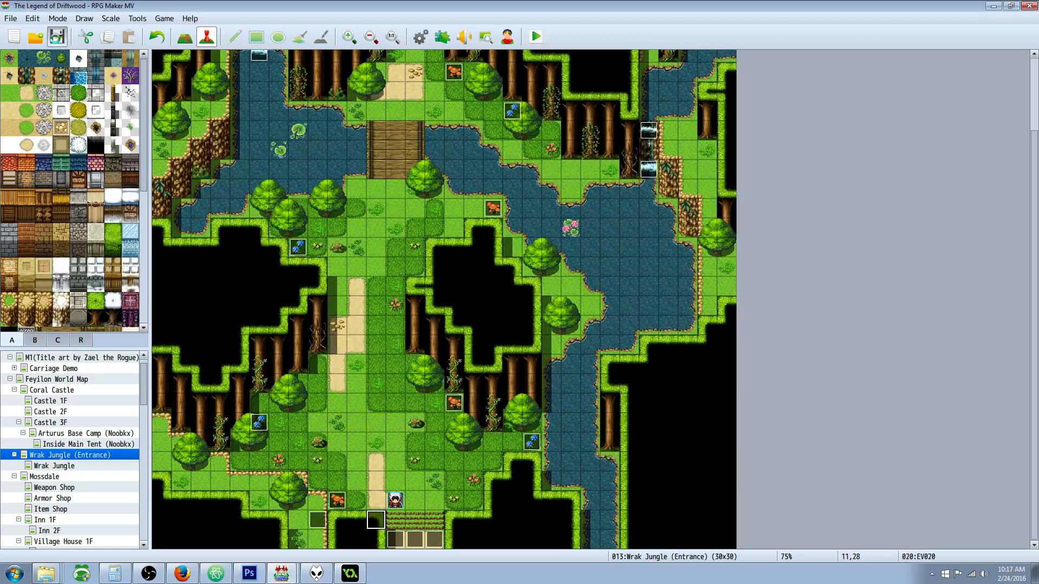
- Start a new playtest and dash the hero along the path to use up his MP, checking the MP gauge between runs
left_click(535, 37)
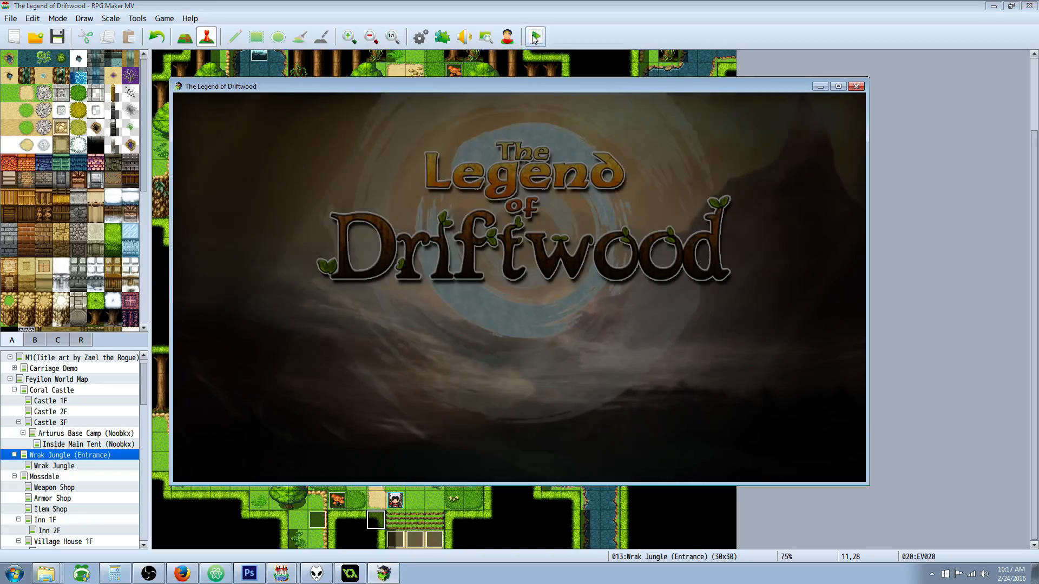
key("Return")
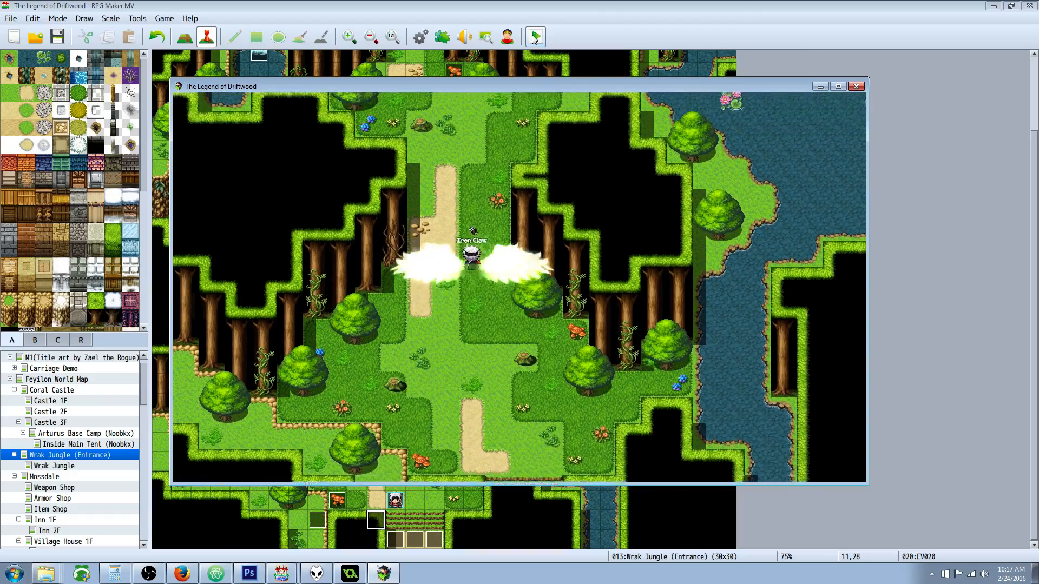
key("Escape")
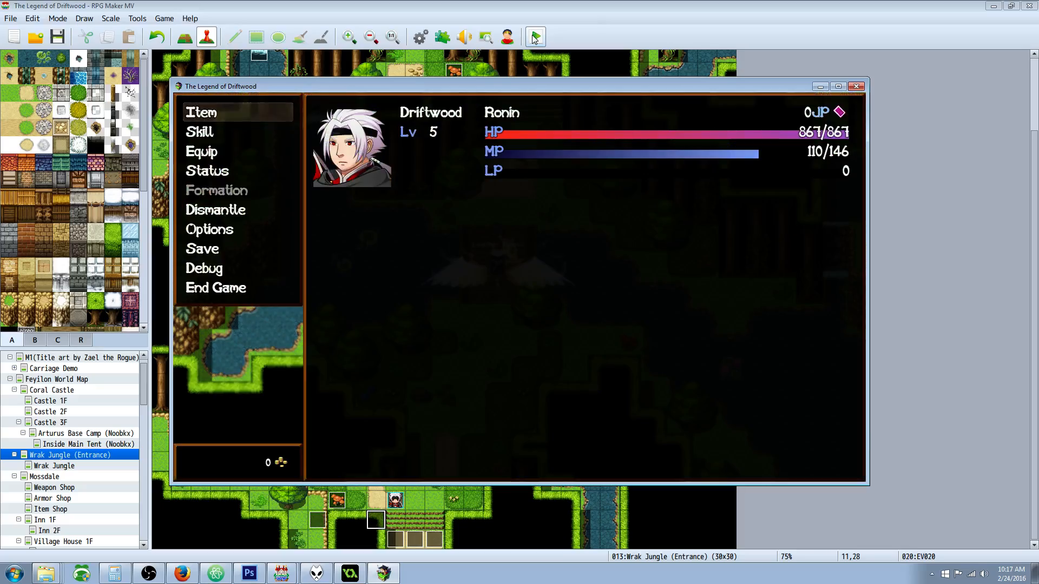
key("Escape")
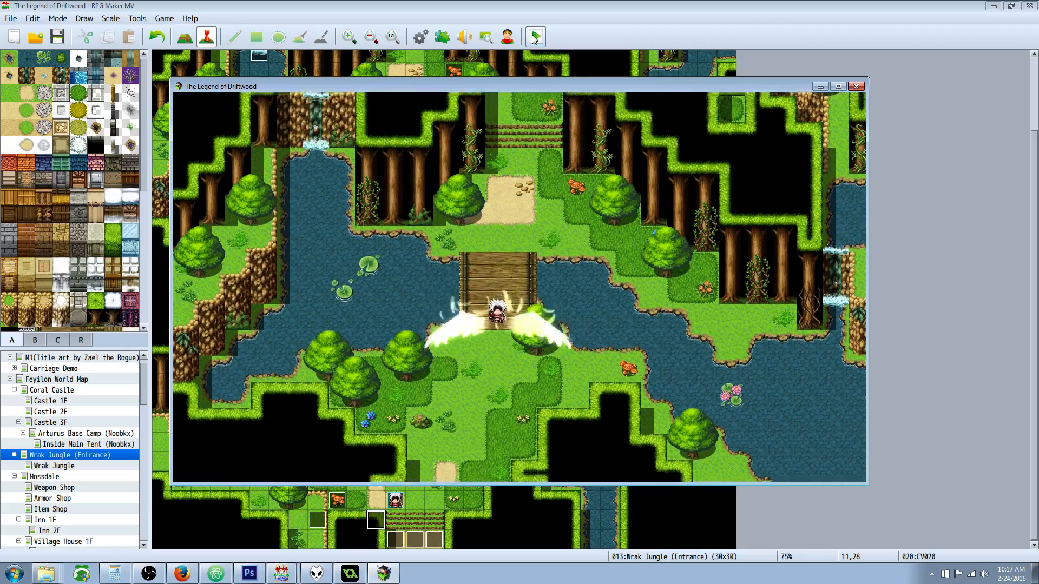
key("Escape")
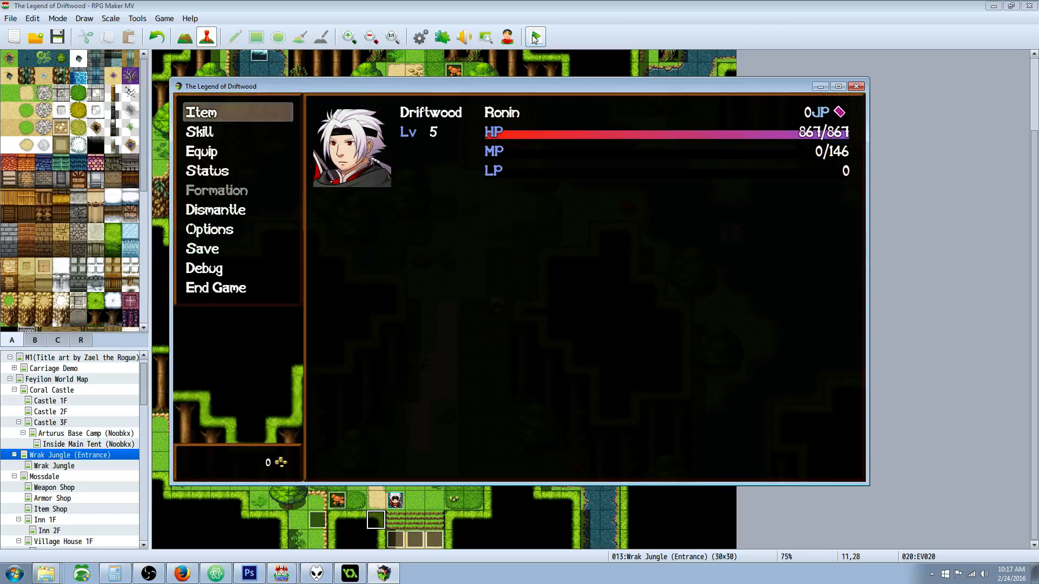
key("Escape")
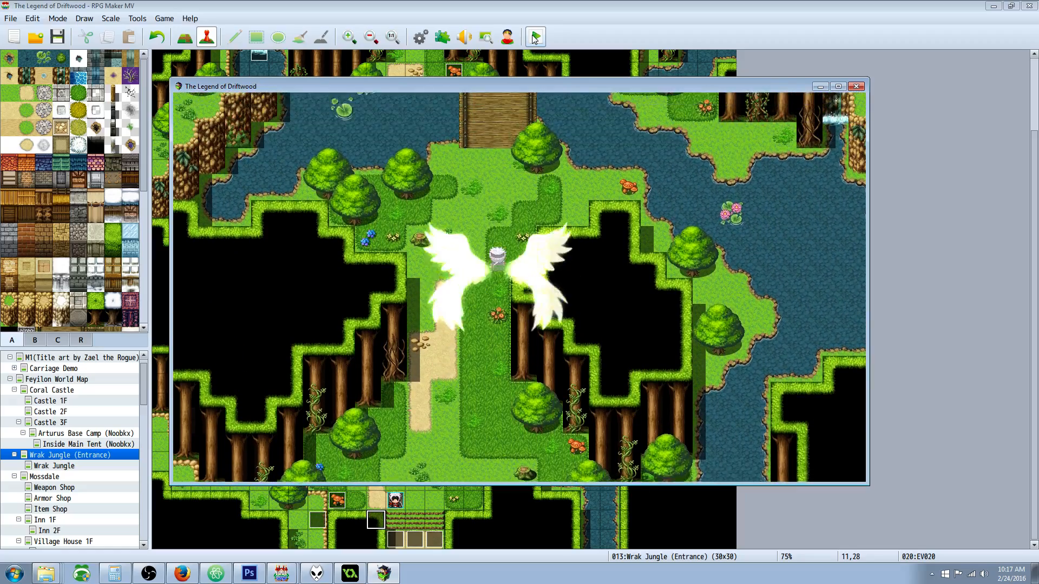
- Test dashing back and forth between the Wrak Deep Jungle stairs and the Feyilon exit after the MP check
key("Up")
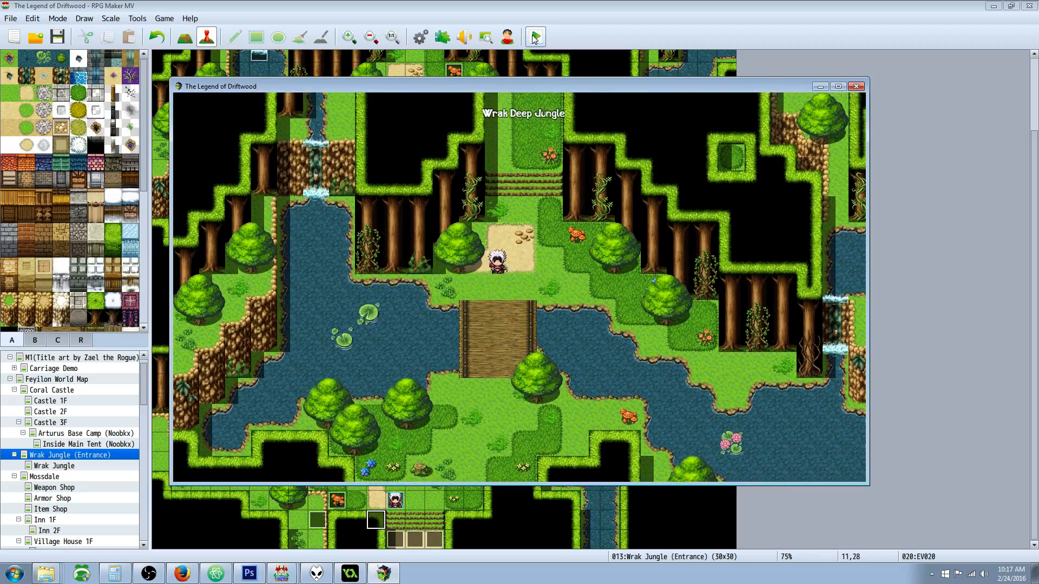
key("Down")
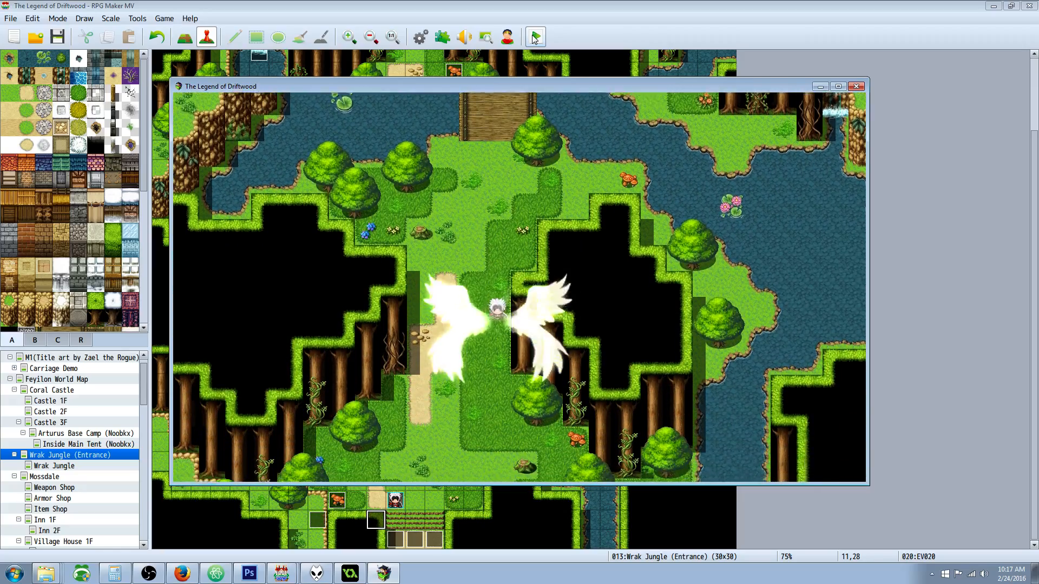
key("Down")
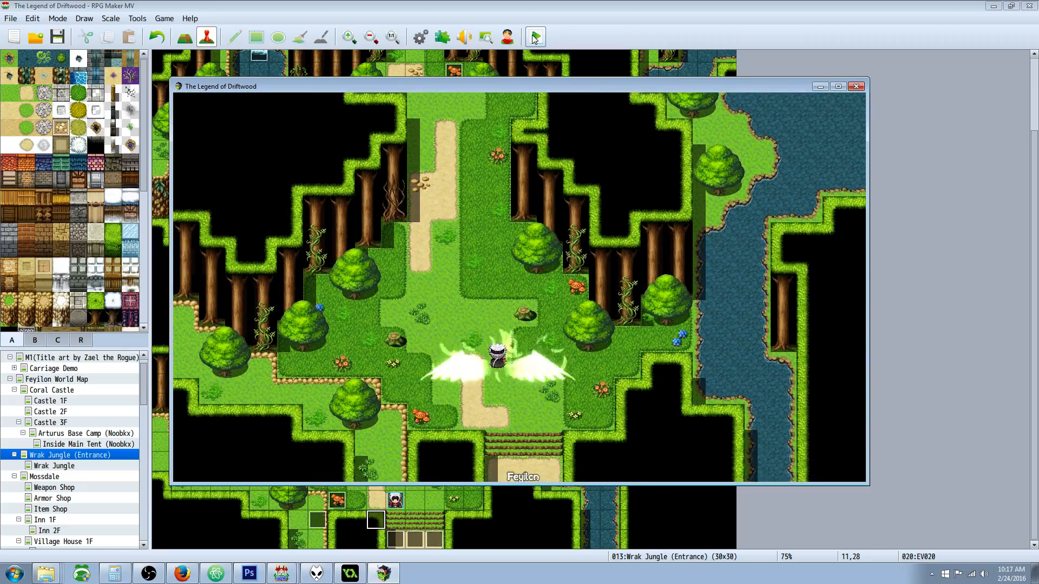
key("Up")
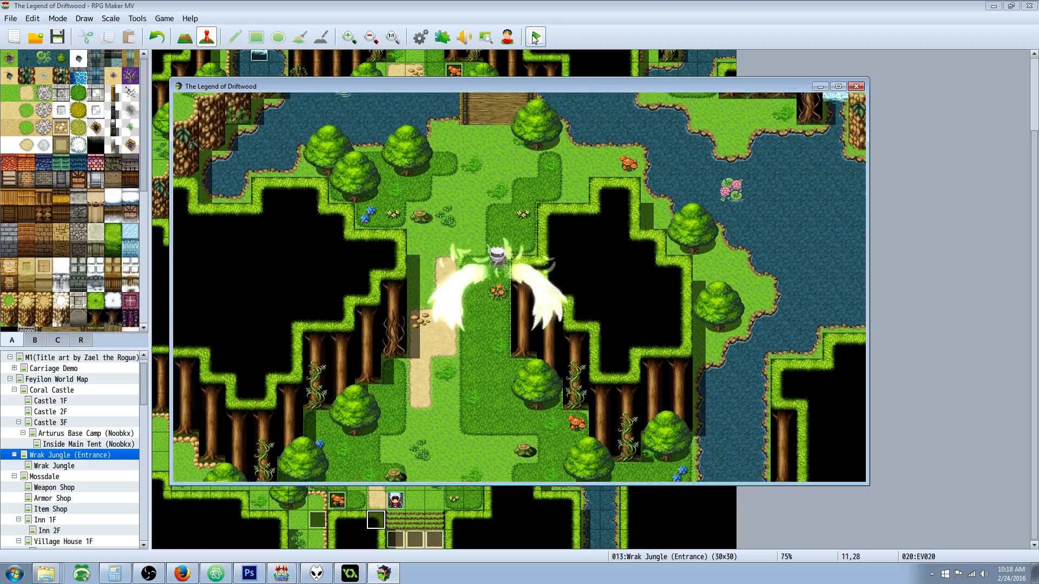
key("Up")
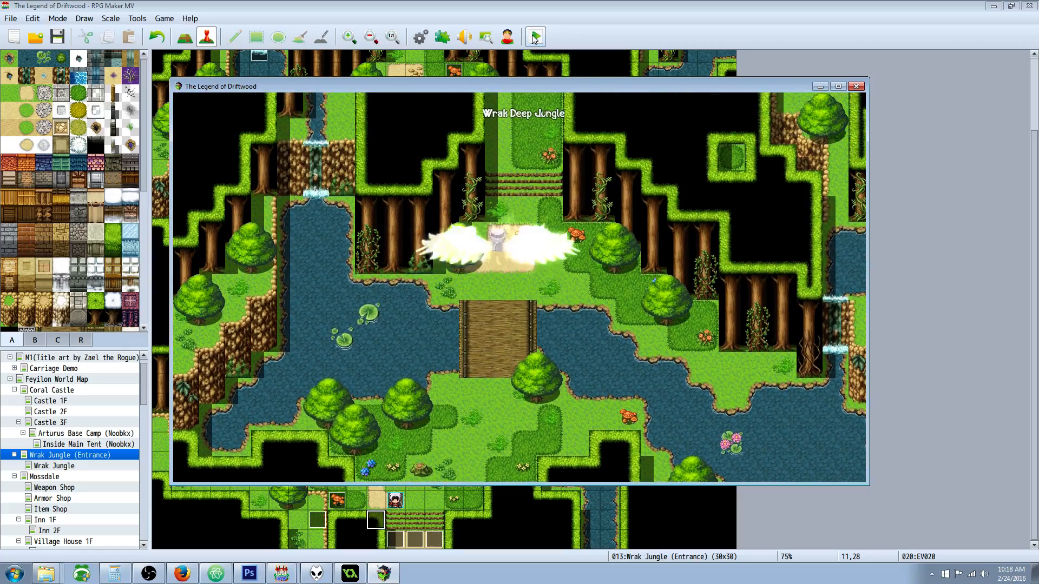
key("Down")
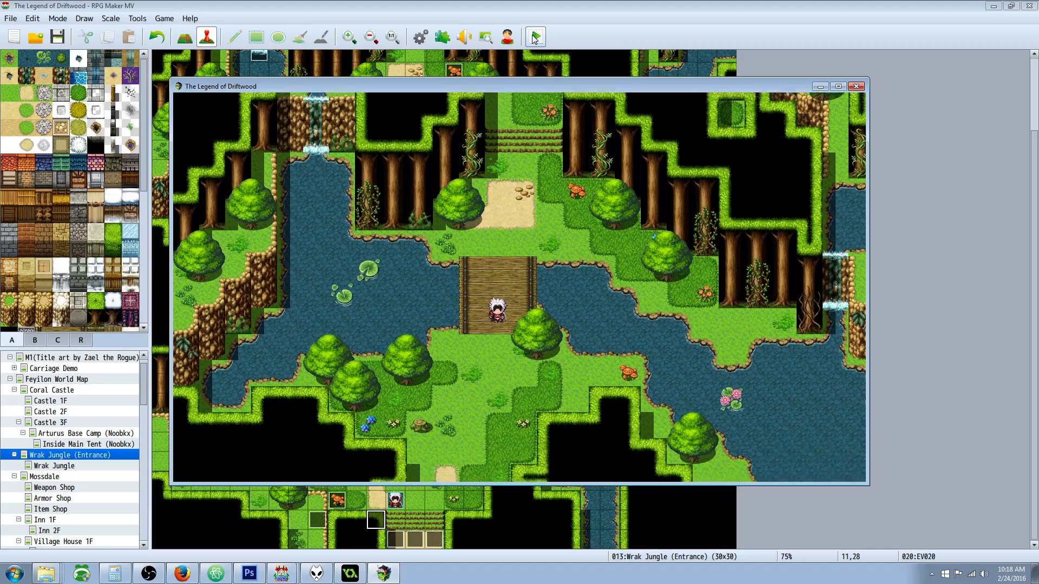
key("Down")
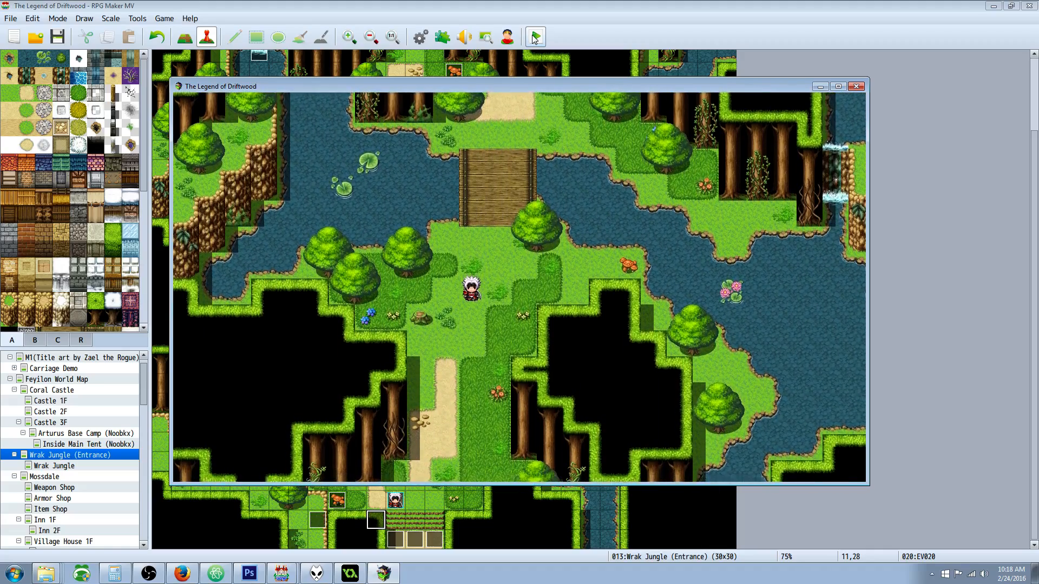